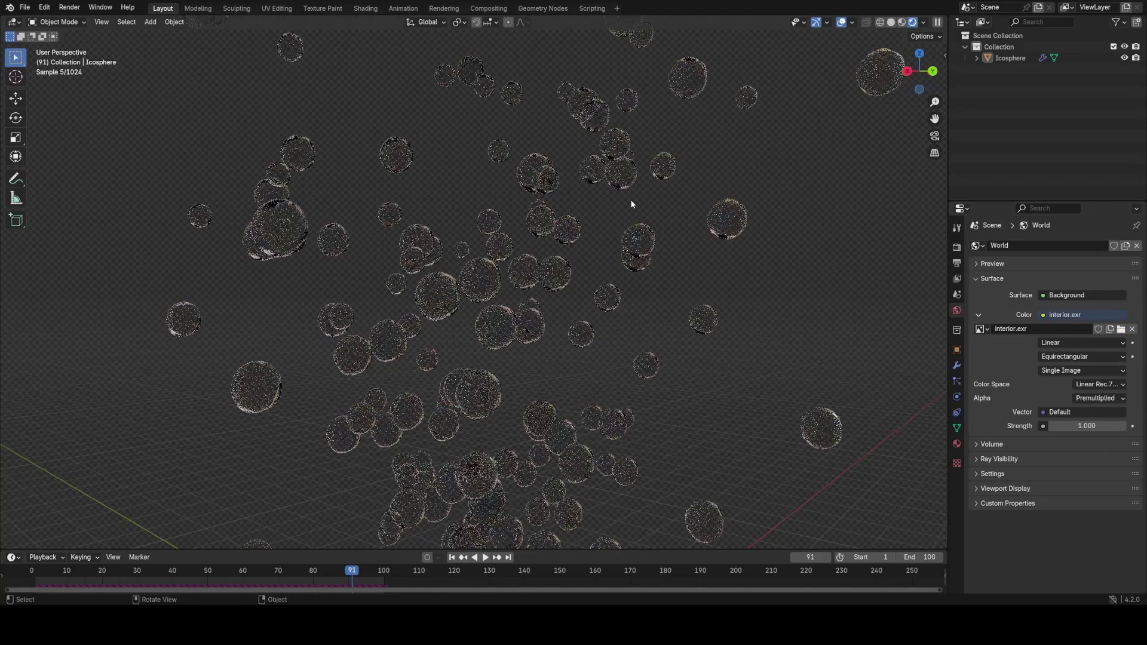
{"action": "middle_click_drag", "start_coordinate": [711, 319], "coordinate": [602, 274]}
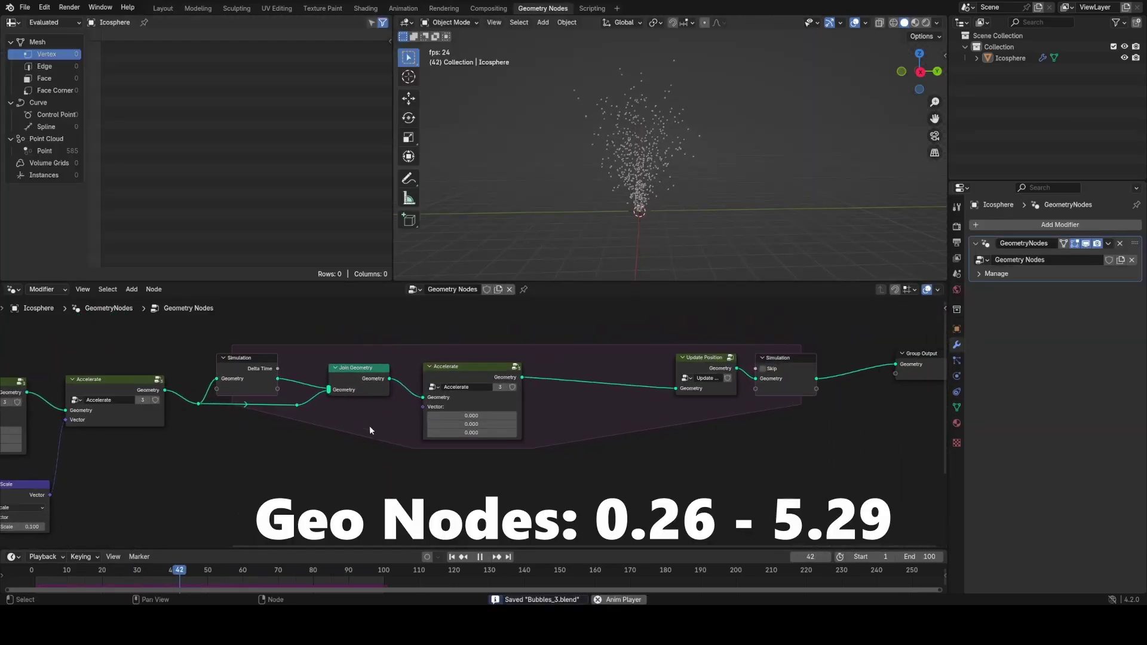
{"action": "scroll", "coordinate": [370, 426], "scroll_direction": "up", "scroll_amount": 1}
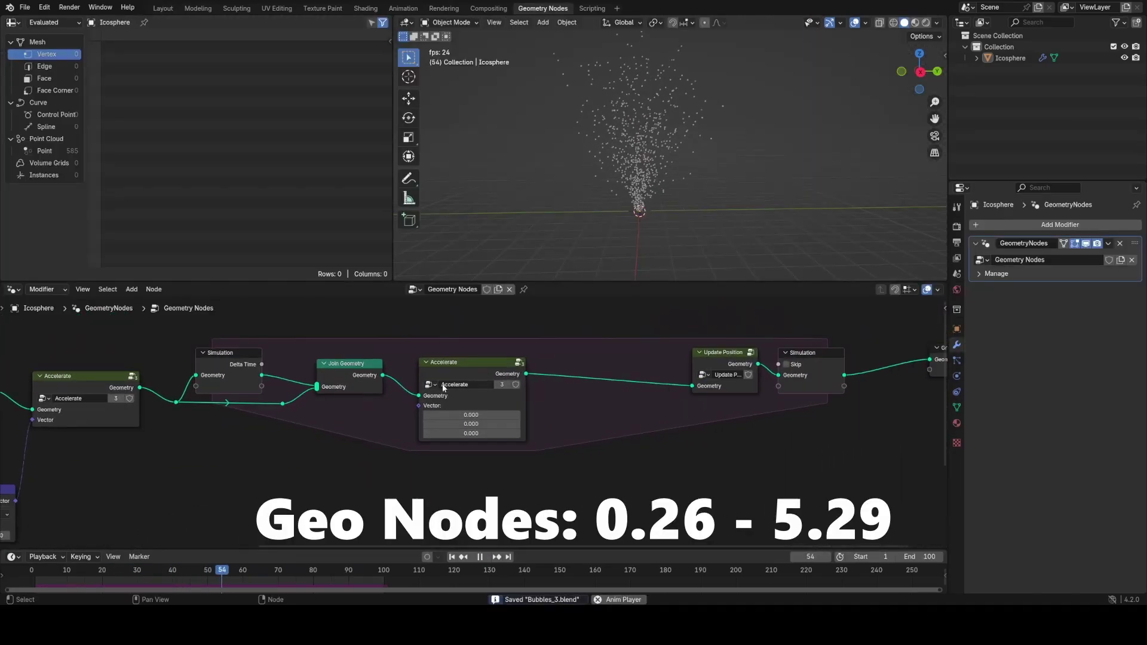
{"action": "left_click_drag", "start_coordinate": [464, 368], "coordinate": [776, 389], "text": "alt"}
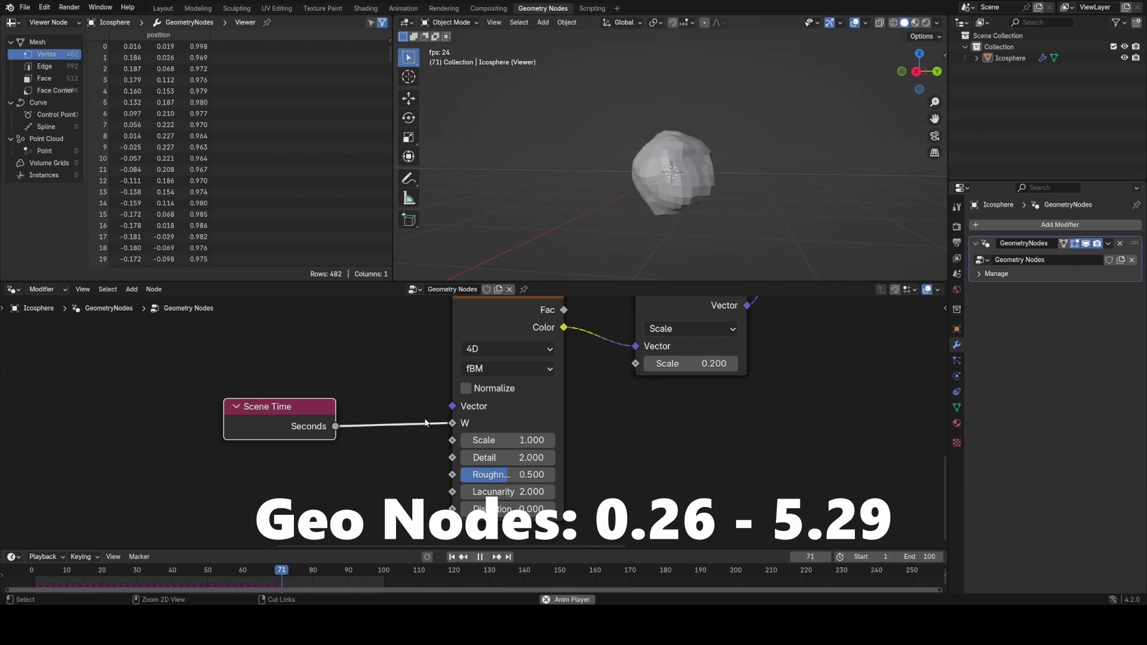
{"action": "left_click_drag", "start_coordinate": [508, 441], "coordinate": [475, 441], "text": "shift"}
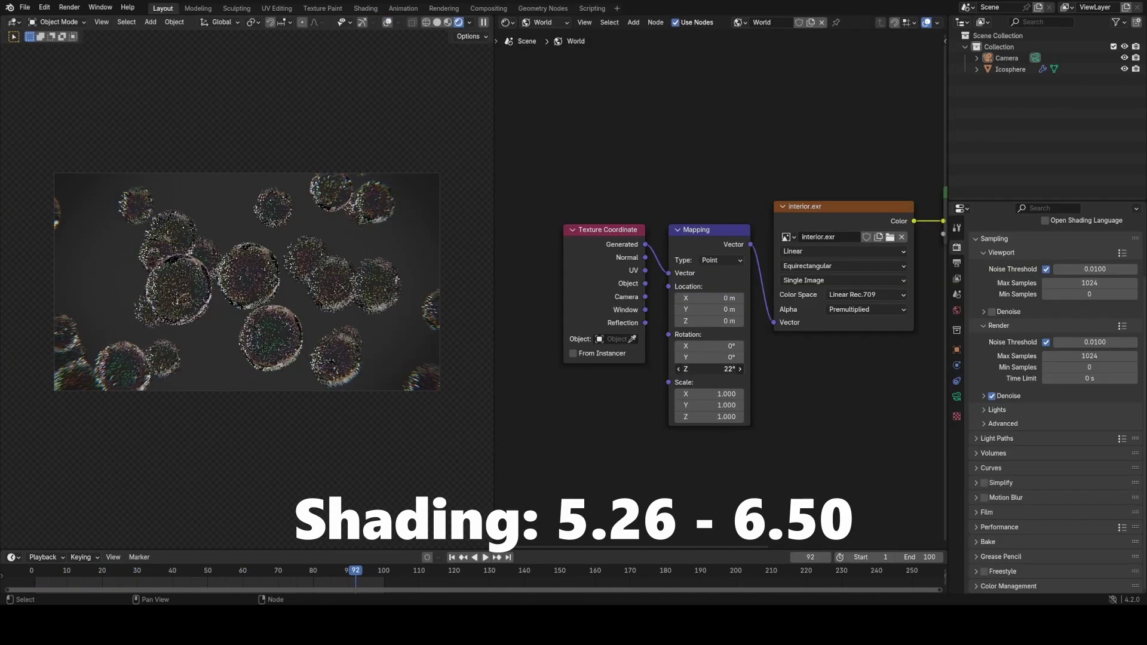
{"action": "mouse_move", "coordinate": [709, 368]}
{"action": "left_mouse_down"}
{"action": "mouse_move", "coordinate": [667, 368]}
{"action": "mouse_move", "coordinate": [687, 368]}
{"action": "left_mouse_up"}
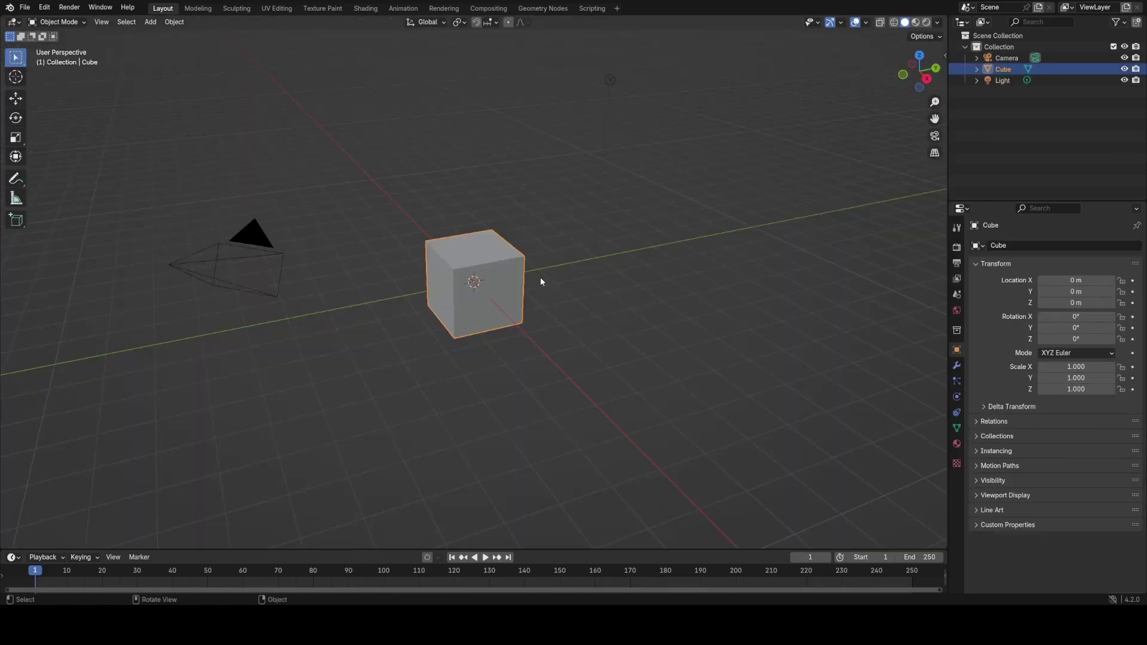
Step: Delete all the default scene objects and add an ico sphere mesh at the origin
{"action": "key", "text": "a"}
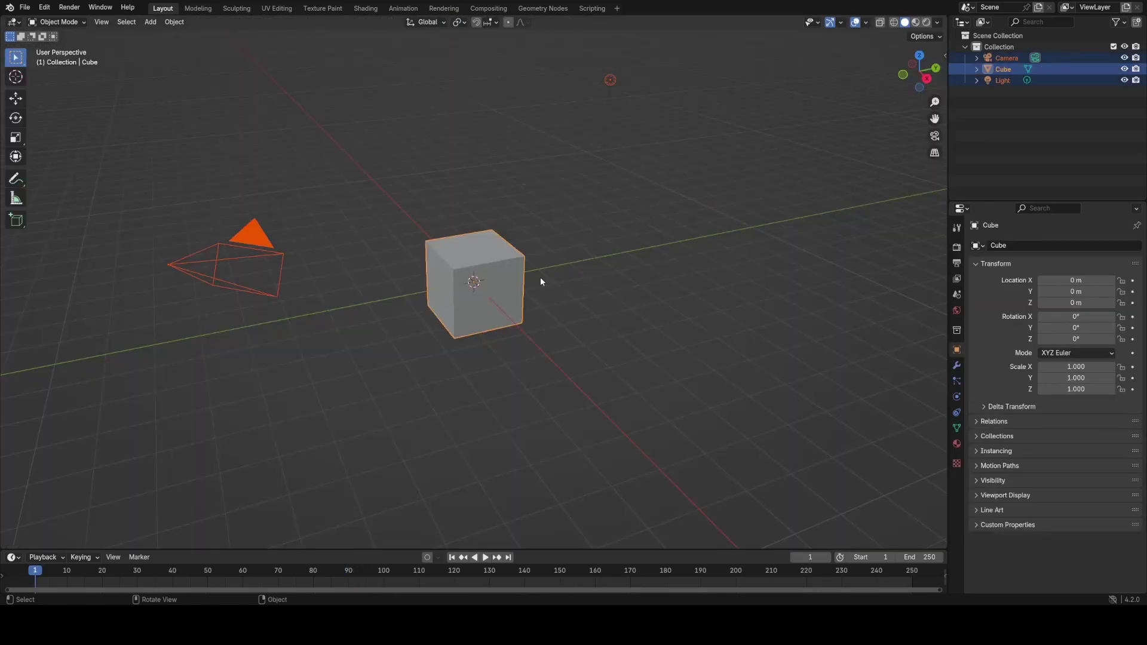
{"action": "key", "text": "Delete"}
{"action": "key", "text": "shift+a"}
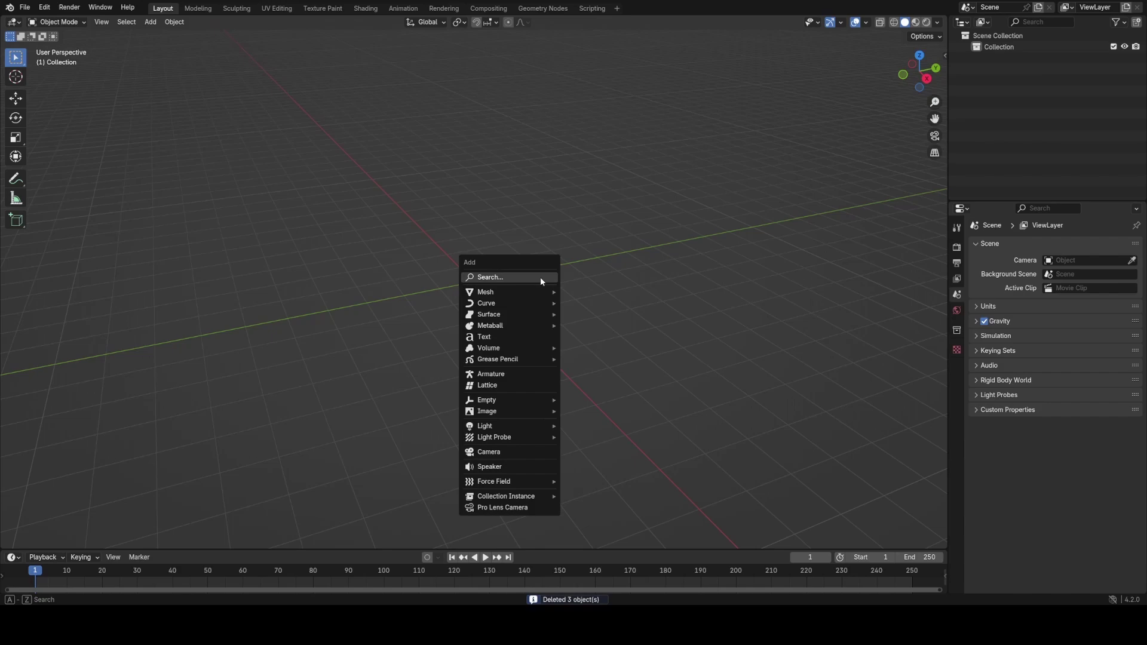
{"action": "mouse_move", "coordinate": [546, 292]}
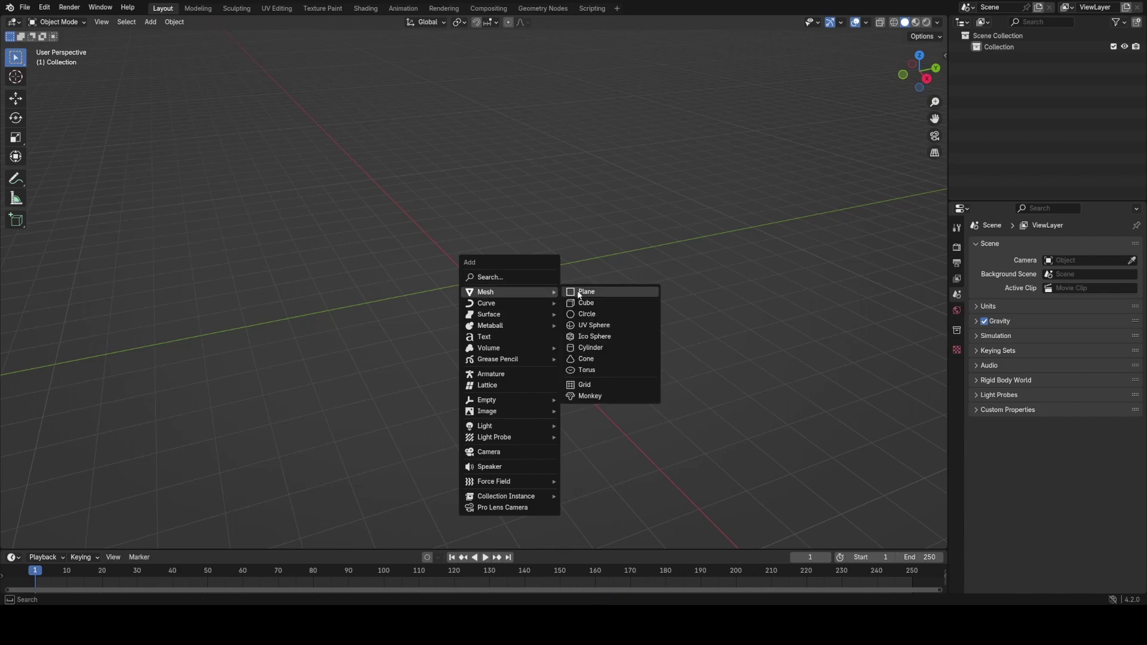
{"action": "left_click", "coordinate": [592, 335]}
{"action": "middle_click_drag", "start_coordinate": [588, 331], "coordinate": [528, 305]}
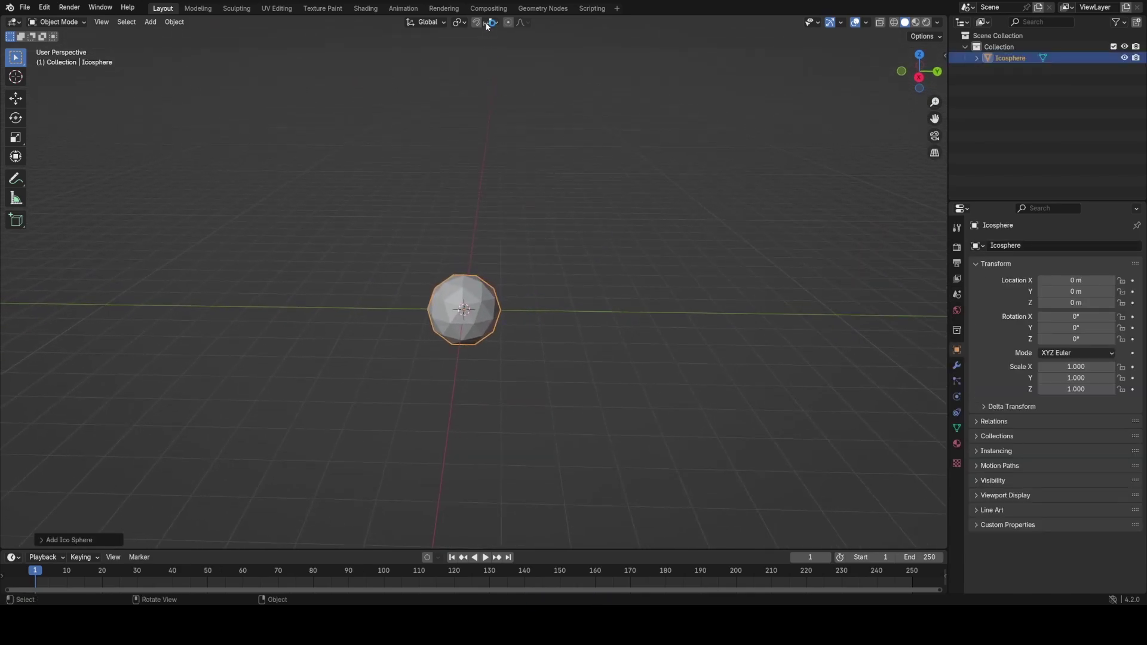
Step: Create a new geometry node tree on the icosphere and spread the Group Input and Group Output nodes apart horizontally
{"action": "left_click", "coordinate": [534, 9]}
{"action": "left_click", "coordinate": [472, 290]}
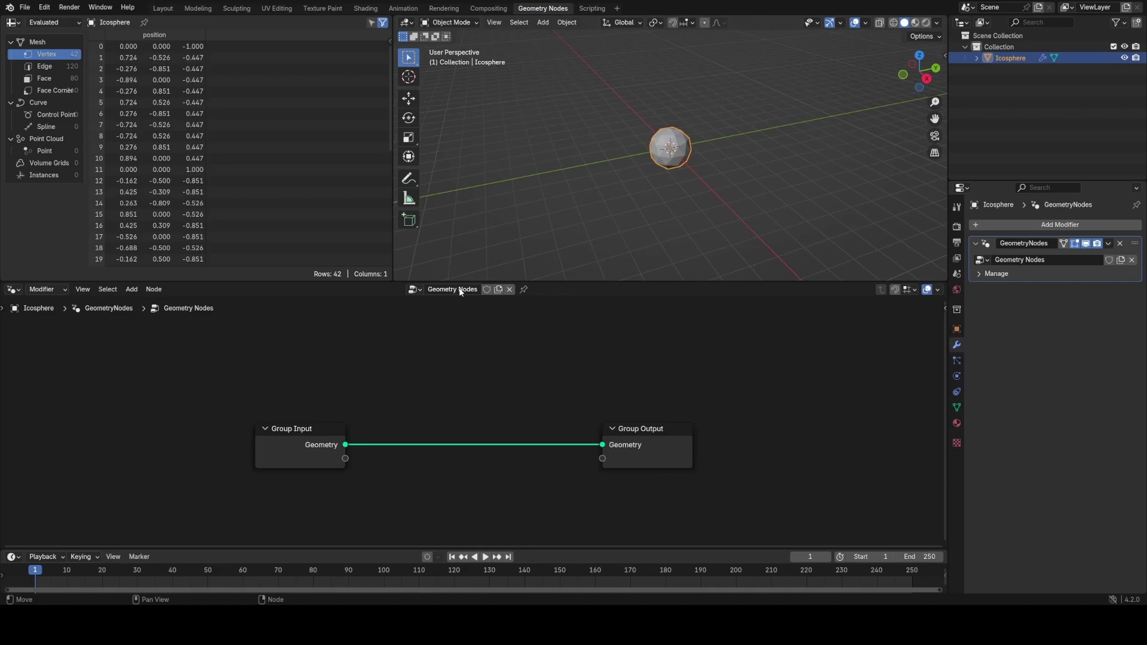
{"action": "scroll", "coordinate": [454, 431], "scroll_direction": "down", "scroll_amount": 3}
{"action": "middle_click_drag", "start_coordinate": [463, 418], "coordinate": [459, 364]}
{"action": "key", "text": "a"}
{"action": "key", "text": "s"}
{"action": "key", "text": "x"}
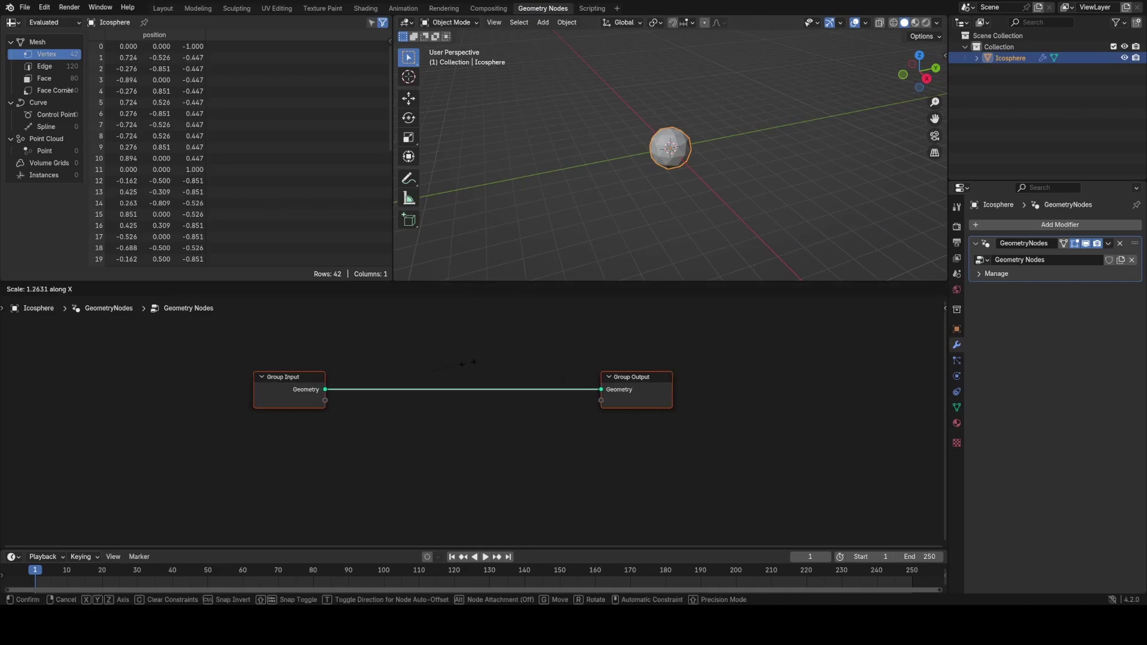
{"action": "left_click", "coordinate": [492, 386]}
Step: Insert a Distribute Points on Faces node on the link just after the Group Input
{"action": "key", "text": "shift+a"}
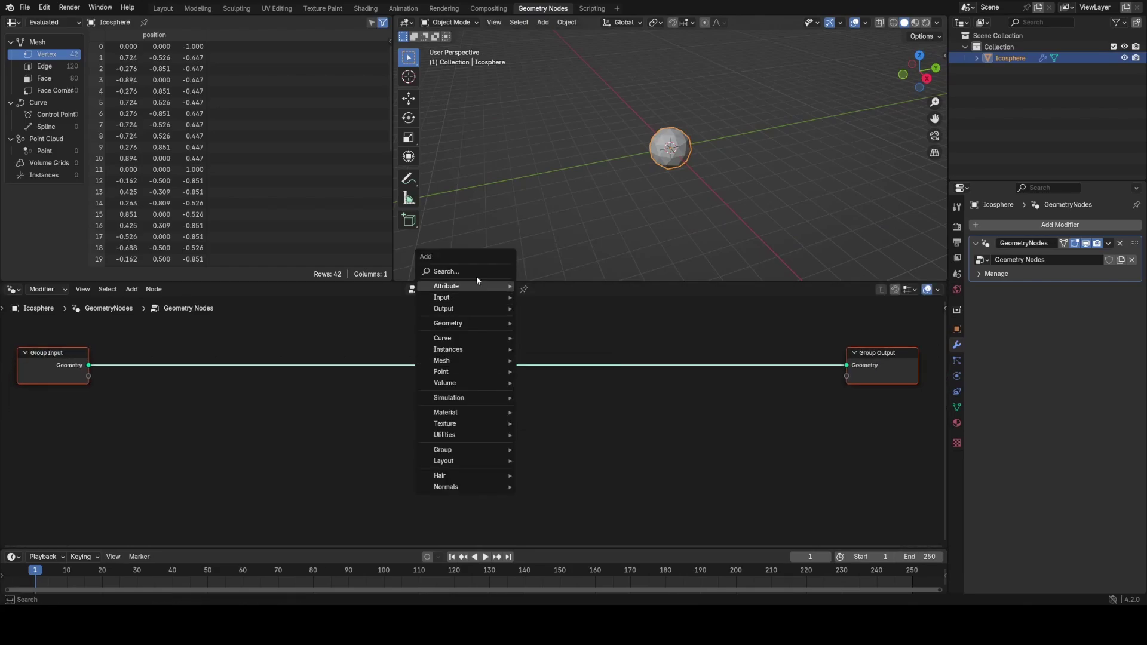
{"action": "type", "text": "distri"}
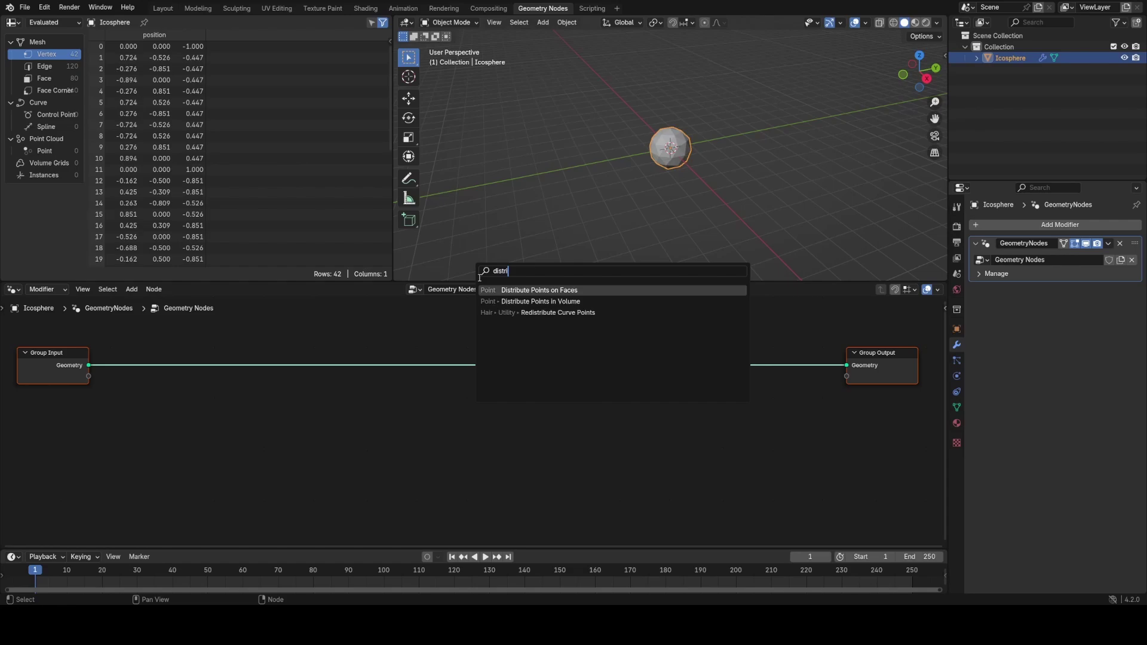
{"action": "key", "text": "Down"}
{"action": "key", "text": "Up"}
{"action": "key", "text": "Return"}
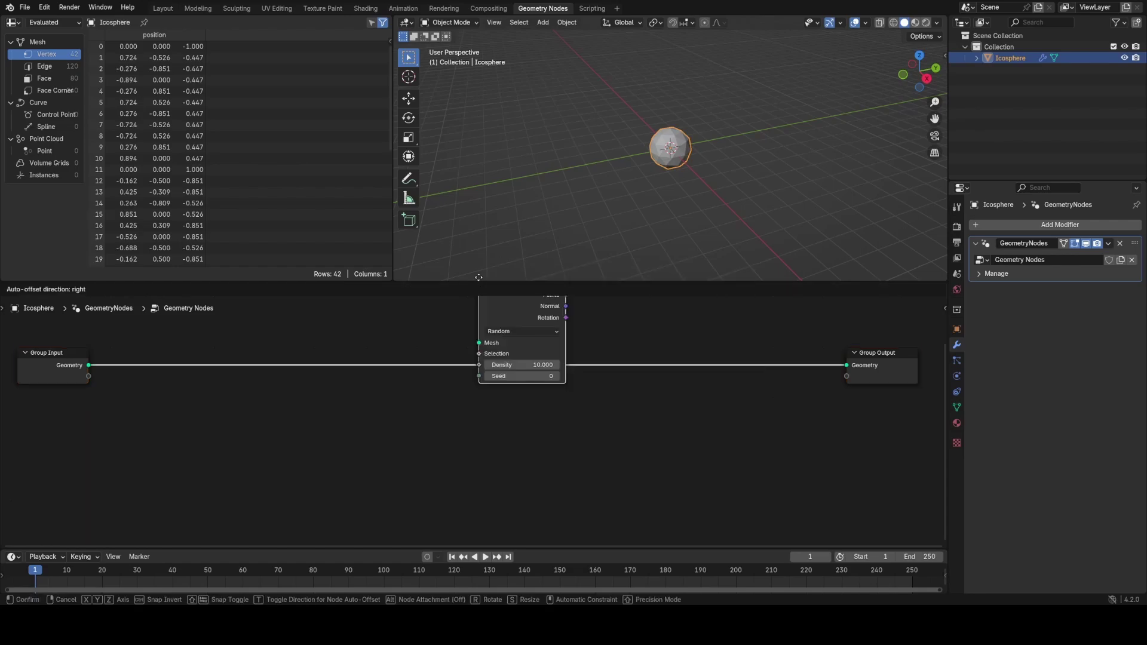
{"action": "left_click", "coordinate": [206, 348]}
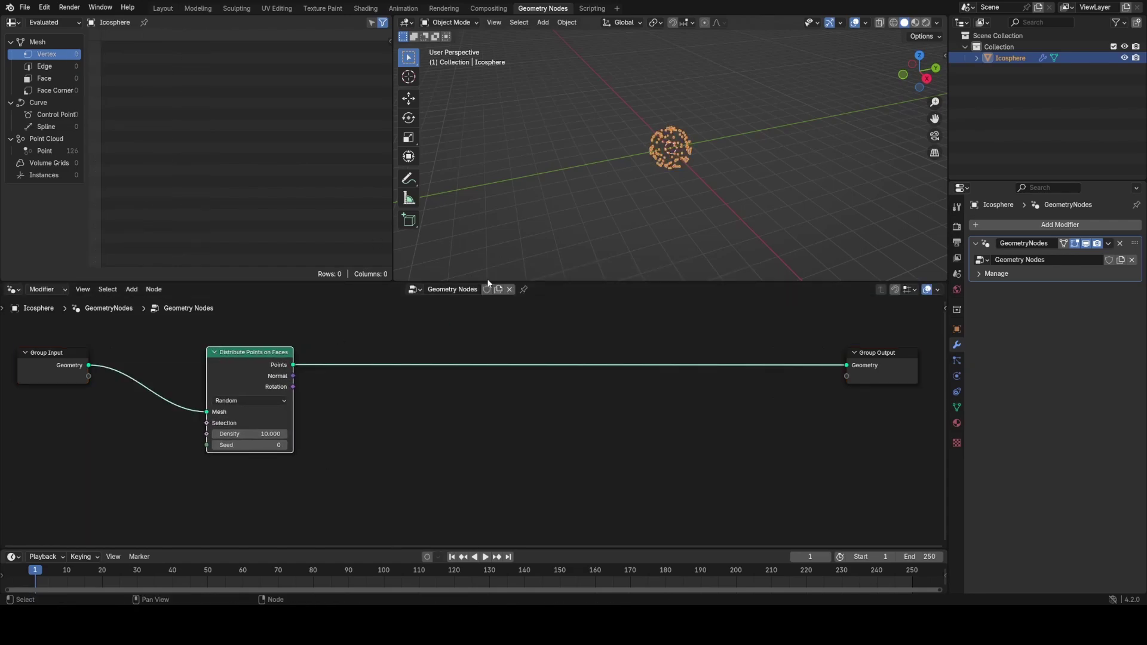
Step: Scale the icosphere's mesh down strongly in Edit Mode and set the point distribution's density to 123
{"action": "scroll", "coordinate": [730, 157], "scroll_direction": "up", "scroll_amount": 6}
{"action": "key", "text": "Tab"}
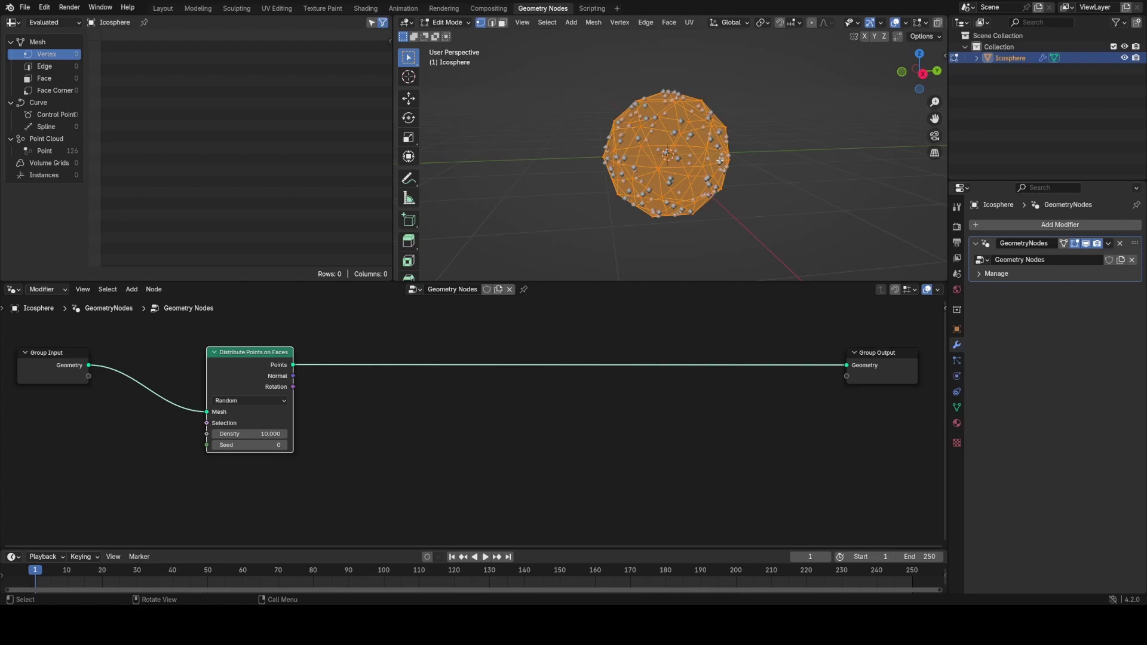
{"action": "key", "text": "s"}
{"action": "left_click", "coordinate": [715, 166]}
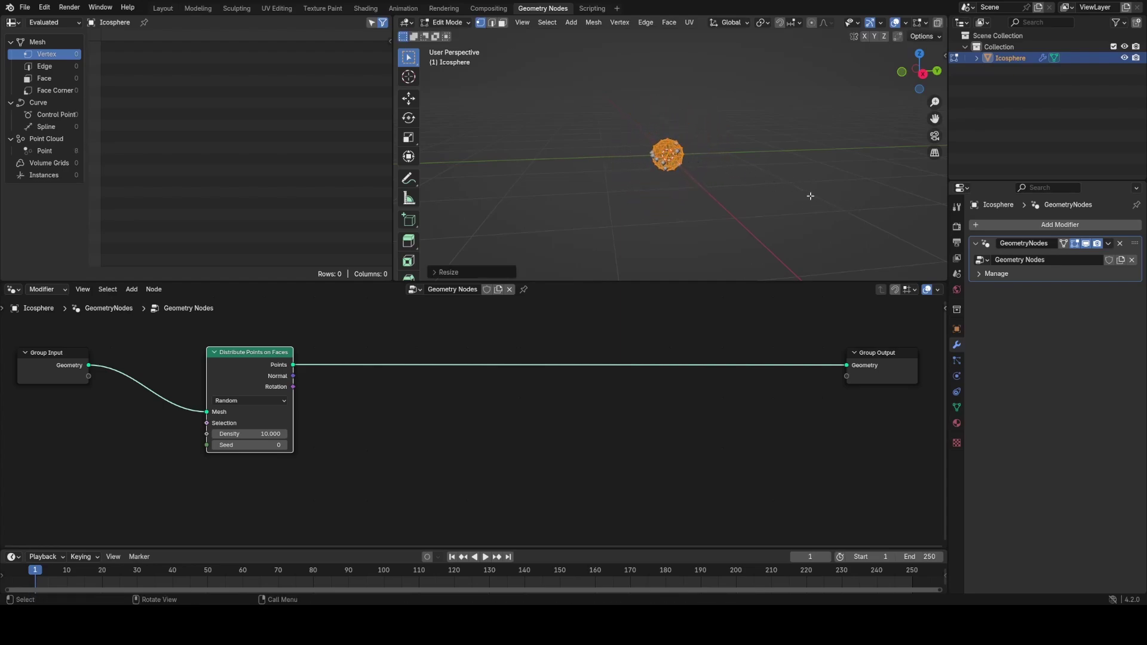
{"action": "key", "text": "s"}
{"action": "left_click", "coordinate": [719, 167]}
{"action": "key", "text": "Tab"}
{"action": "left_click_drag", "start_coordinate": [250, 434], "coordinate": [286, 433]}
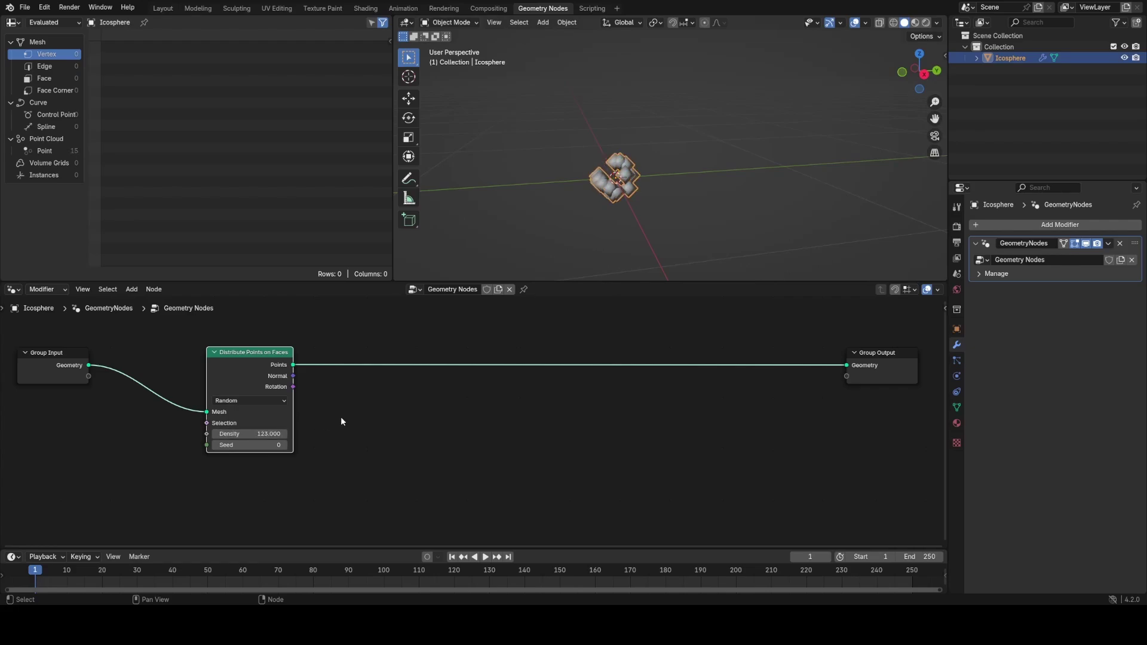
Step: Add a Simulation Zone and wire it between the Distribute Points on Faces node and the Group Output
{"action": "key", "text": "shift+a"}
{"action": "type", "text": "s"}
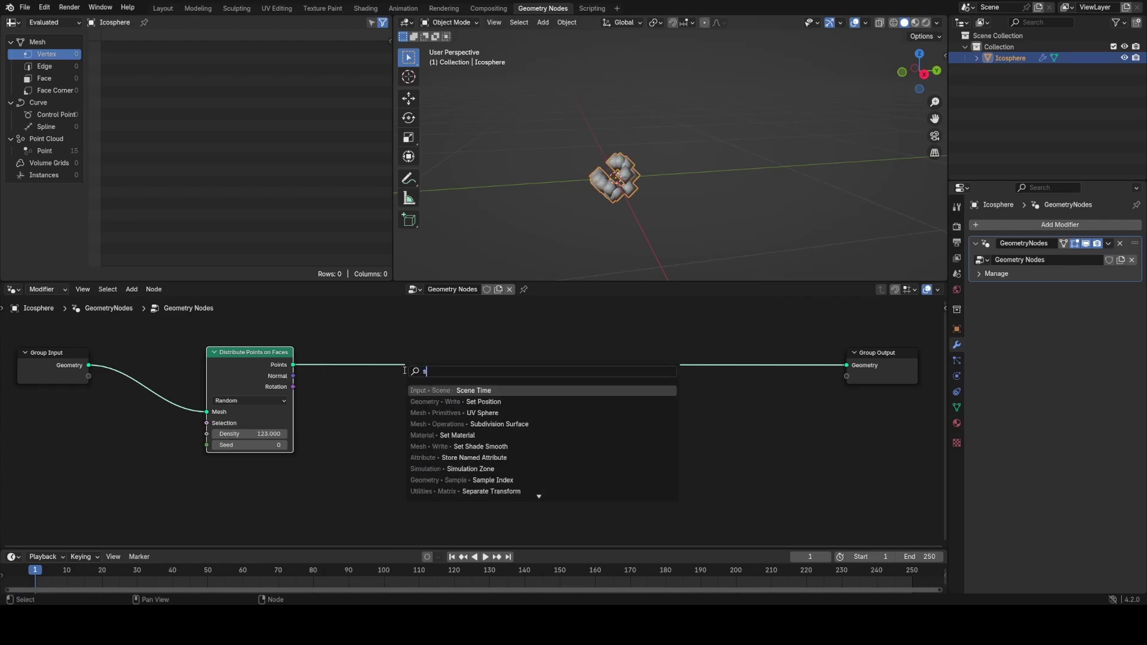
{"action": "type", "text": "imu"}
{"action": "key", "text": "Return"}
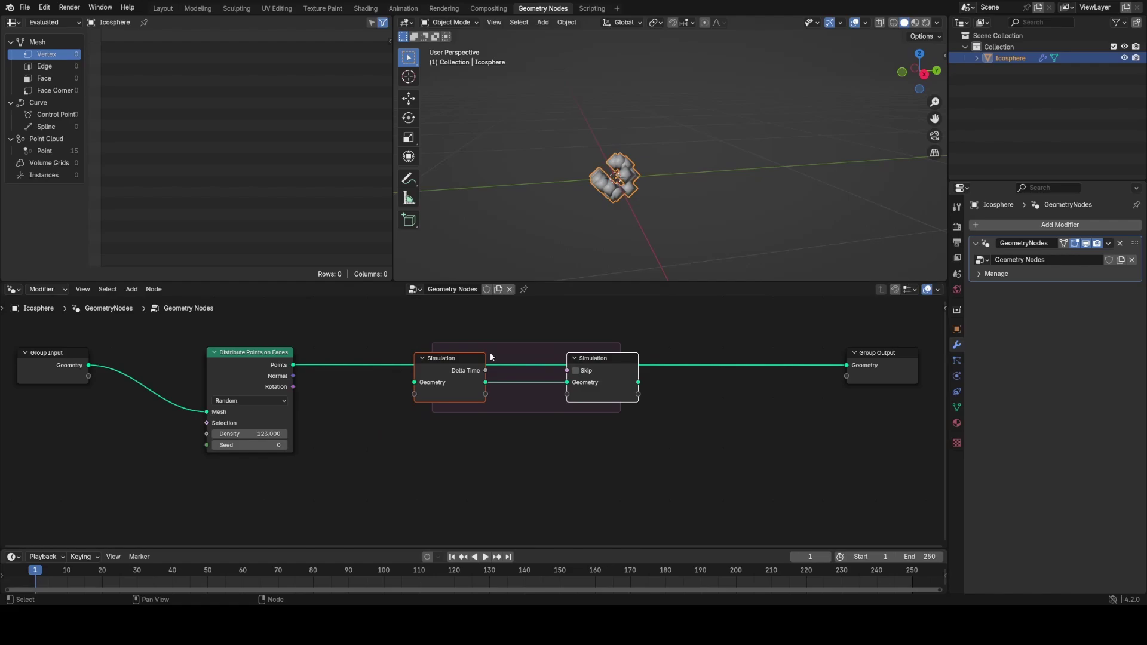
{"action": "left_click_drag", "start_coordinate": [293, 375], "coordinate": [394, 386]}
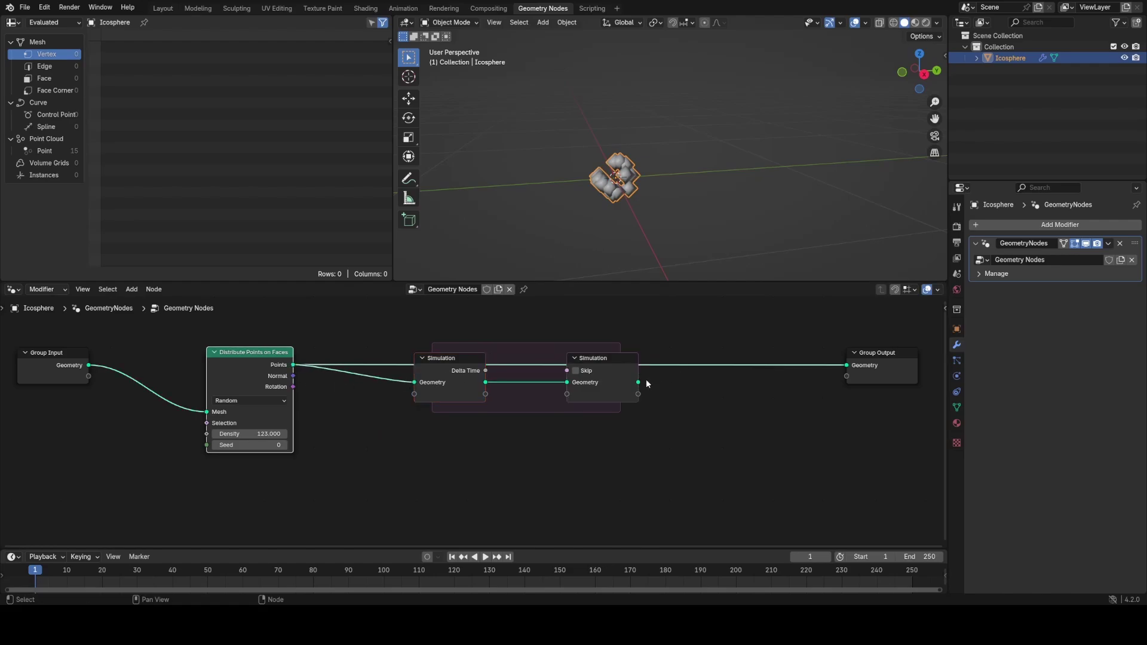
{"action": "left_click_drag", "start_coordinate": [639, 382], "coordinate": [846, 365]}
Step: Move the simulation output and Group Output nodes away from the simulation input to widen the zone
{"action": "middle_click_drag", "start_coordinate": [674, 381], "coordinate": [568, 389]}
{"action": "left_click_drag", "start_coordinate": [499, 314], "coordinate": [810, 473]}
{"action": "key", "text": "g"}
{"action": "left_click", "coordinate": [811, 407]}
Step: Insert a Set Position node inside the simulation zone, just before the simulation output
{"action": "middle_click_drag", "start_coordinate": [624, 376], "coordinate": [555, 348]}
{"action": "key", "text": "shift+a"}
{"action": "left_click", "coordinate": [533, 347]}
{"action": "type", "text": "set"}
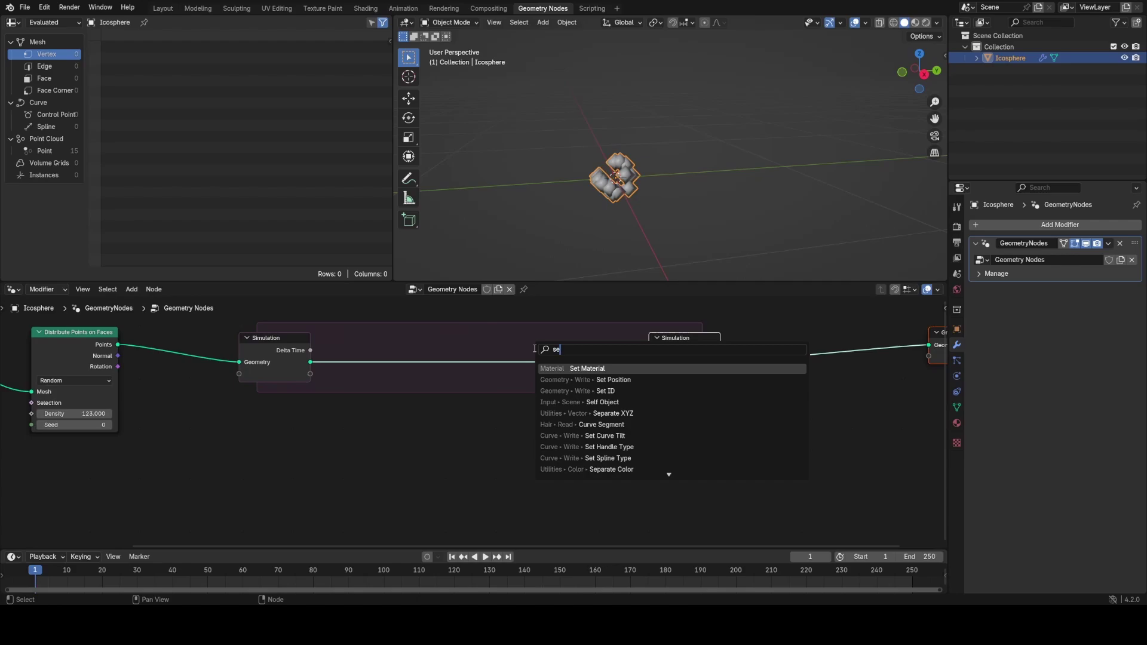
{"action": "left_click", "coordinate": [582, 379]}
{"action": "left_click", "coordinate": [545, 336]}
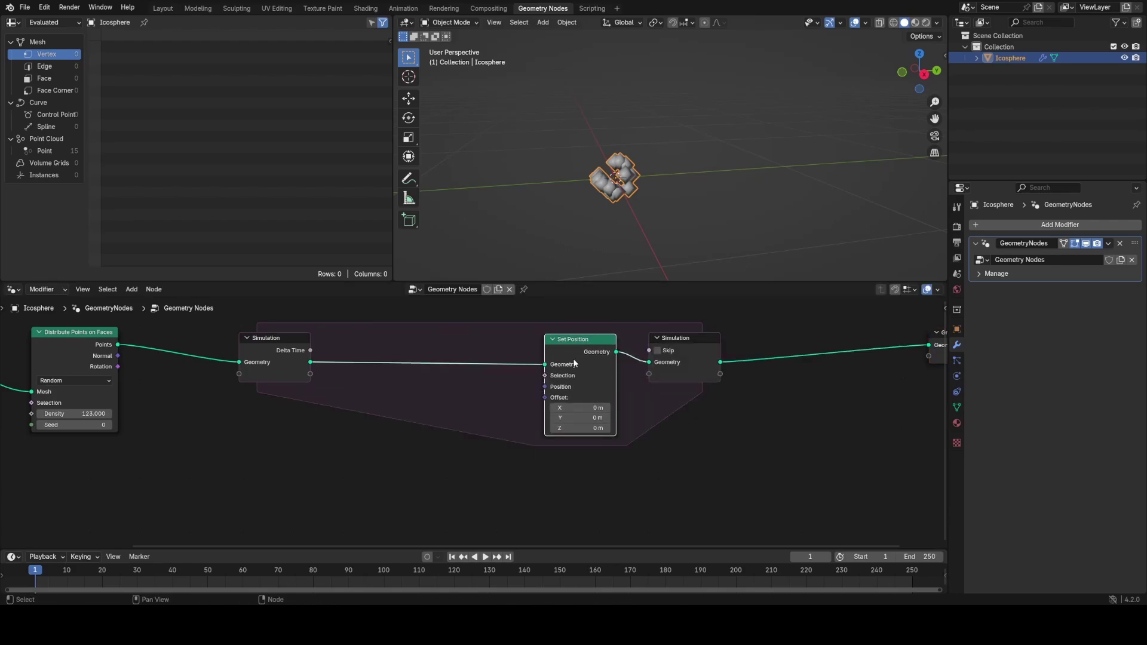
Step: Add a vector Named Attribute node below the simulation zone and set its attribute name to v
{"action": "middle_click_drag", "start_coordinate": [519, 426], "coordinate": [541, 368]}
{"action": "key", "text": "shift+a"}
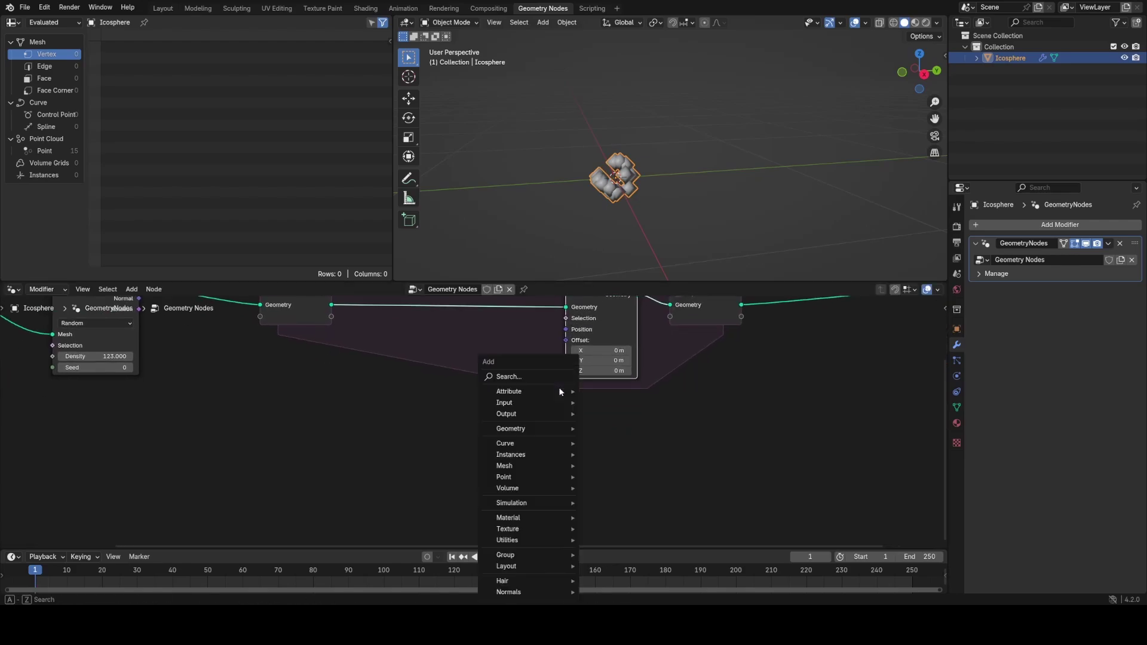
{"action": "left_click", "coordinate": [543, 372]}
{"action": "type", "text": "name"}
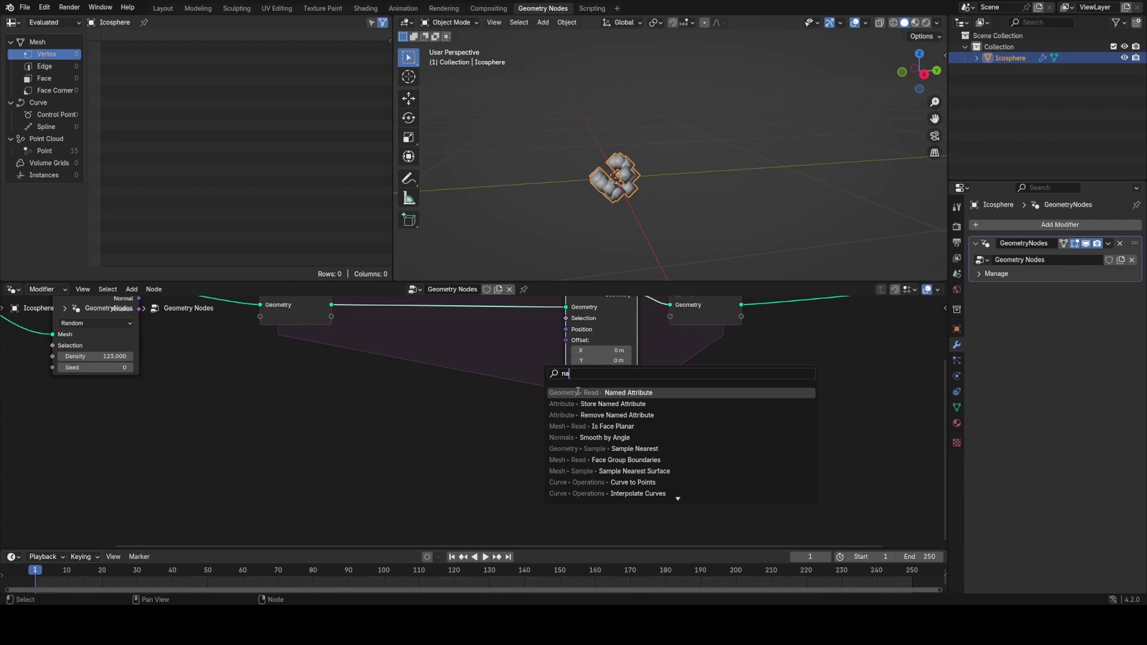
{"action": "key", "text": "Return"}
{"action": "left_click", "coordinate": [439, 479]}
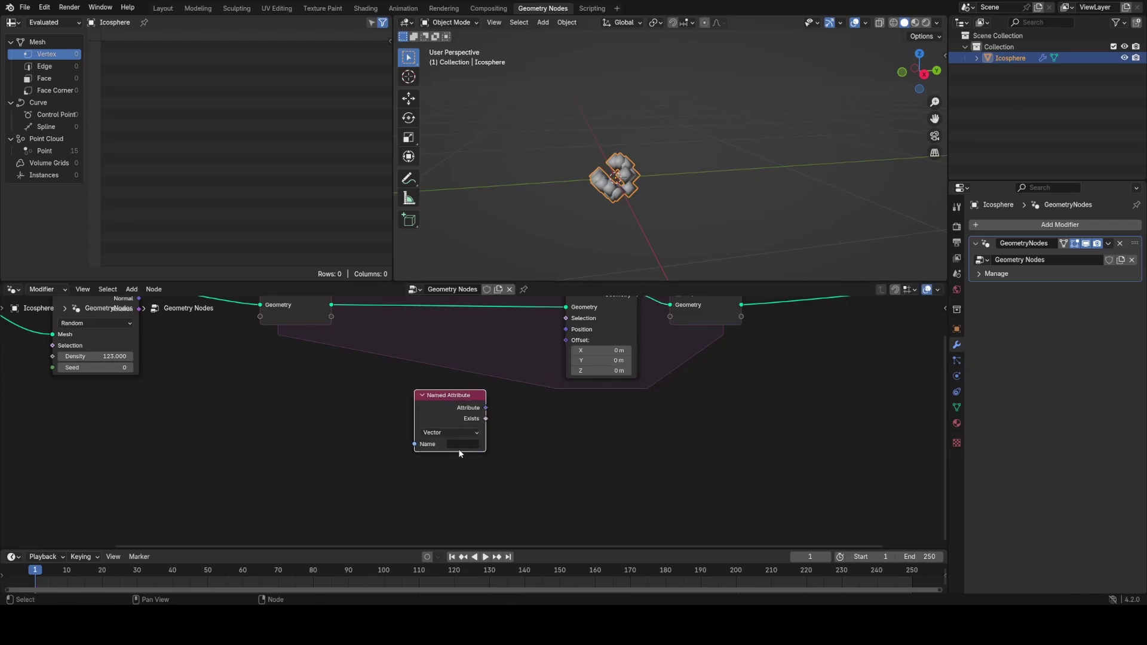
{"action": "left_click", "coordinate": [464, 444]}
{"action": "type", "text": "v"}
{"action": "key", "text": "Return"}
Step: Feed the v attribute into the second input of a new vector Add node placed beside Set Position
{"action": "left_click_drag", "start_coordinate": [463, 415], "coordinate": [528, 341]}
{"action": "type", "text": "add"}
{"action": "key", "text": "Return"}
{"action": "left_click", "coordinate": [535, 418]}
{"action": "left_click", "coordinate": [528, 341]}
Step: Add a Position node above the Named Attribute and connect it to the Add node's first vector input
{"action": "key", "text": "shift+a"}
{"action": "type", "text": "po"}
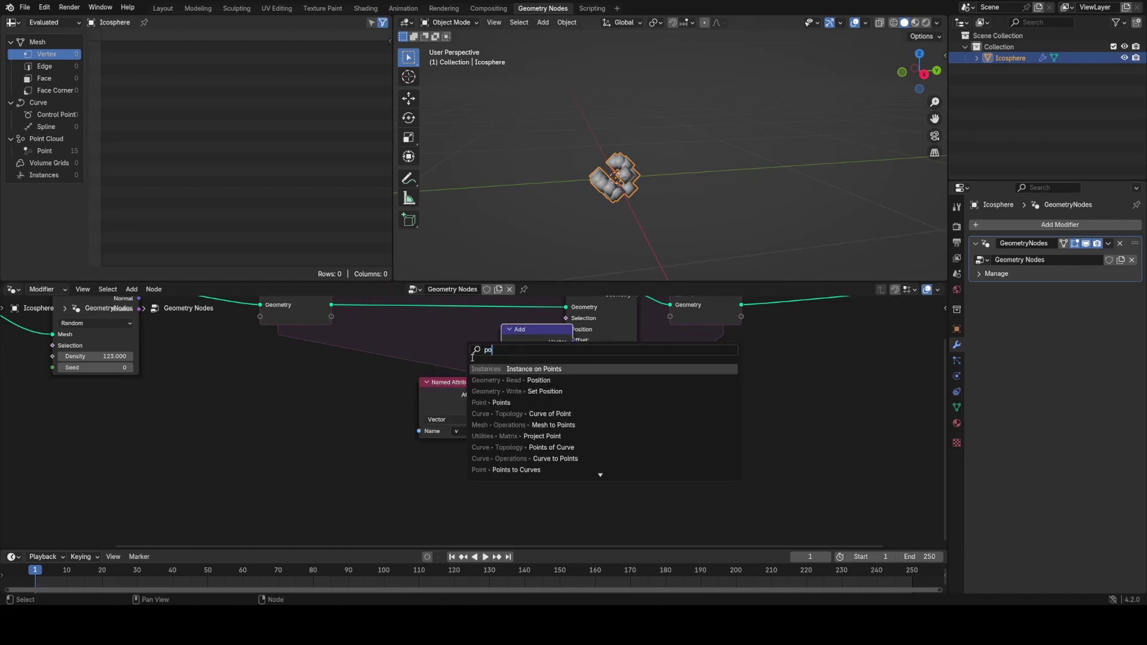
{"action": "left_click", "coordinate": [538, 380]}
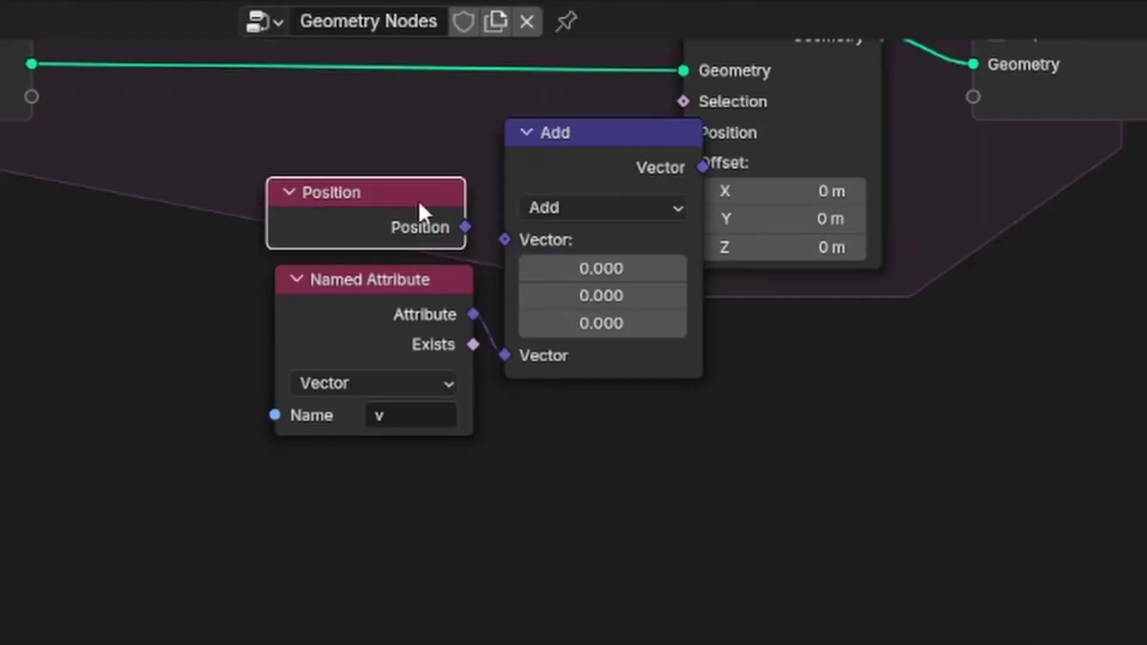
{"action": "left_click_drag", "start_coordinate": [498, 242], "coordinate": [501, 240]}
Step: Collapse and rearrange the Add node with its inputs, and connect its result to Set Position's Position input
{"action": "left_click", "coordinate": [529, 133]}
{"action": "key", "text": "l"}
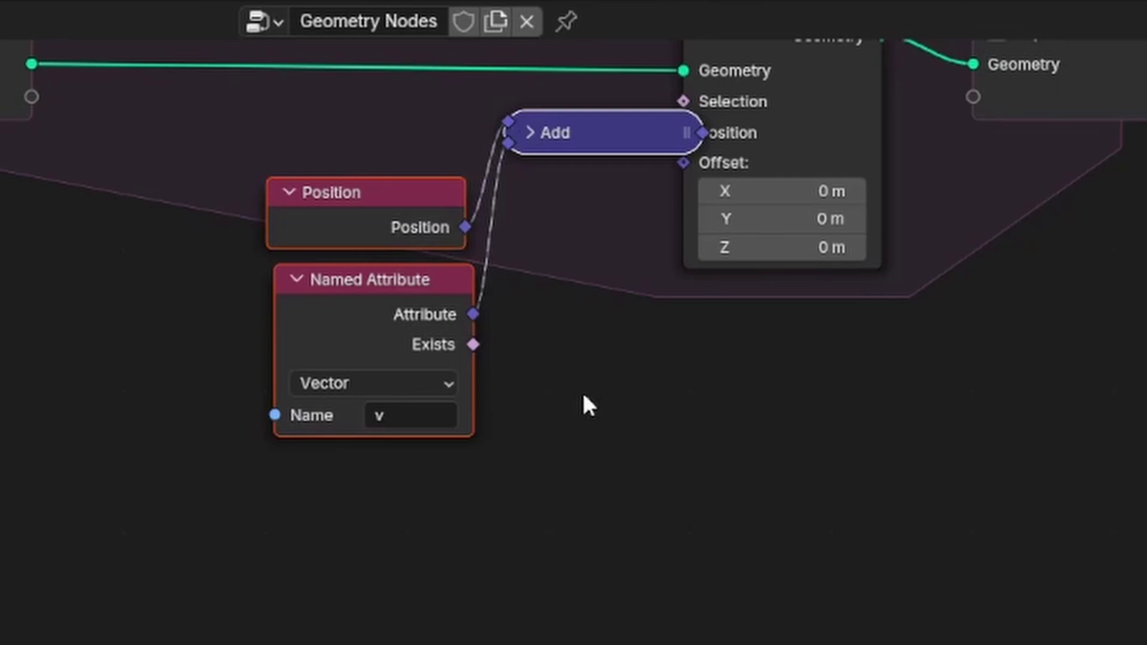
{"action": "key", "text": "g"}
{"action": "key", "text": "x"}
{"action": "left_click", "coordinate": [503, 308]}
{"action": "left_click_drag", "start_coordinate": [508, 141], "coordinate": [516, 269]}
{"action": "left_click_drag", "start_coordinate": [635, 262], "coordinate": [673, 134]}
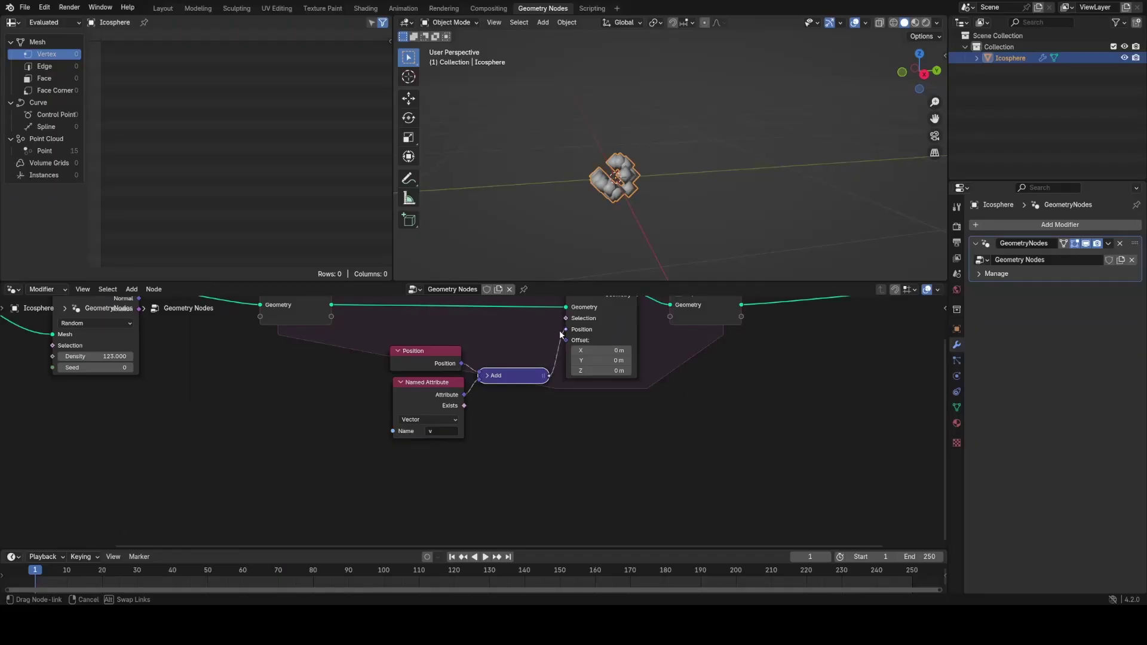
Step: Group the Position, Named Attribute, Add and Set Position nodes as Update Position and place the group before the simulation output
{"action": "middle_click_drag", "start_coordinate": [606, 228], "coordinate": [428, 478]}
{"action": "left_click_drag", "start_coordinate": [358, 374], "coordinate": [530, 500]}
{"action": "key", "text": "ctrl+g"}
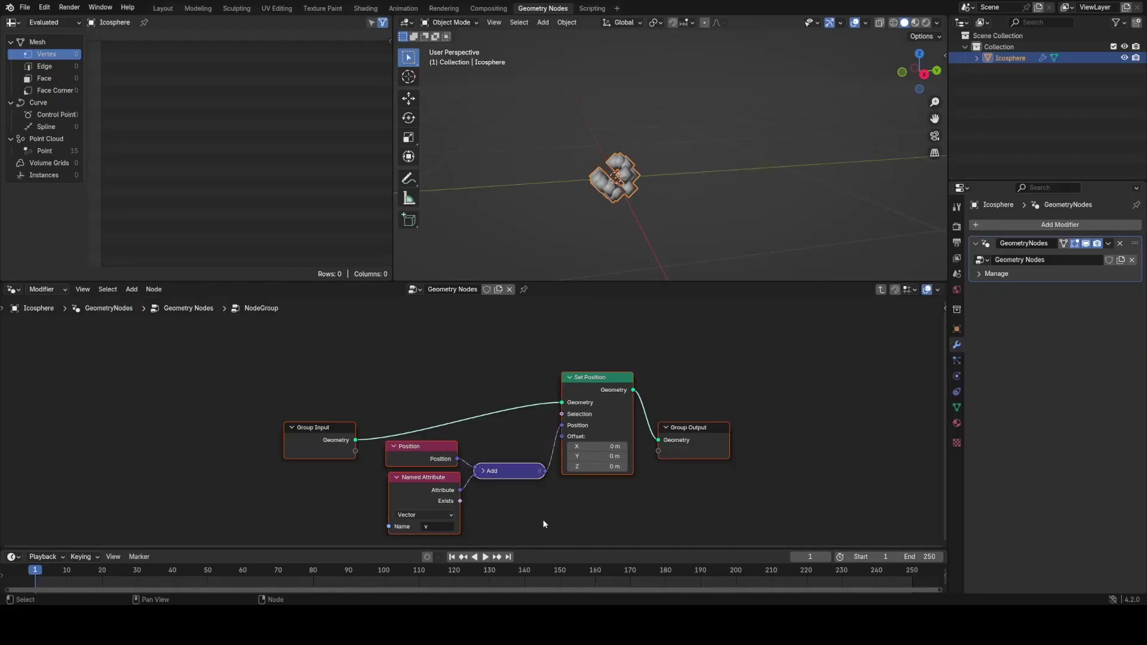
{"action": "key", "text": "Tab"}
{"action": "left_click_drag", "start_coordinate": [454, 431], "coordinate": [555, 376]}
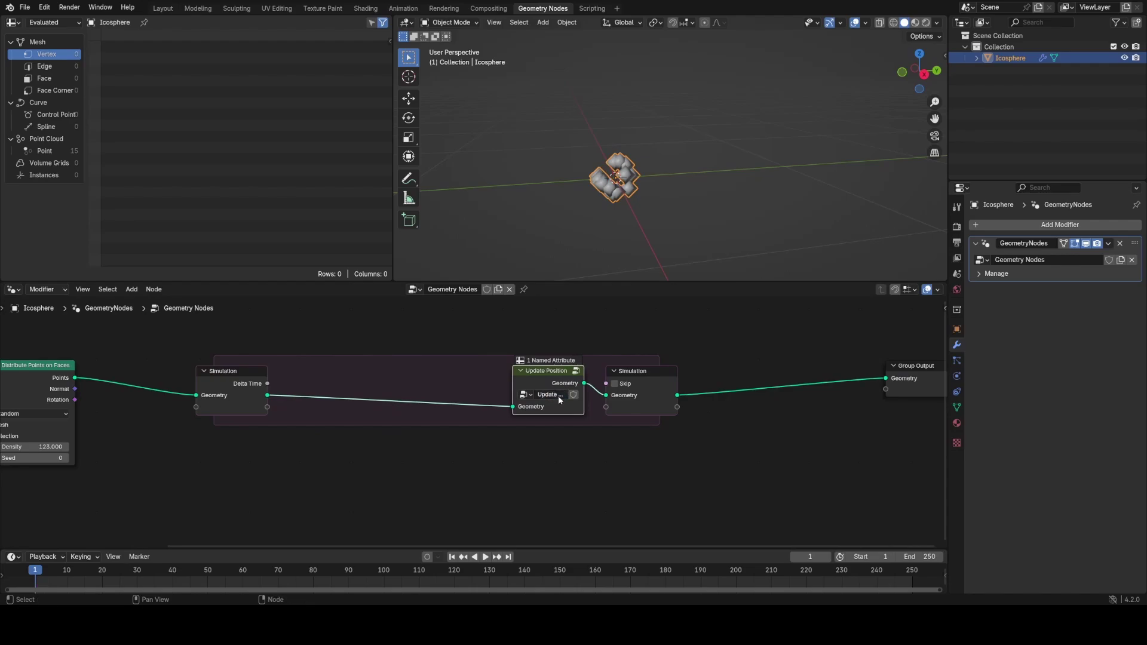
Step: Shift the Update Position group, simulation output and Group Output further away to make more room inside the simulation zone
{"action": "scroll", "coordinate": [523, 368], "scroll_direction": "down", "scroll_amount": 1}
{"action": "left_click_drag", "start_coordinate": [529, 337], "coordinate": [874, 460]}
{"action": "key", "text": "g"}
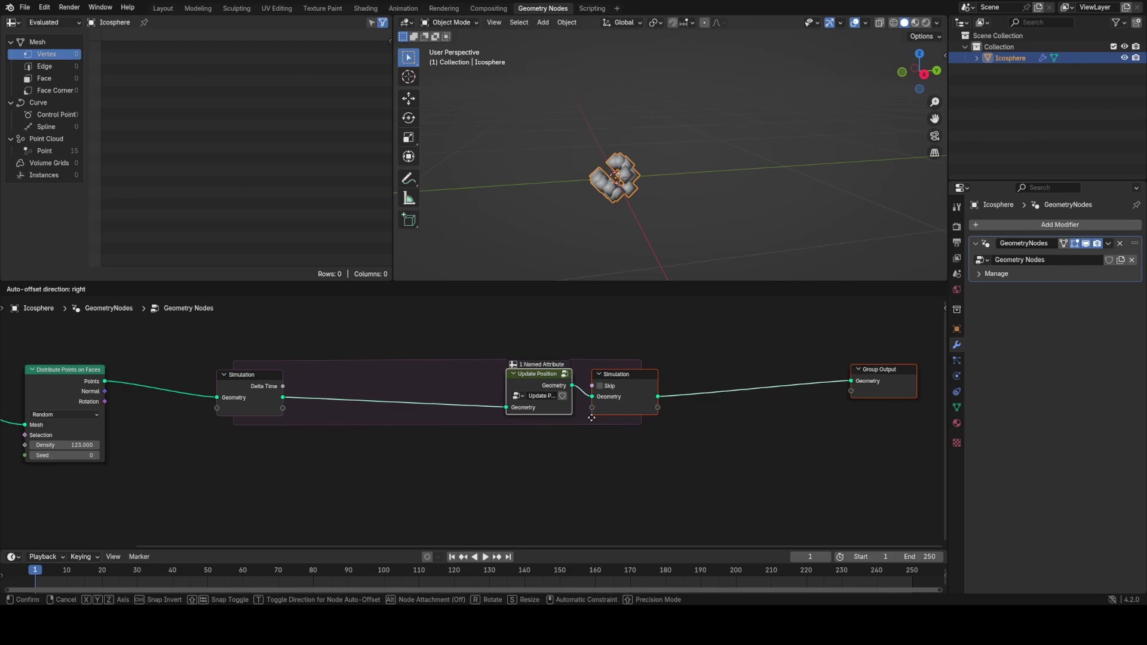
{"action": "left_click", "coordinate": [702, 417]}
{"action": "middle_click_drag", "start_coordinate": [514, 438], "coordinate": [503, 407]}
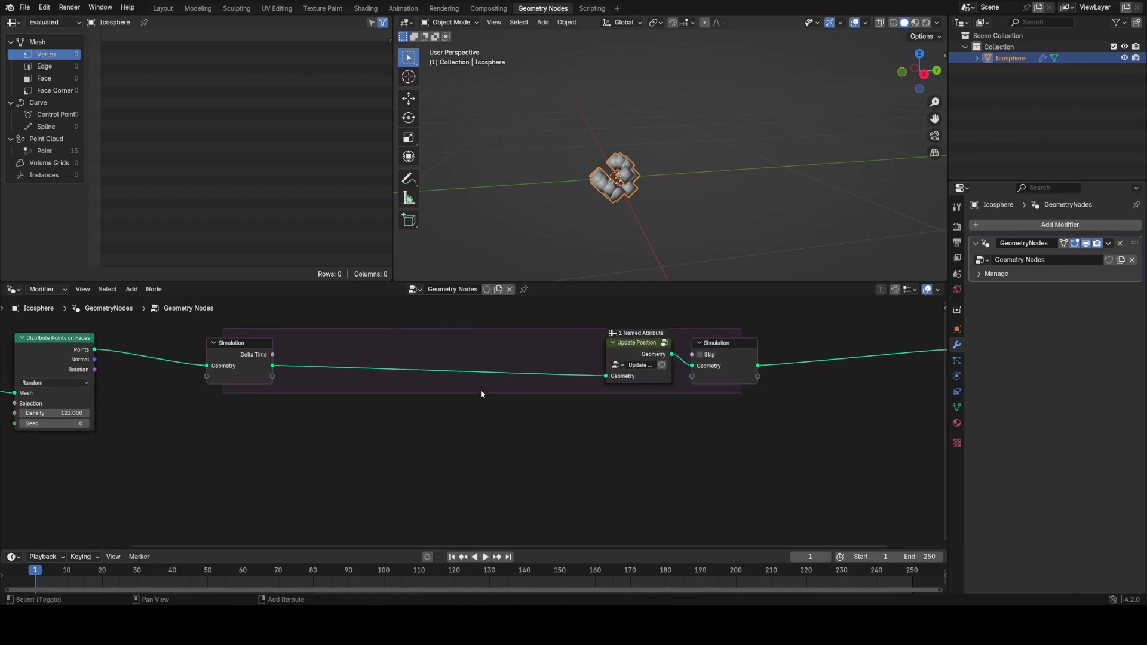
Step: Insert a Store Named Attribute node before Update Position, set its data type to Vector and name the attribute v
{"action": "key", "text": "shift+a"}
{"action": "type", "text": "s"}
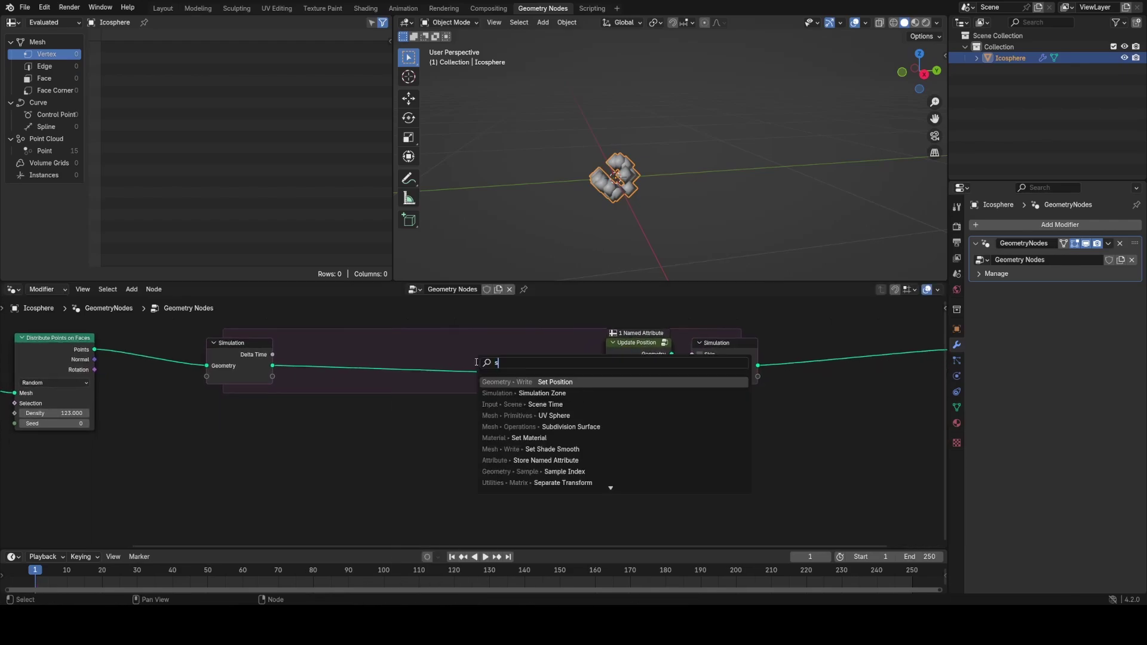
{"action": "type", "text": "tore"}
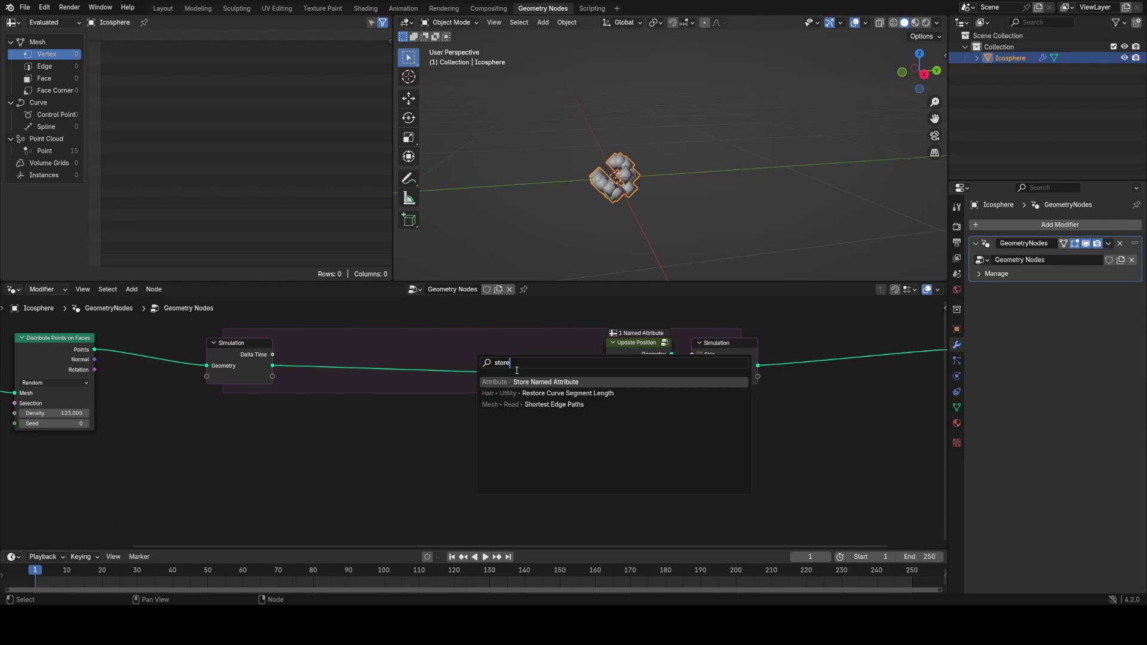
{"action": "key", "text": "Return"}
{"action": "left_click", "coordinate": [487, 372]}
{"action": "left_click", "coordinate": [503, 369]}
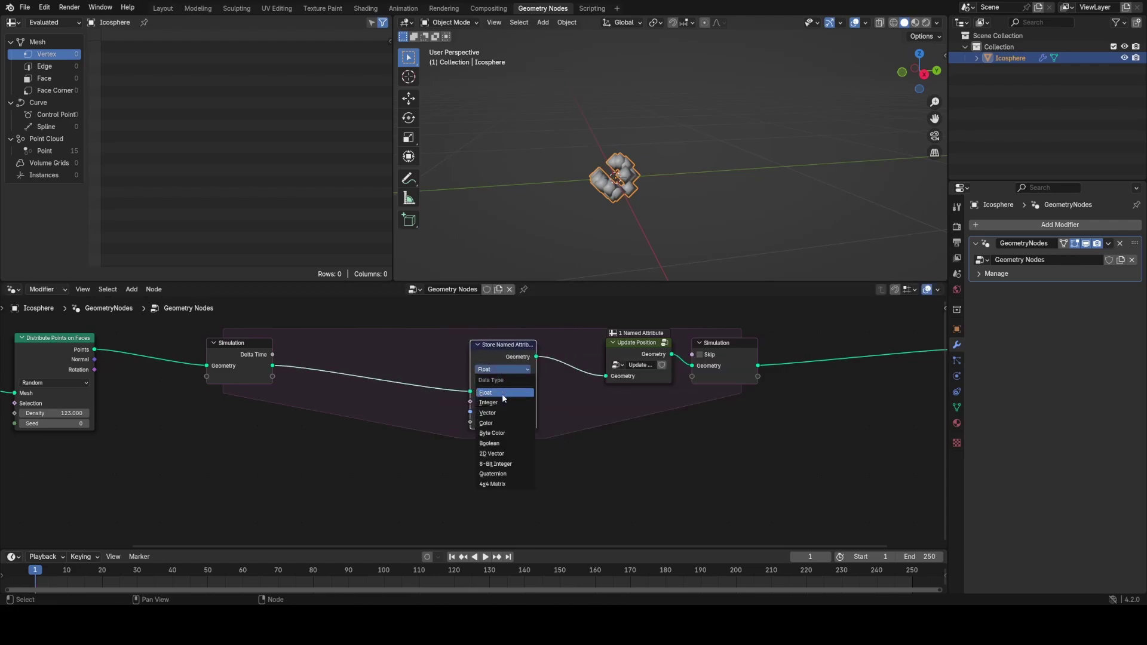
{"action": "left_click", "coordinate": [500, 406]}
{"action": "left_click", "coordinate": [515, 412]}
{"action": "type", "text": "v"}
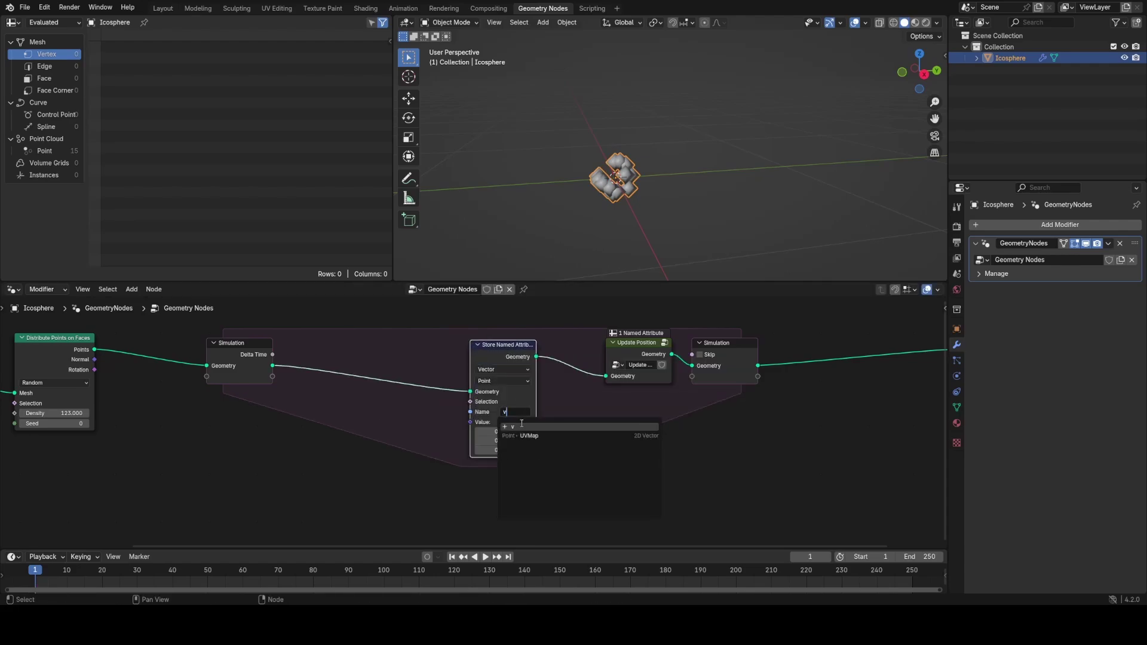
{"action": "key", "text": "Return"}
Step: Add a Named Attribute node beneath the simulation zone, set it to Vector and have it read attribute v
{"action": "middle_click_drag", "start_coordinate": [522, 423], "coordinate": [633, 396]}
{"action": "key", "text": "shift+a"}
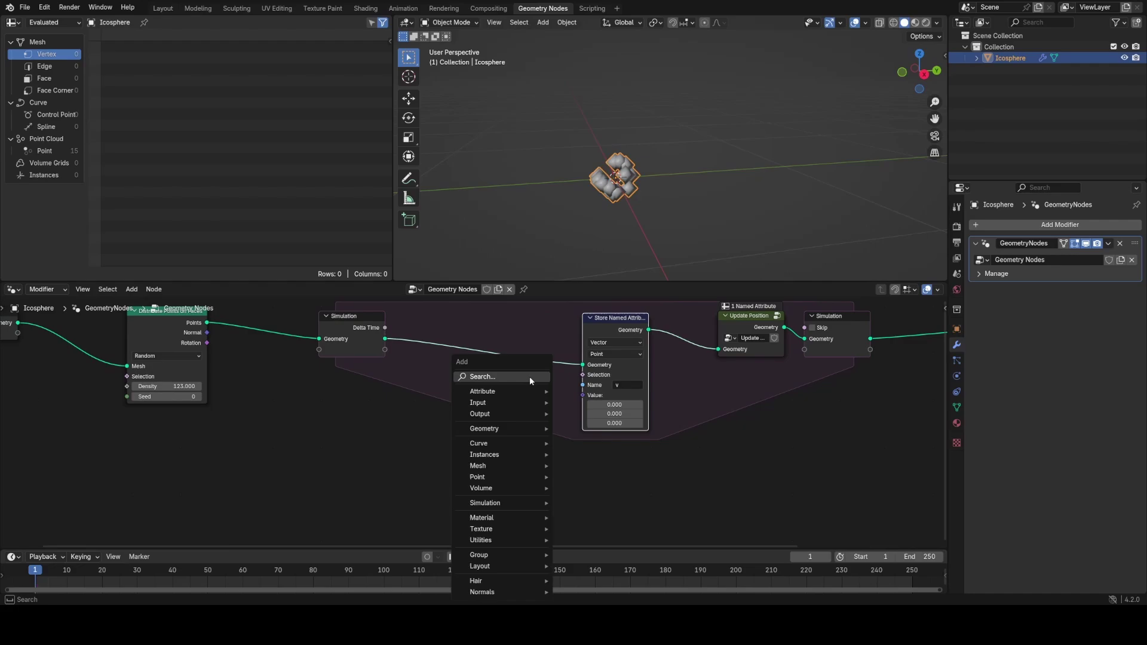
{"action": "type", "text": "named"}
{"action": "key", "text": "Return"}
{"action": "left_click", "coordinate": [476, 438]}
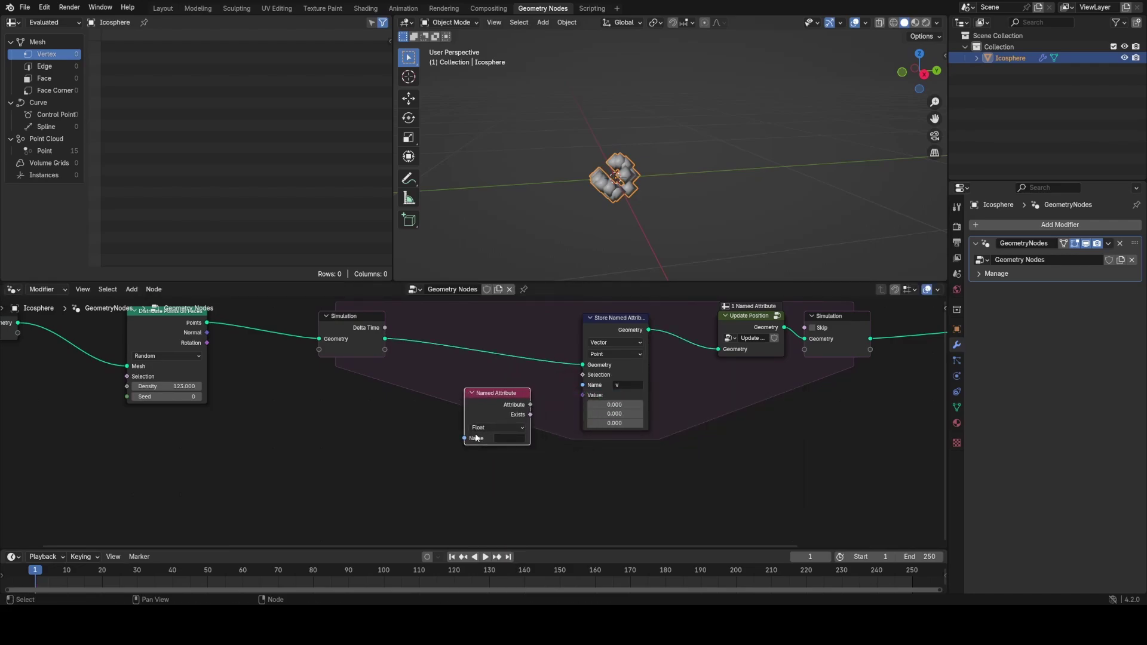
{"action": "left_click", "coordinate": [490, 427]}
{"action": "left_click", "coordinate": [493, 466]}
{"action": "left_click", "coordinate": [511, 438]}
{"action": "type", "text": "v"}
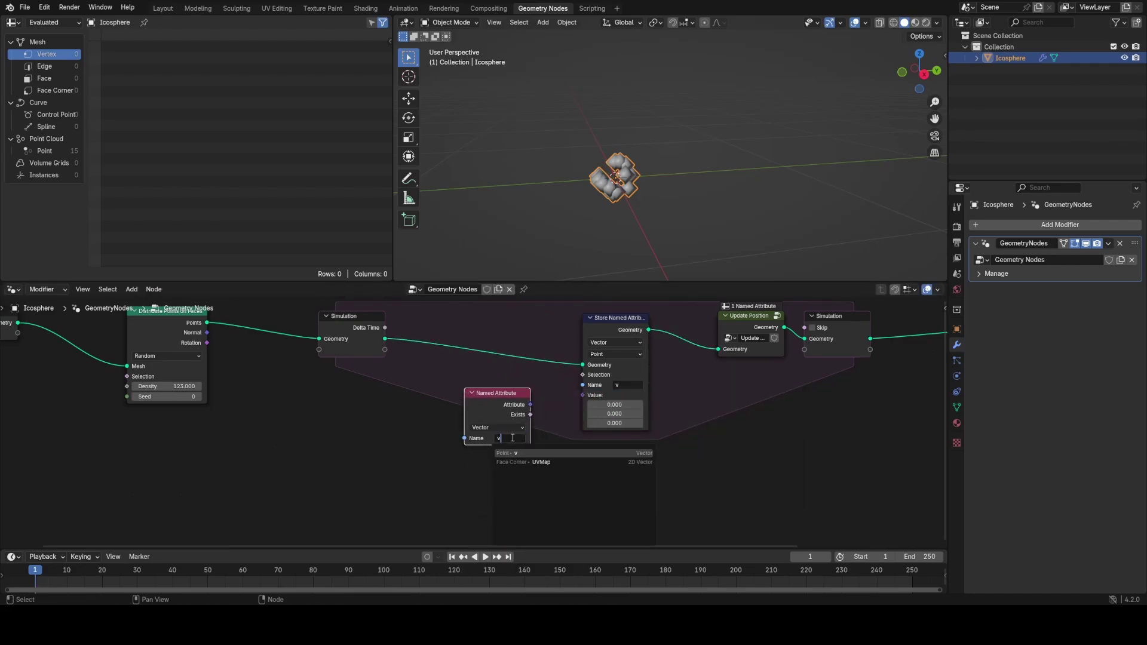
{"action": "left_click", "coordinate": [516, 453]}
Step: Feed the Named Attribute into Store Named Attribute's Value and insert a Vector Math Add node on that link
{"action": "left_click_drag", "start_coordinate": [497, 408], "coordinate": [485, 385]}
{"action": "key", "text": "shift+a"}
{"action": "type", "text": "v"}
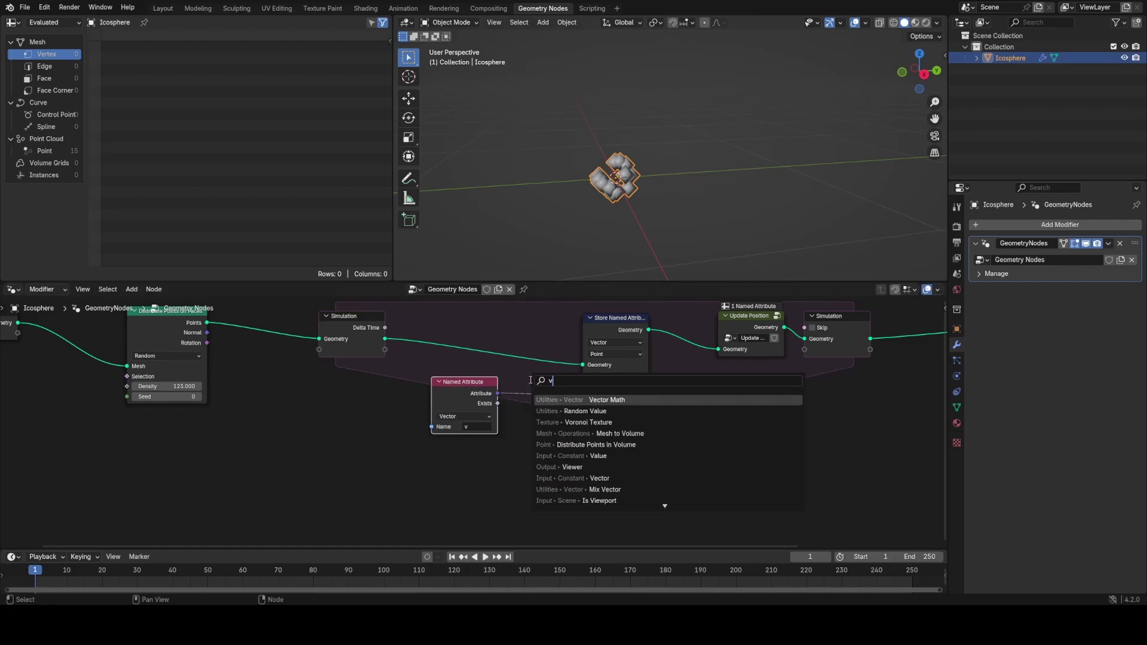
{"action": "type", "text": "ec"}
{"action": "left_click", "coordinate": [582, 422]}
{"action": "left_click", "coordinate": [523, 383]}
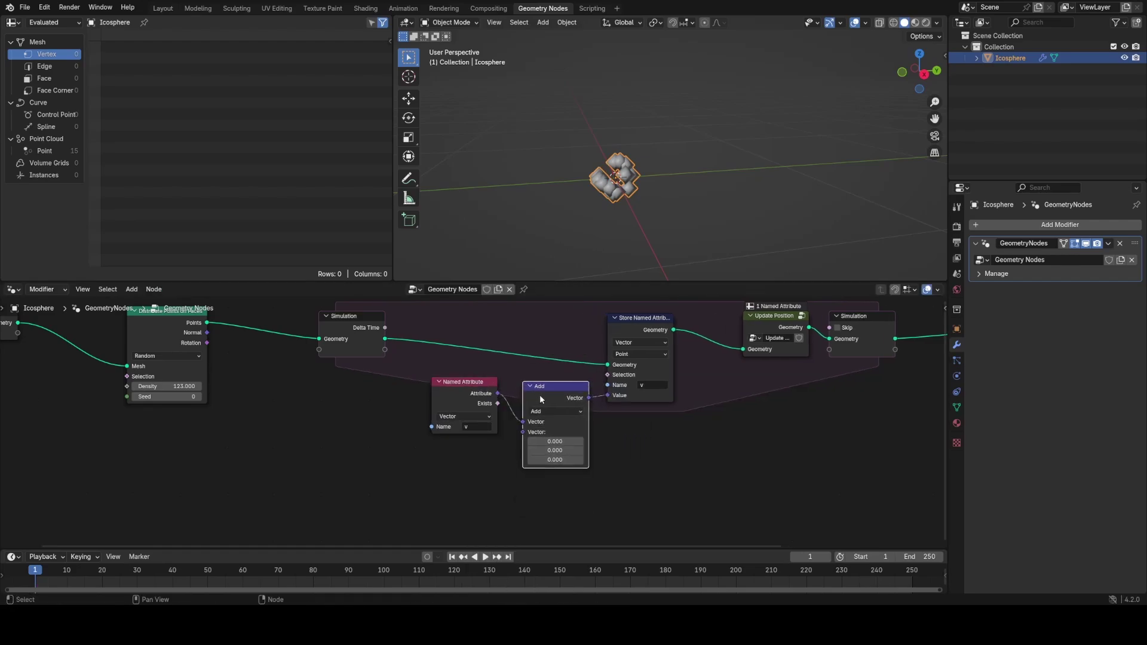
Step: Group the Named Attribute, Add and Store Named Attribute nodes as Accelerate, then widen the group and place it beside Update Position
{"action": "left_click_drag", "start_coordinate": [481, 465], "coordinate": [623, 369]}
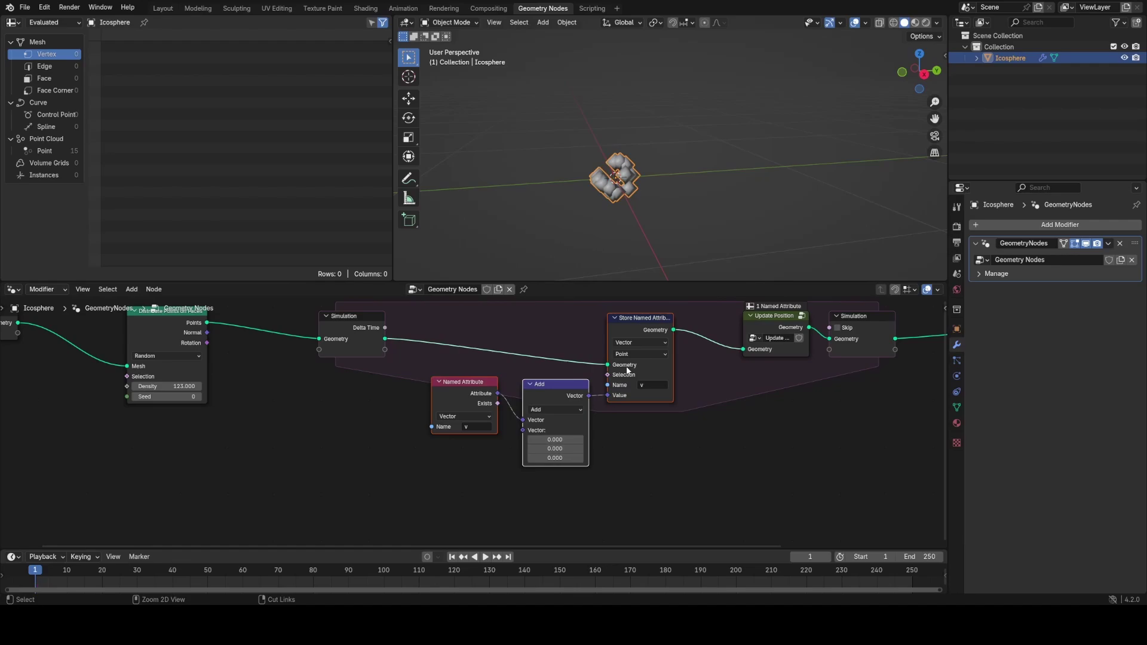
{"action": "key", "text": "ctrl+g"}
{"action": "left_click_drag", "start_coordinate": [358, 449], "coordinate": [478, 506]}
{"action": "key", "text": "Tab"}
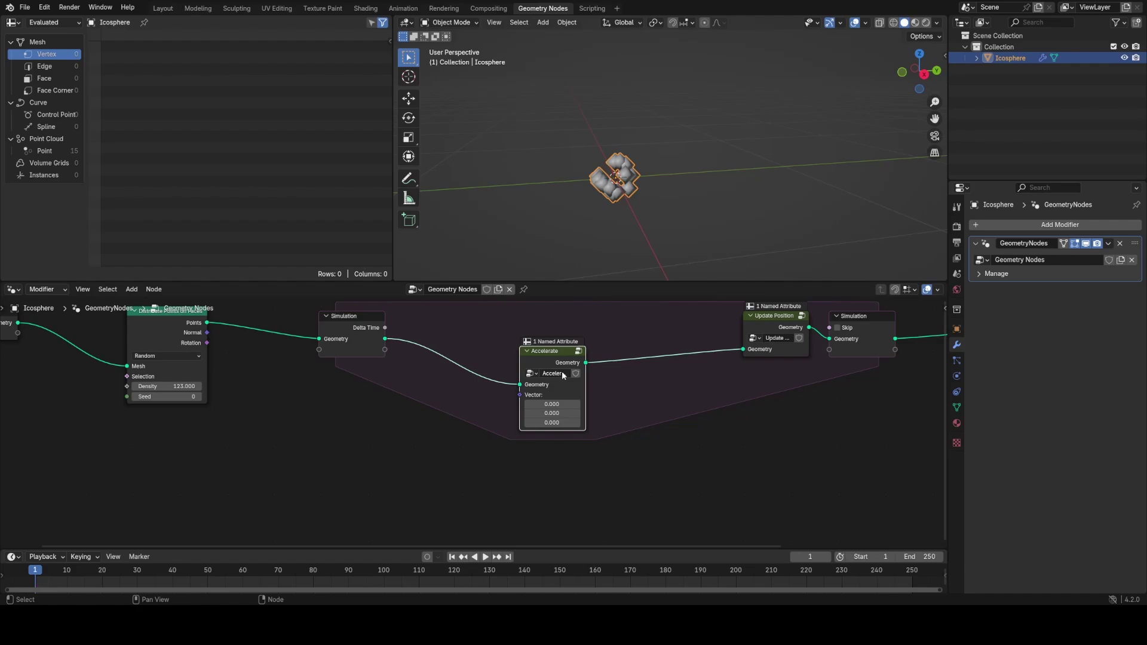
{"action": "left_click_drag", "start_coordinate": [585, 394], "coordinate": [628, 394]}
{"action": "left_click_drag", "start_coordinate": [592, 351], "coordinate": [661, 335]}
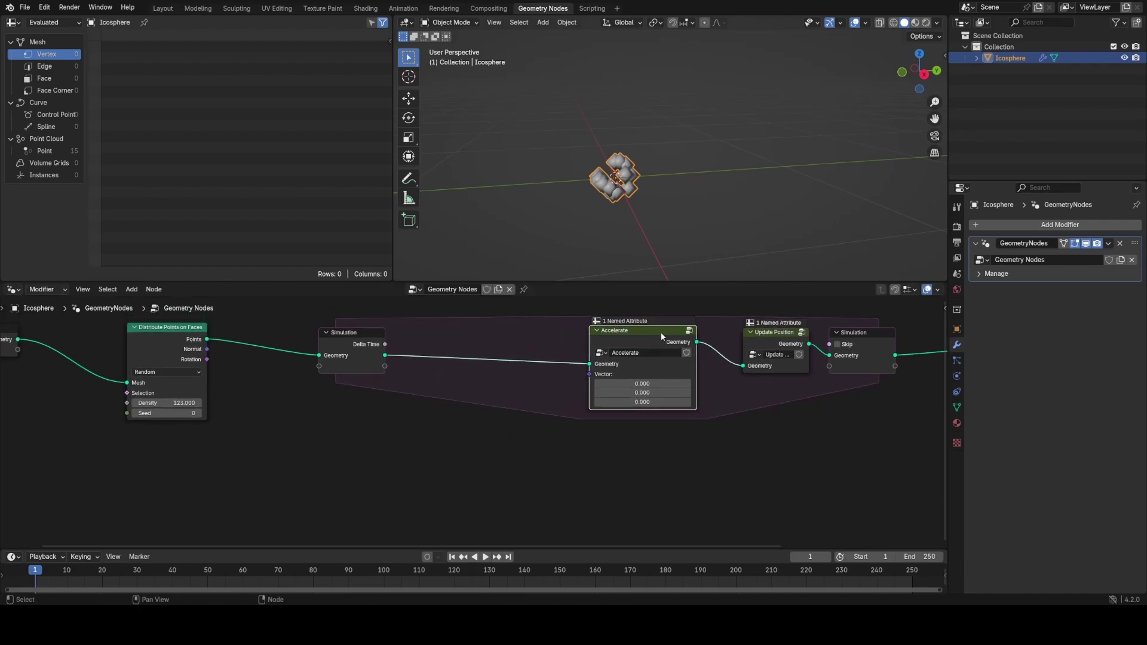
Step: Try a Z value of 0.1 on the Accelerate group's Vector and play the simulation
{"action": "left_click", "coordinate": [689, 407]}
{"action": "key", "text": "space"}
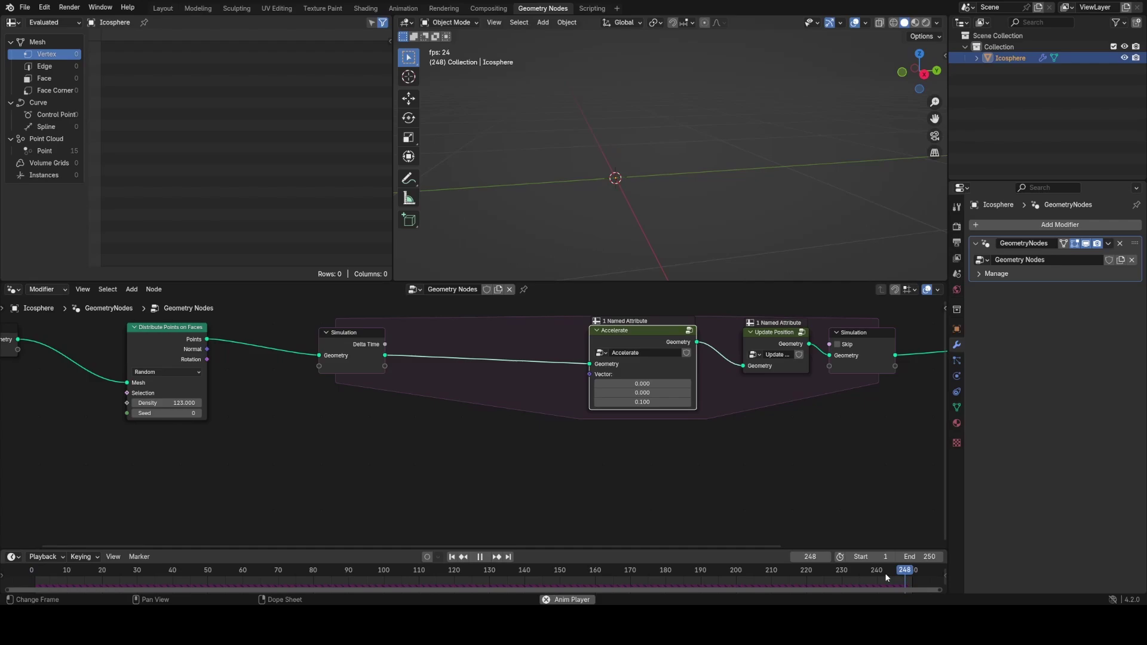
{"action": "key", "text": "space"}
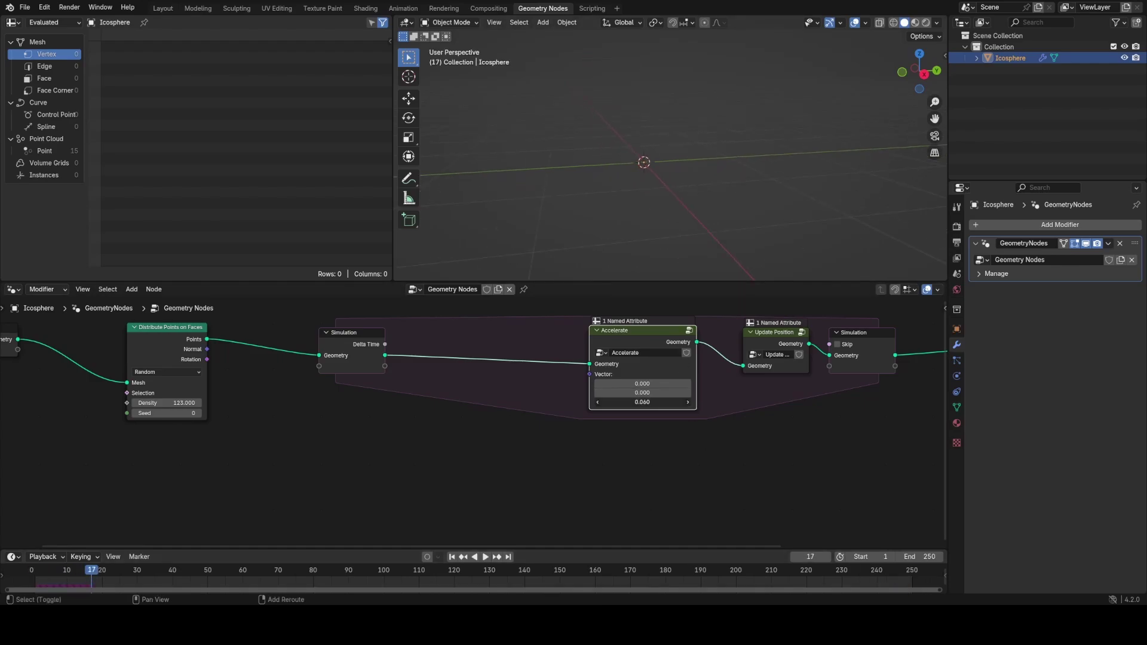
Step: Set the Accelerate group's Z vector value to 0.010 and replay the simulation with the end frame at 100
{"action": "left_click_drag", "start_coordinate": [642, 402], "coordinate": [619, 402]}
{"action": "left_click", "coordinate": [884, 572]}
{"action": "key", "text": "space"}
{"action": "middle_click_drag", "start_coordinate": [698, 274], "coordinate": [683, 182]}
{"action": "key", "text": "shift+Left"}
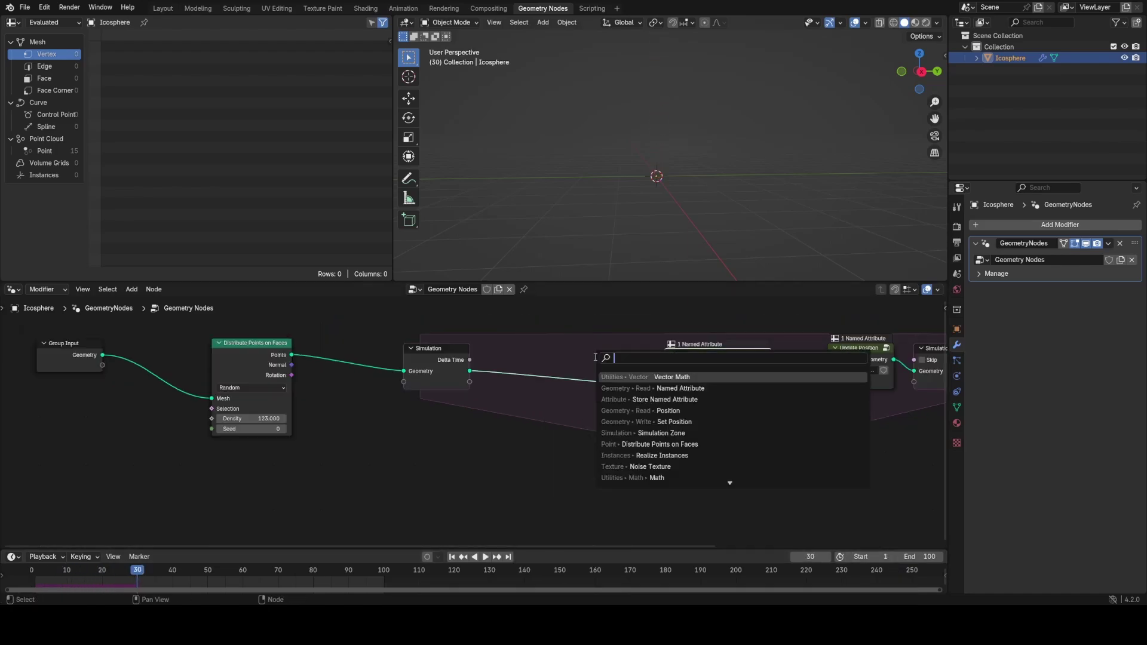
Step: Insert a Join Geometry node after the simulation input and connect the Distribute Points on Faces Points output to it
{"action": "type", "text": "join"}
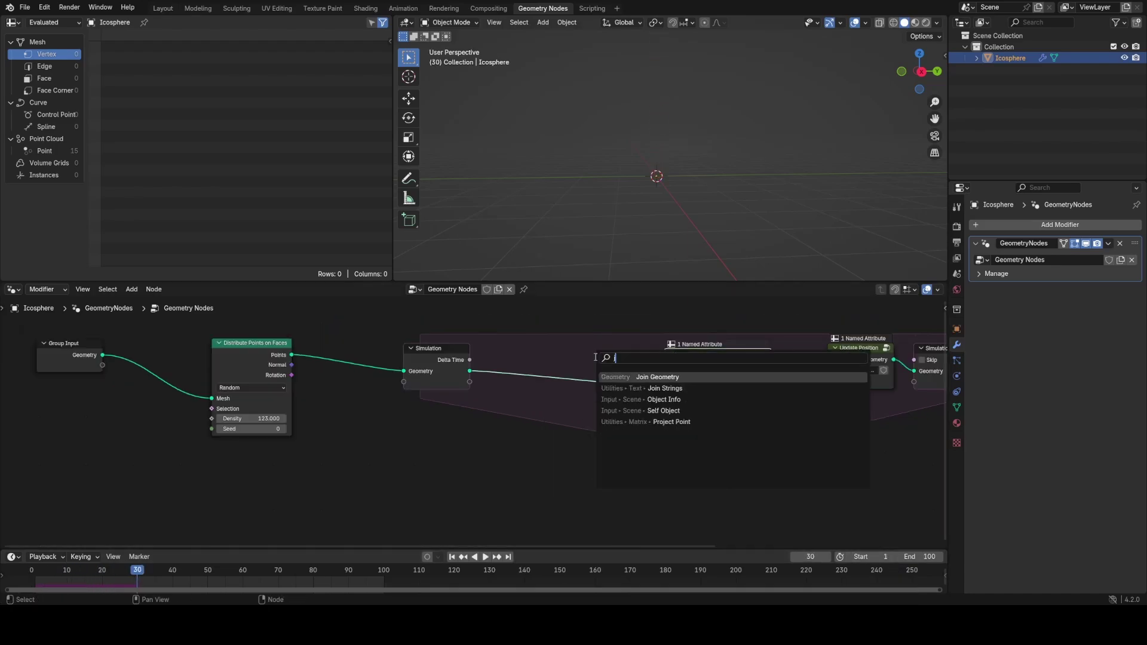
{"action": "key", "text": "Return"}
{"action": "left_click", "coordinate": [525, 358]}
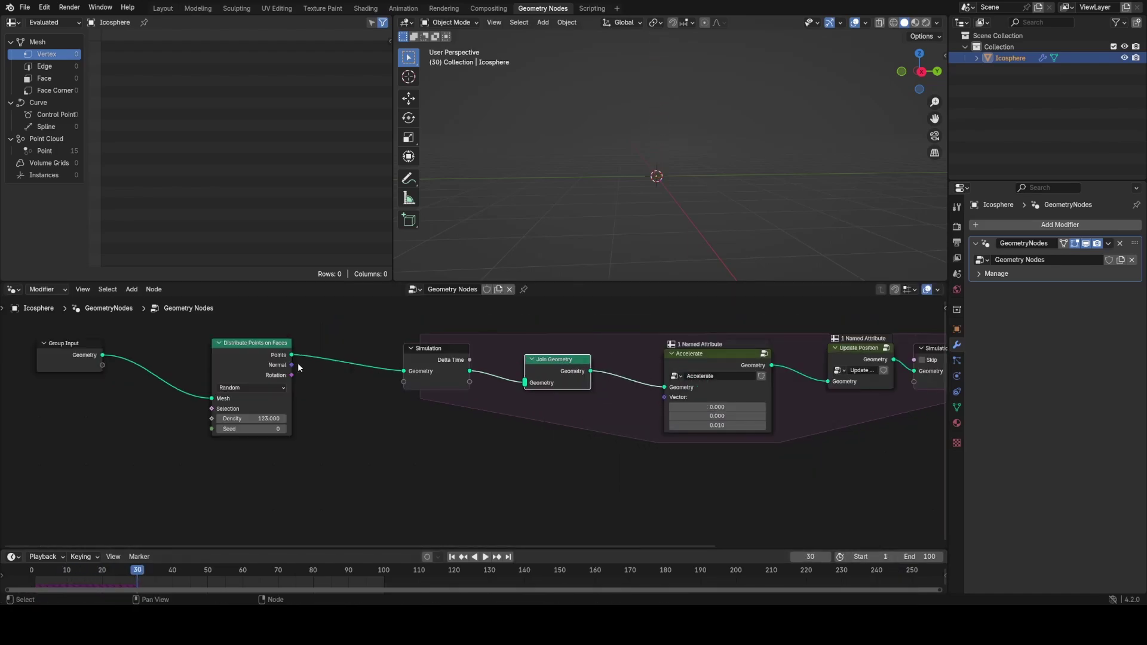
{"action": "left_click_drag", "start_coordinate": [291, 355], "coordinate": [525, 383]}
Step: Route the Points link around the underside of the simulation input with reroutes, and play the continuous emission
{"action": "right_click_drag", "start_coordinate": [373, 361], "coordinate": [370, 396], "text": "shift"}
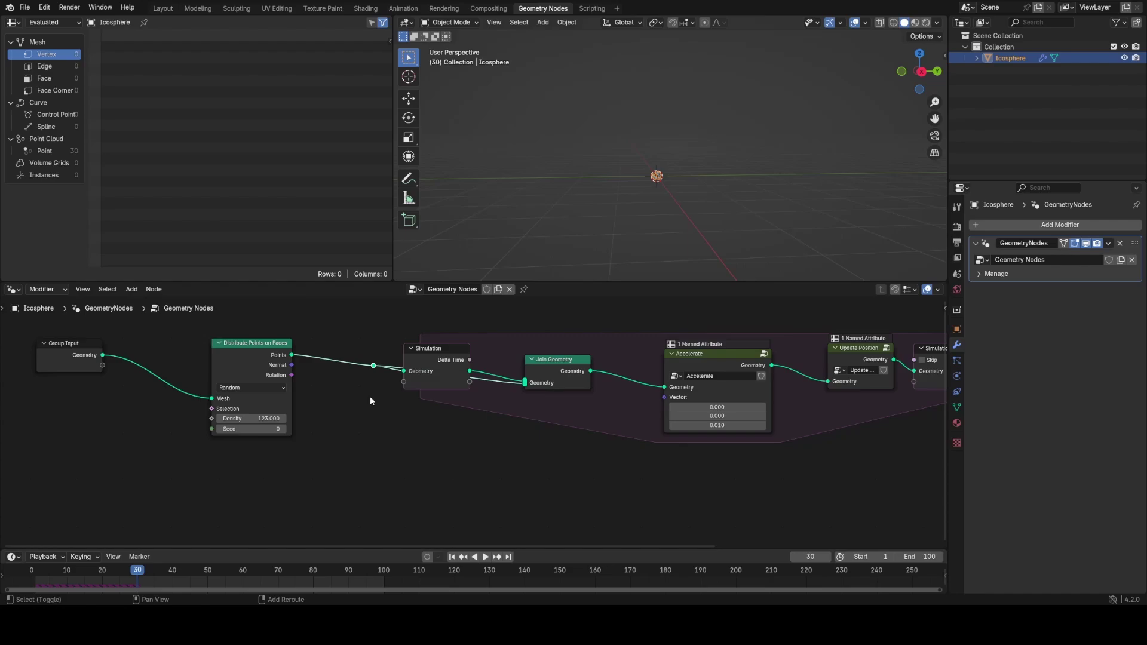
{"action": "key", "text": "g"}
{"action": "left_click", "coordinate": [389, 421]}
{"action": "key", "text": "g"}
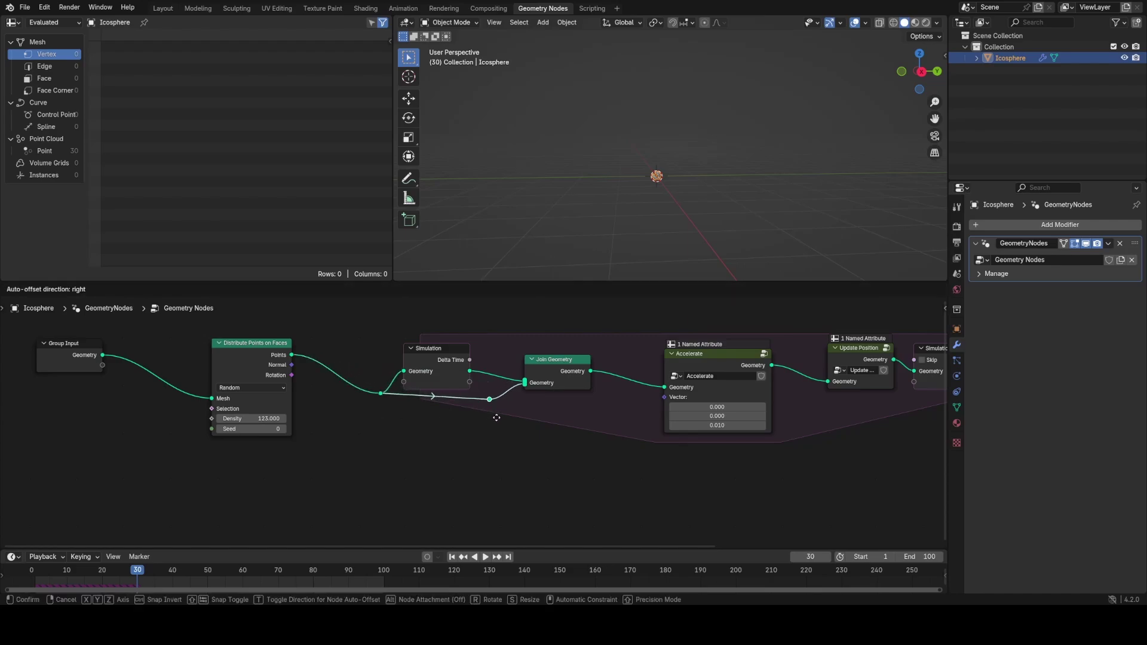
{"action": "left_click", "coordinate": [497, 419]}
{"action": "left_click_drag", "start_coordinate": [380, 398], "coordinate": [383, 403]}
{"action": "key", "text": "space"}
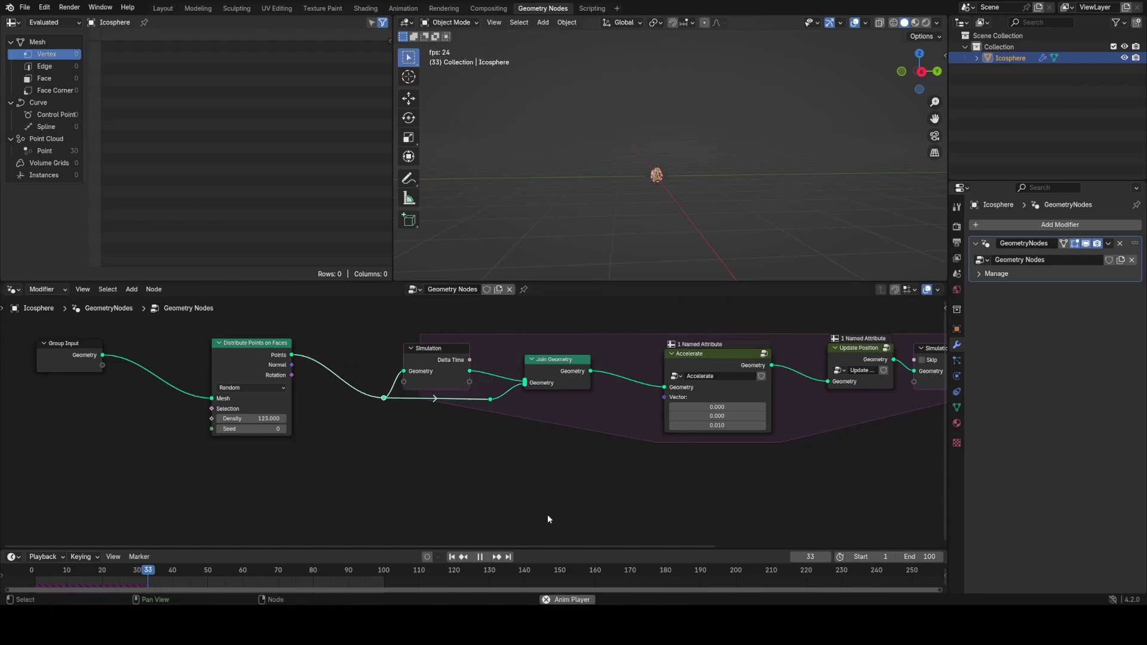
{"action": "scroll", "coordinate": [693, 178], "scroll_direction": "up", "scroll_amount": 3}
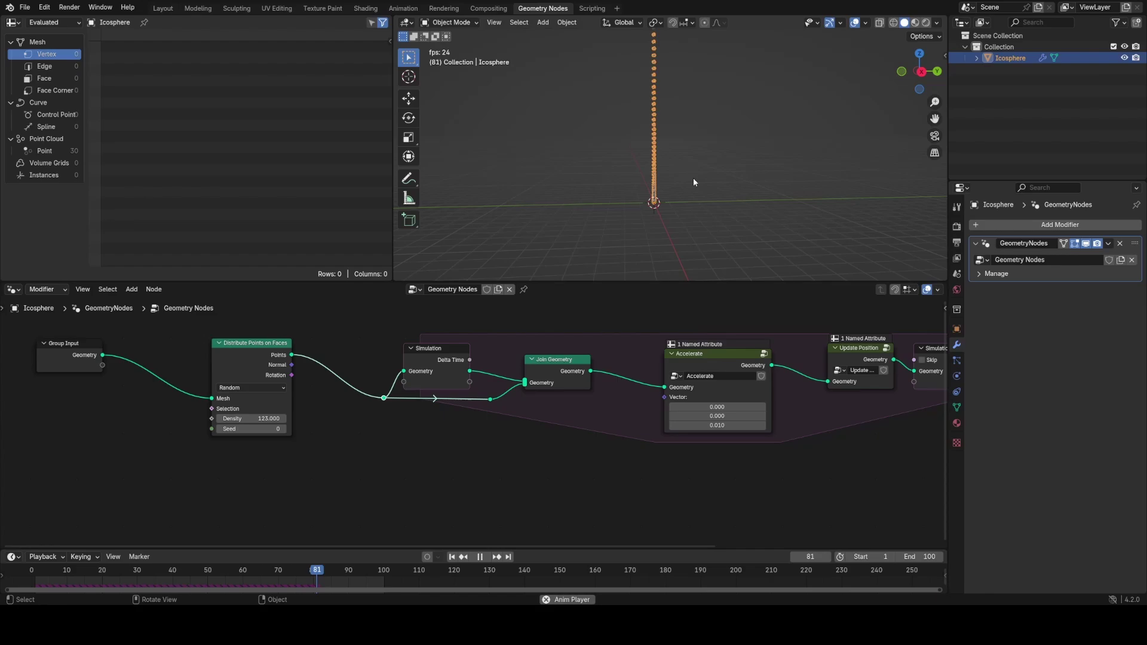
Step: Duplicate the Accelerate group and insert the copy between Distribute Points on Faces and the reroute, making room for it
{"action": "key", "text": "shift+d"}
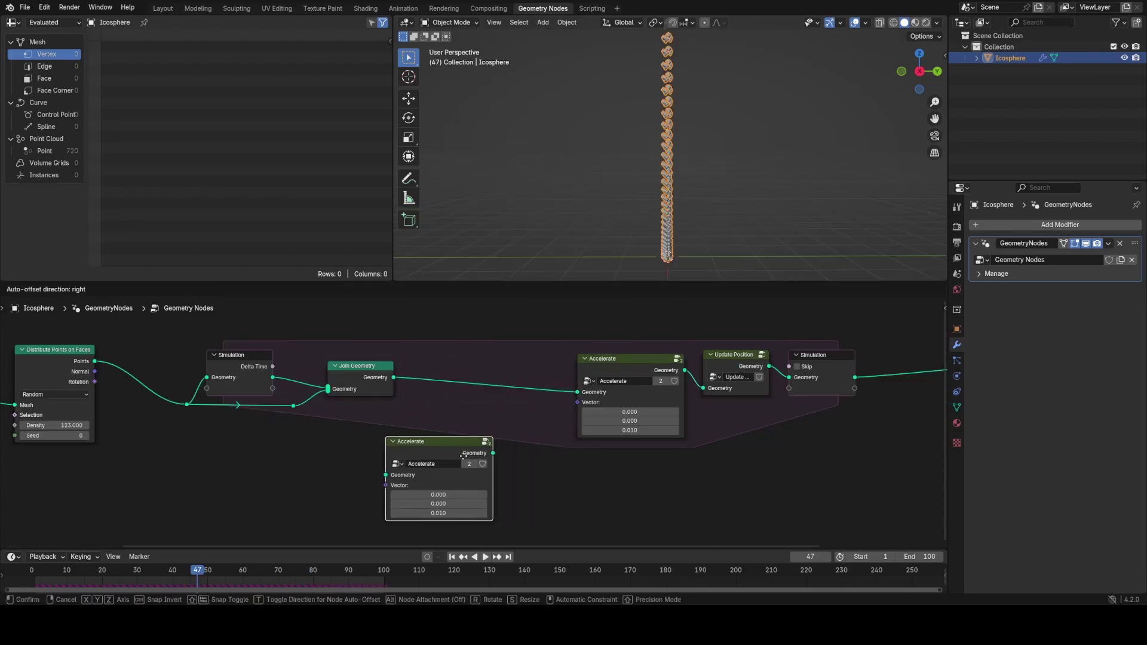
{"action": "left_click", "coordinate": [301, 466]}
{"action": "middle_click_drag", "start_coordinate": [301, 467], "coordinate": [551, 452]}
{"action": "left_click_drag", "start_coordinate": [281, 343], "coordinate": [214, 344]}
{"action": "left_click", "coordinate": [121, 333], "text": "shift"}
{"action": "left_click_drag", "start_coordinate": [121, 334], "coordinate": [44, 344]}
{"action": "left_click_drag", "start_coordinate": [525, 436], "coordinate": [317, 365]}
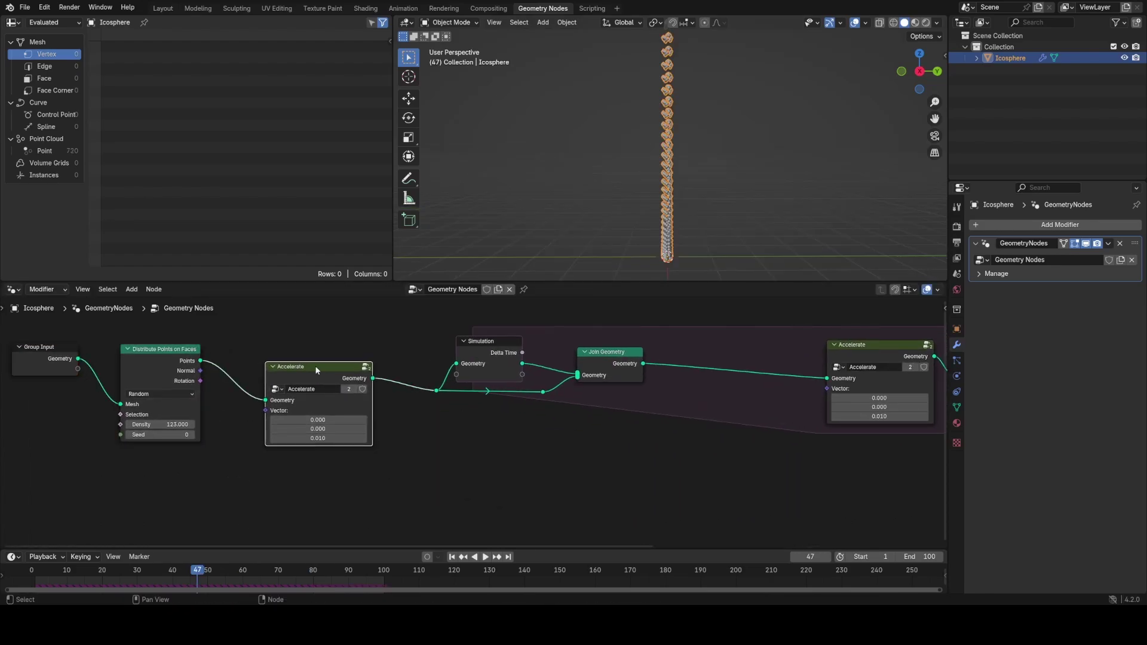
Step: Try a Z value of 1 on the first Accelerate group's Vector and play the simulation
{"action": "left_click", "coordinate": [339, 436]}
{"action": "type", "text": "1"}
{"action": "key", "text": "Return"}
{"action": "key", "text": "space"}
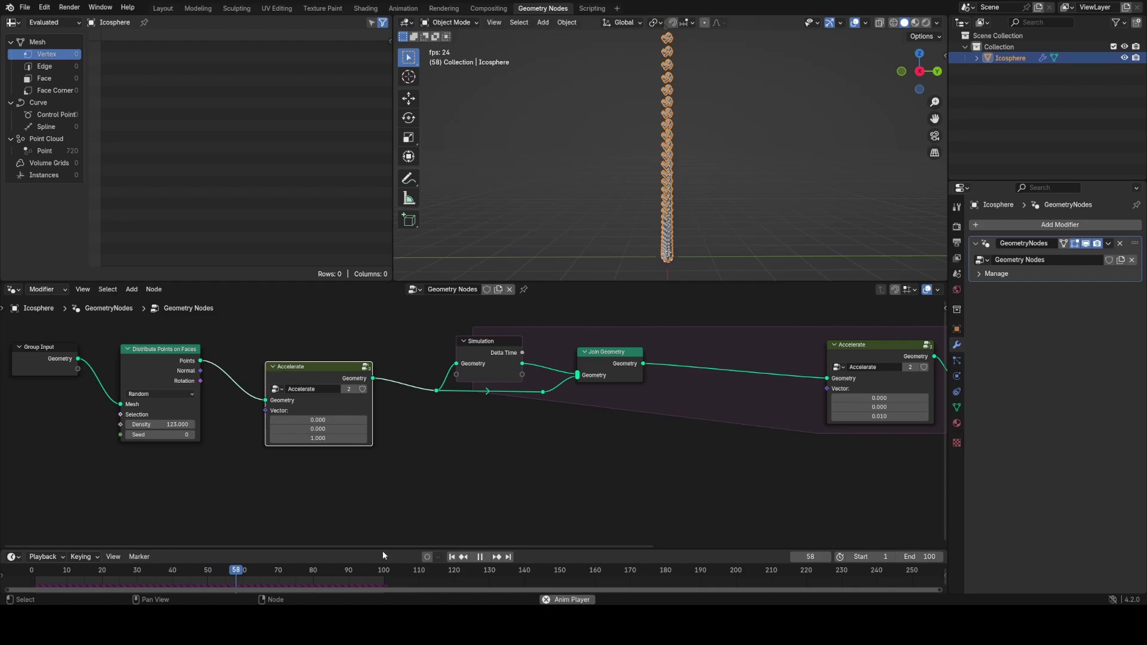
{"action": "key", "text": "space"}
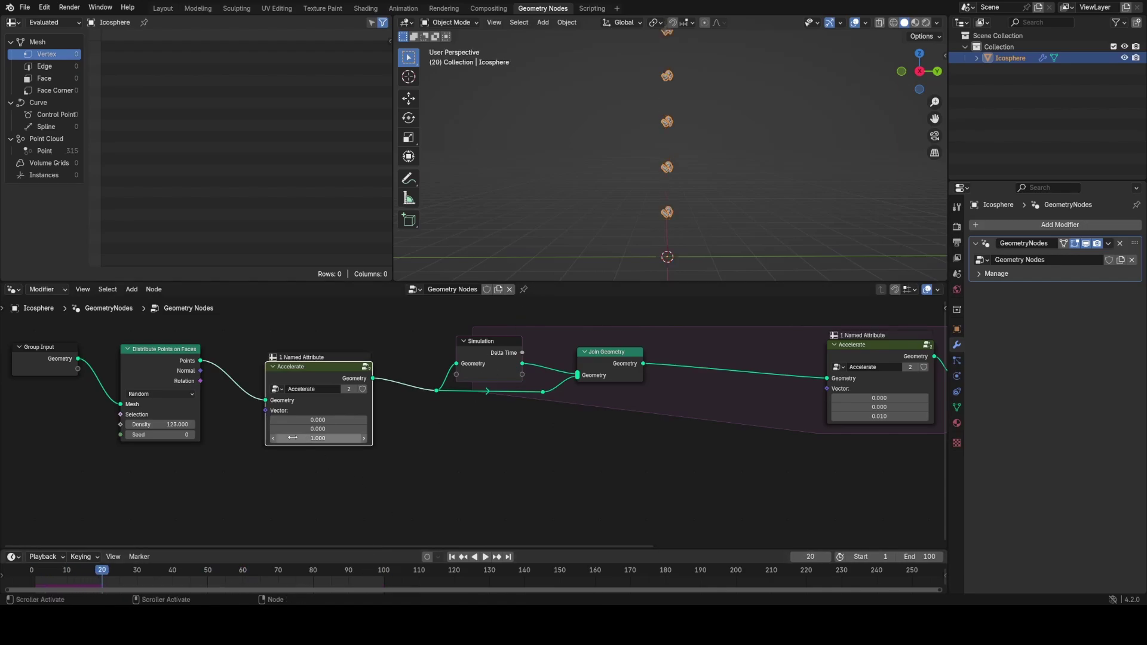
Step: Set the first Accelerate group's Z vector value to 0.1 and replay the simulation
{"action": "left_click", "coordinate": [300, 439]}
{"action": "type", "text": ".1"}
{"action": "key", "text": "Return"}
{"action": "key", "text": "space"}
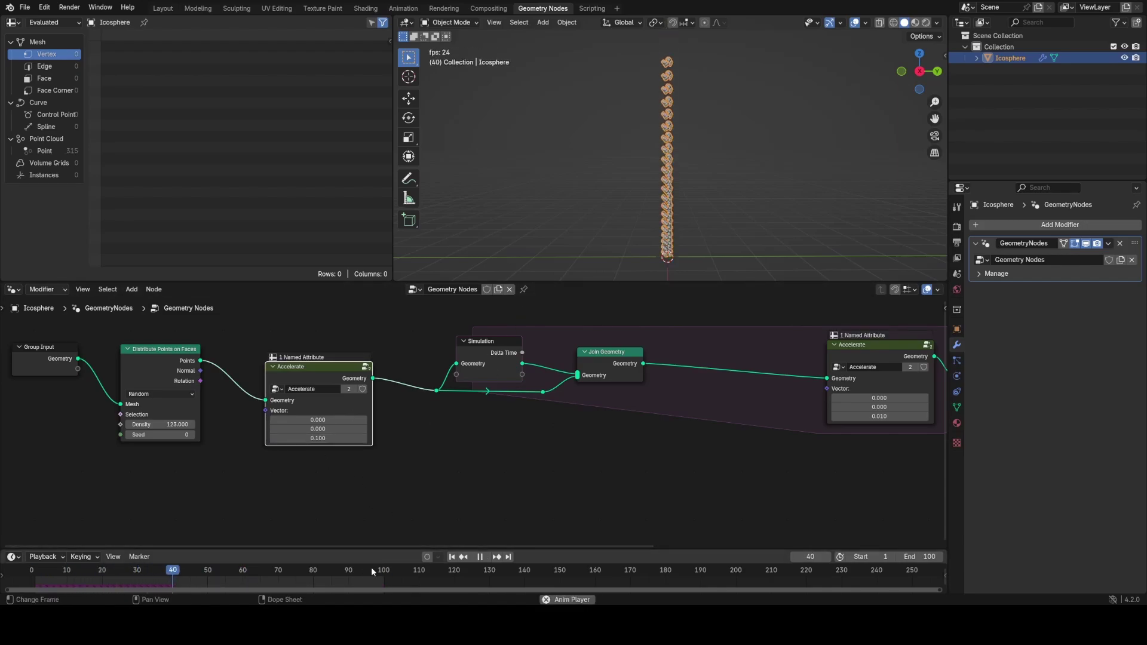
{"action": "key", "text": "space"}
Step: Duplicate the first Accelerate group and insert the copy between it and the reroute before the simulation zone
{"action": "middle_click_drag", "start_coordinate": [862, 421], "coordinate": [748, 423]}
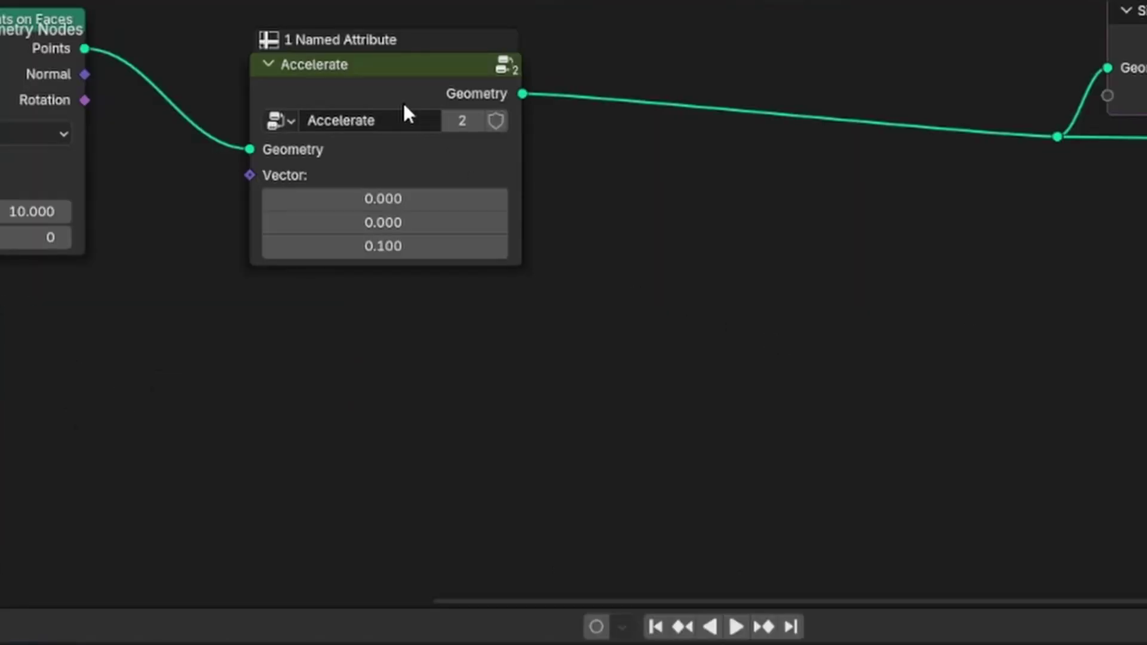
{"action": "left_click", "coordinate": [345, 335]}
{"action": "key", "text": "shift+d"}
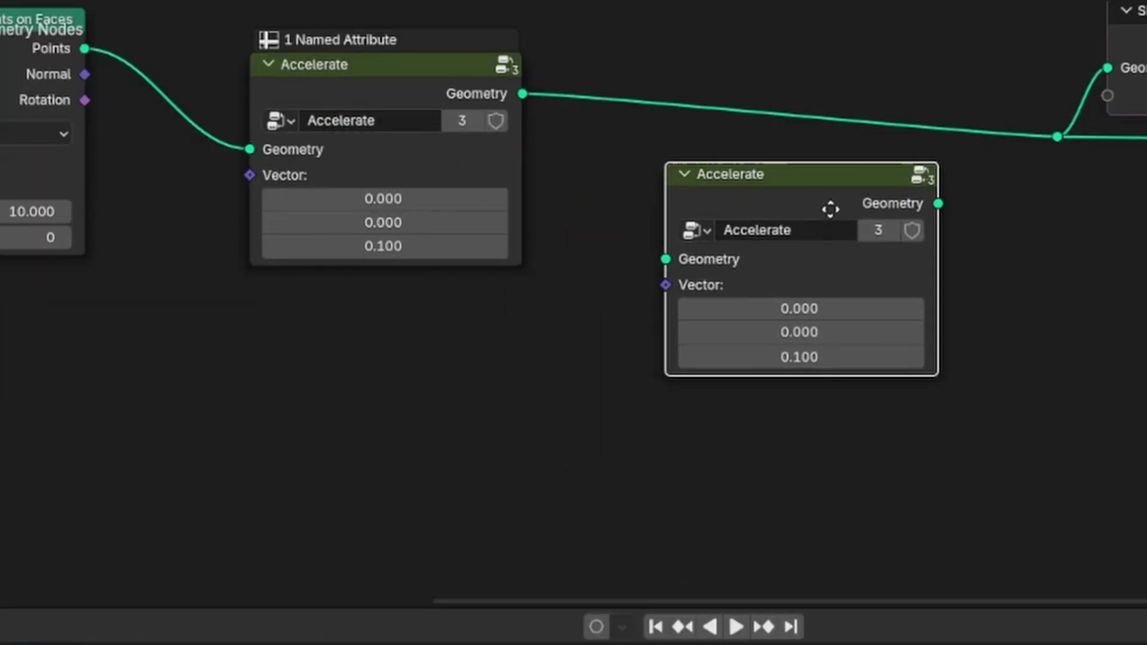
{"action": "left_click", "coordinate": [818, 97]}
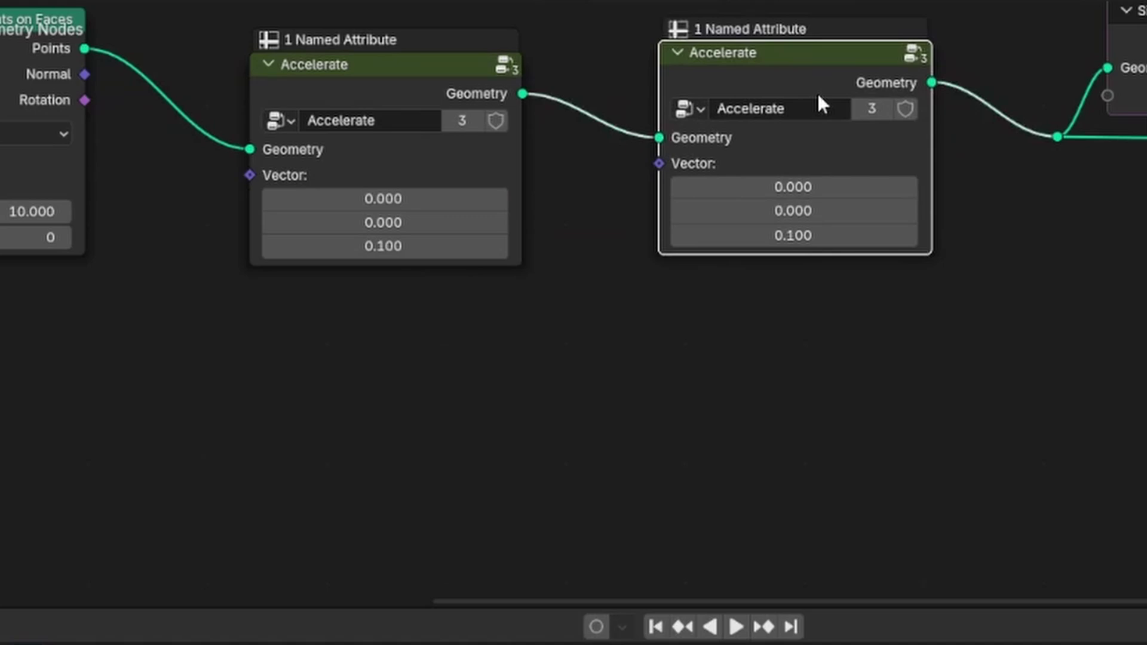
Step: Add a Noise Texture with Normalize off and connect its Color output to the second Accelerate group's Vector input
{"action": "key", "text": "shift+a"}
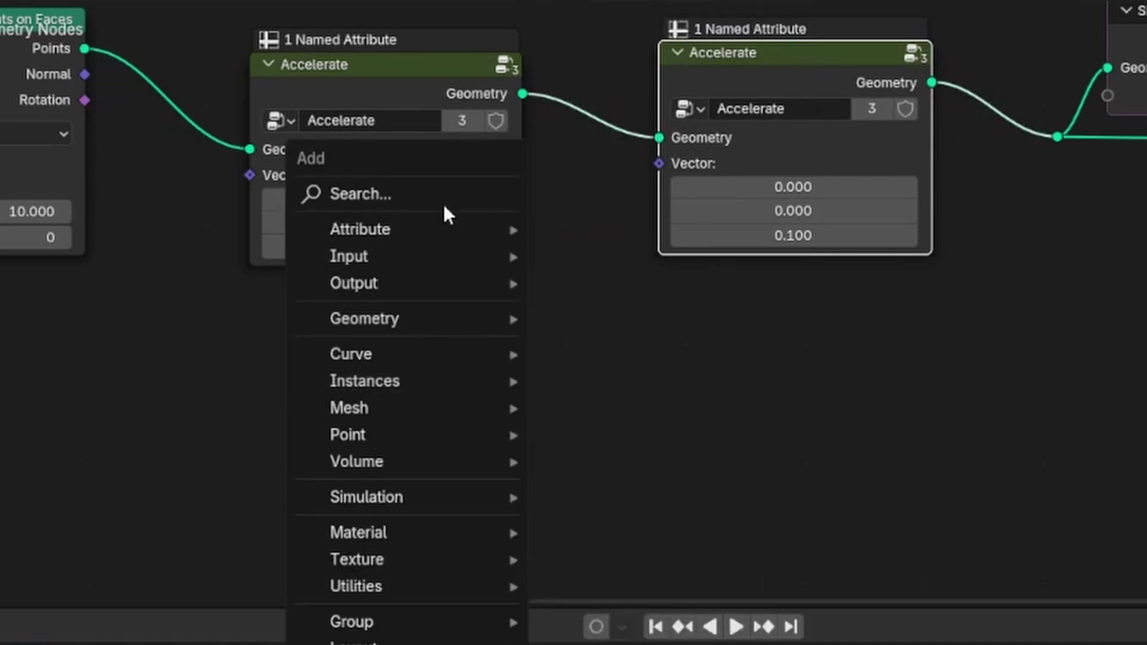
{"action": "left_click", "coordinate": [443, 204]}
{"action": "type", "text": "noi"}
{"action": "key", "text": "Return"}
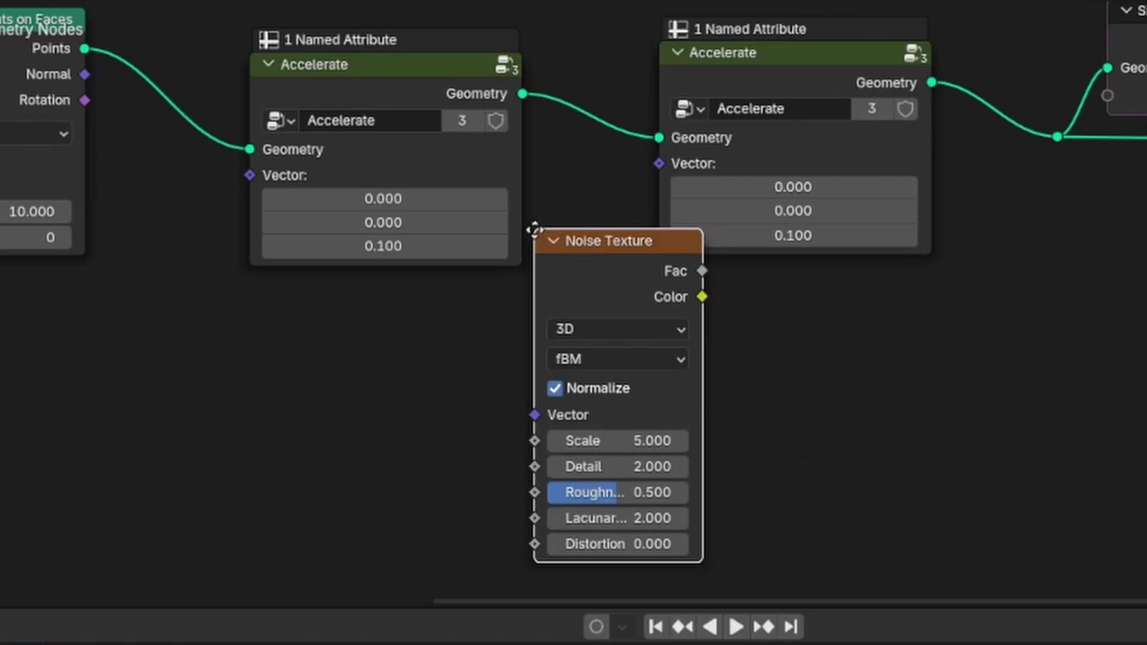
{"action": "left_click", "coordinate": [332, 304]}
{"action": "left_click_drag", "start_coordinate": [636, 295], "coordinate": [677, 172]}
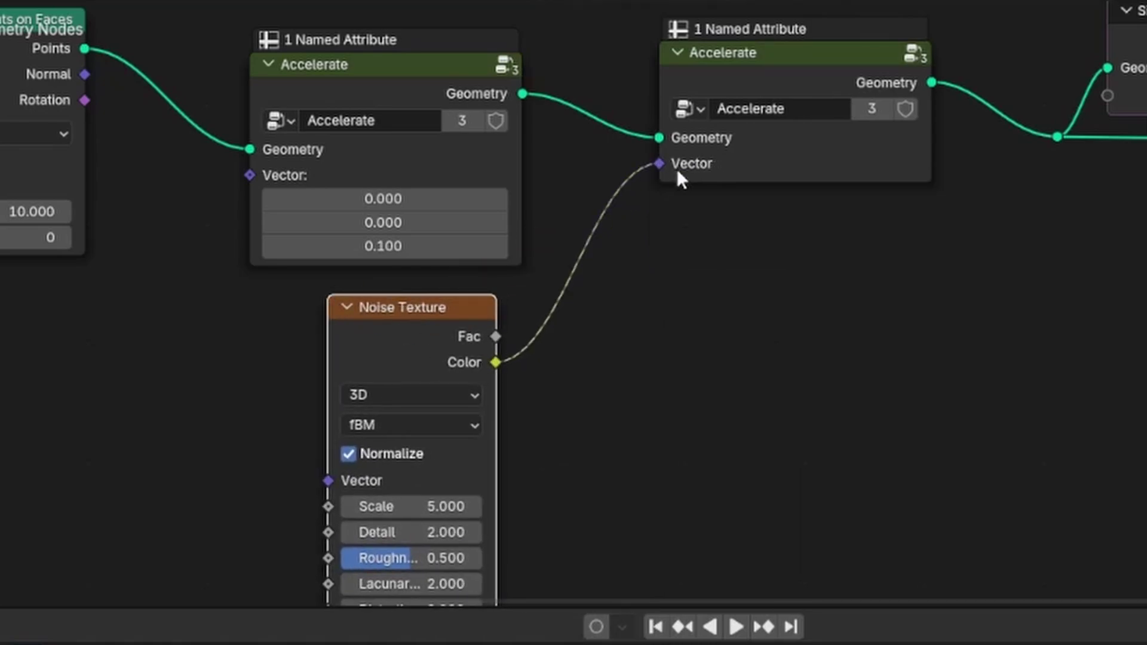
{"action": "left_click_drag", "start_coordinate": [410, 349], "coordinate": [385, 360]}
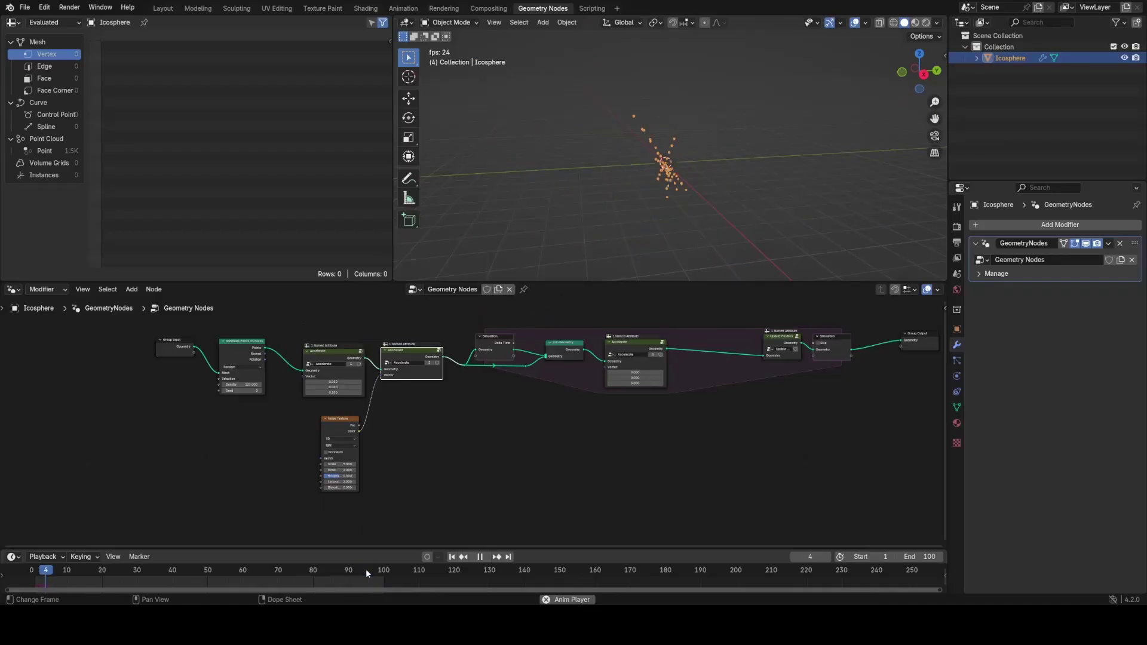
Step: Replay the simulation and examine how the particles spread with the noise-driven velocity
{"action": "key", "text": "space"}
{"action": "middle_click_drag", "start_coordinate": [638, 205], "coordinate": [620, 199]}
{"action": "key", "text": "space"}
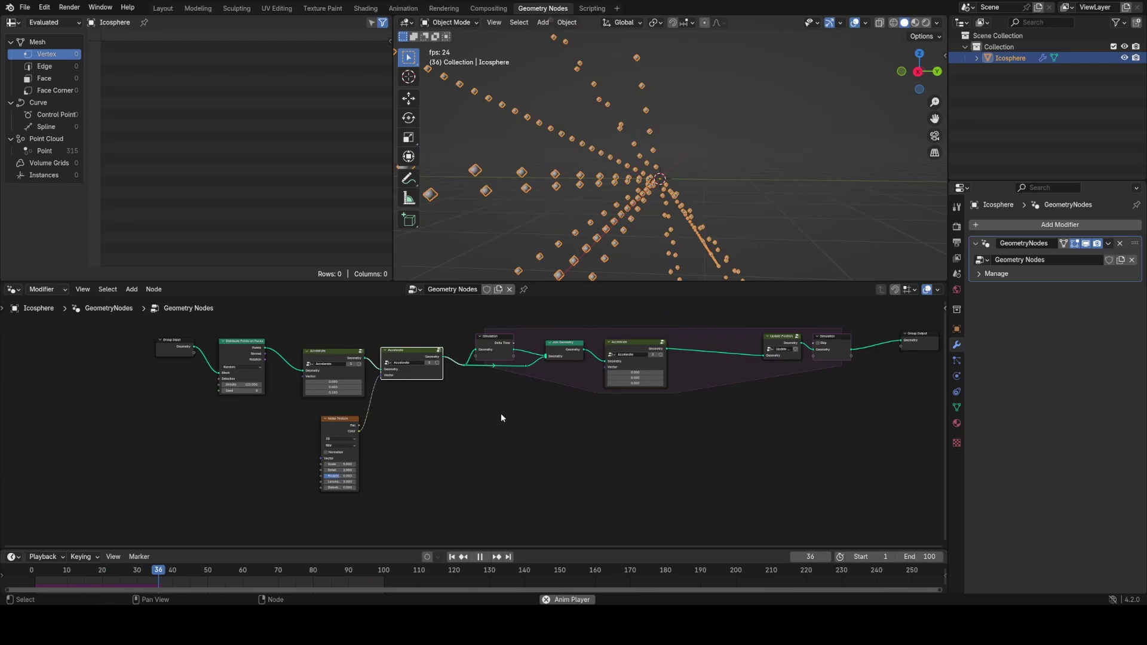
Step: Try a Scale of 1 on the Noise Texture, raise it to about 35.1 and stop playback
{"action": "scroll", "coordinate": [420, 459], "scroll_direction": "up", "scroll_amount": 2}
{"action": "left_click", "coordinate": [302, 478]}
{"action": "type", "text": "1"}
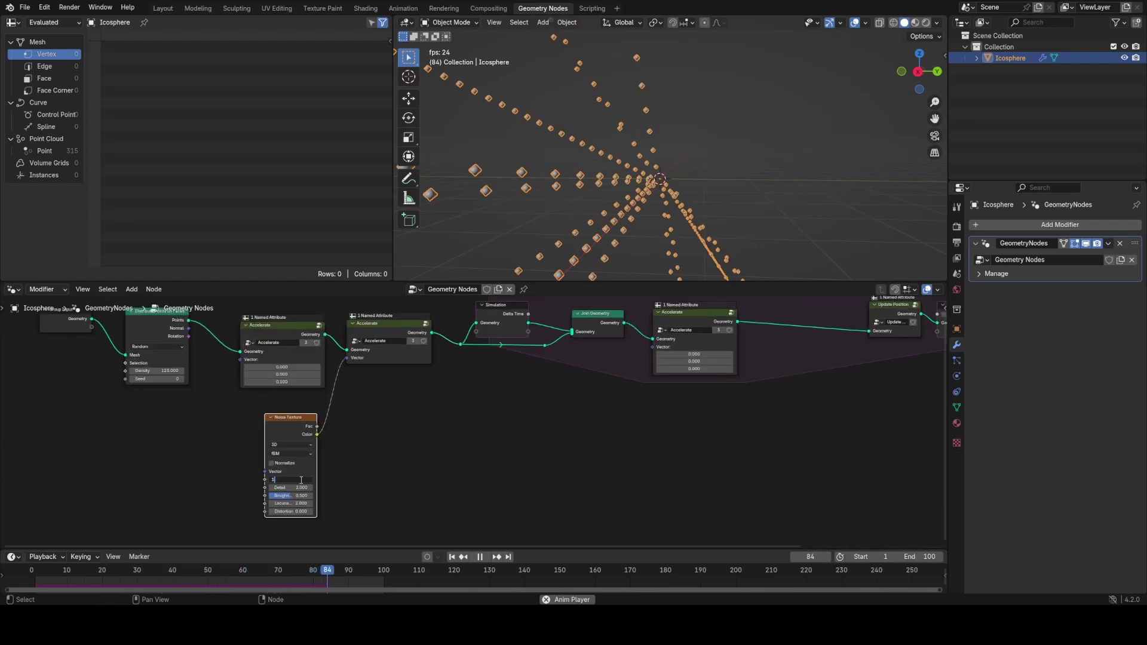
{"action": "key", "text": "Return"}
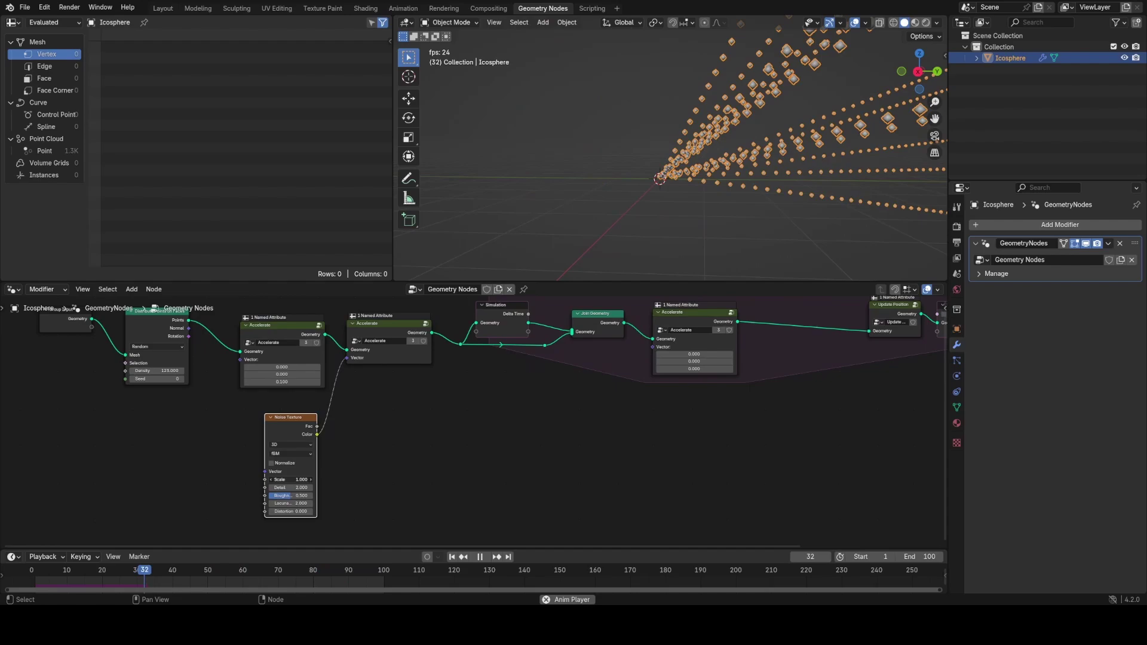
{"action": "left_click_drag", "start_coordinate": [291, 480], "coordinate": [406, 479]}
{"action": "key", "text": "space"}
Step: Make the Noise Texture 4D, drive its W input with a Scene Time node's Seconds output, and replay the simulation
{"action": "middle_click_drag", "start_coordinate": [376, 433], "coordinate": [542, 432]}
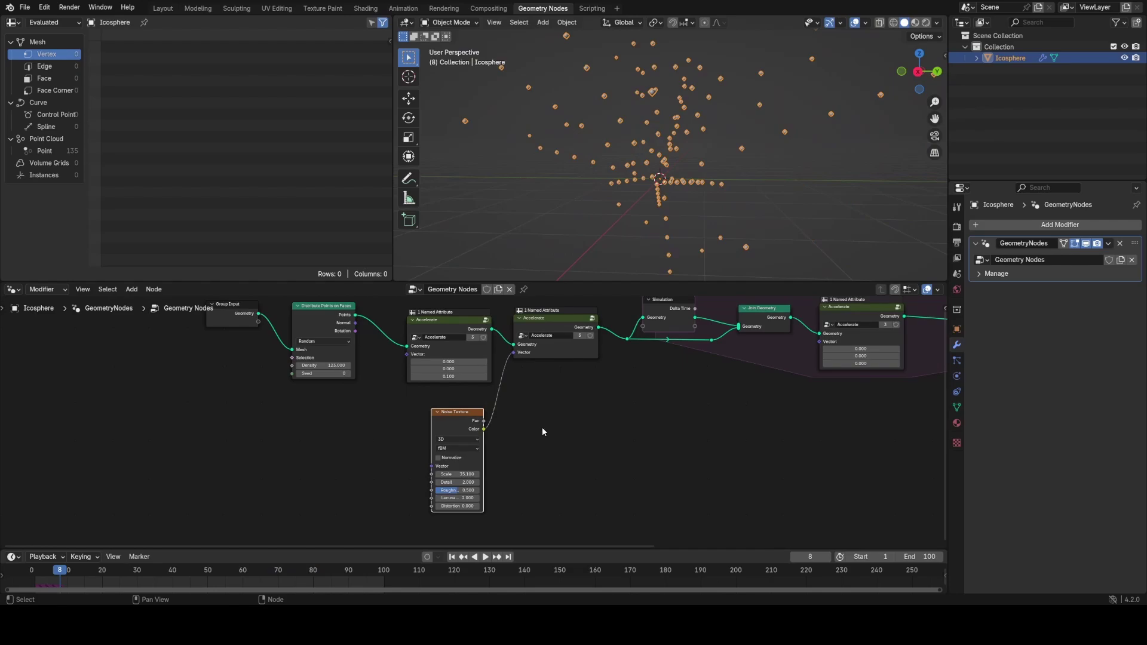
{"action": "scroll", "coordinate": [459, 440], "scroll_direction": "up", "scroll_amount": 1}
{"action": "left_click", "coordinate": [447, 440]}
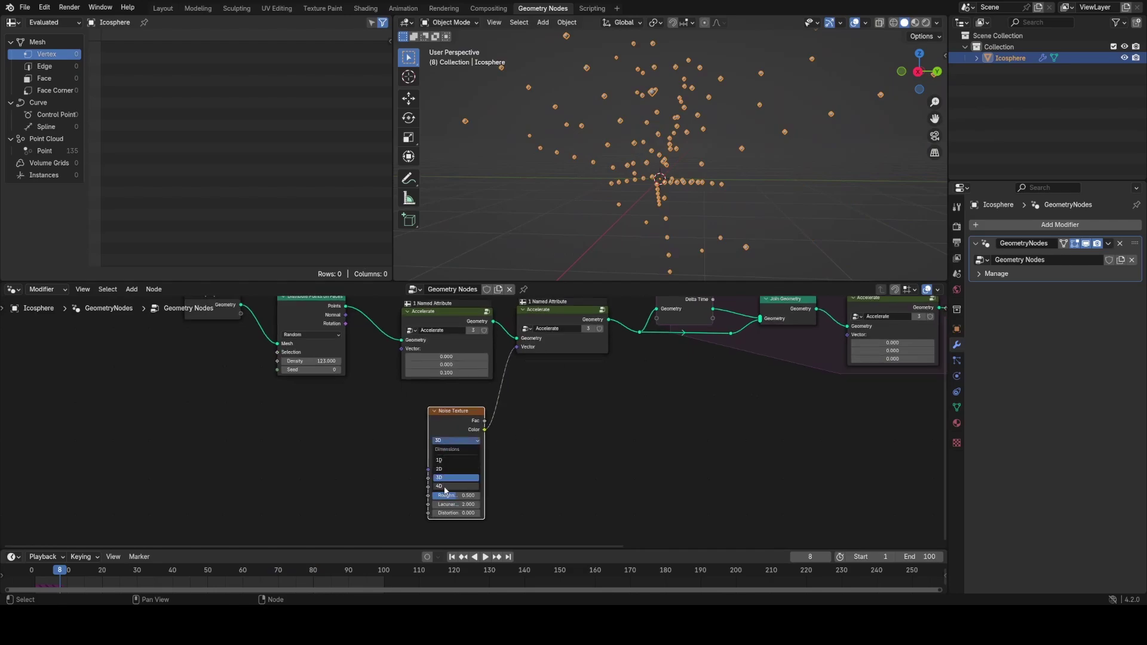
{"action": "left_click", "coordinate": [444, 487]}
{"action": "left_click_drag", "start_coordinate": [429, 478], "coordinate": [350, 464]}
{"action": "type", "text": "sec"}
{"action": "left_click", "coordinate": [300, 483]}
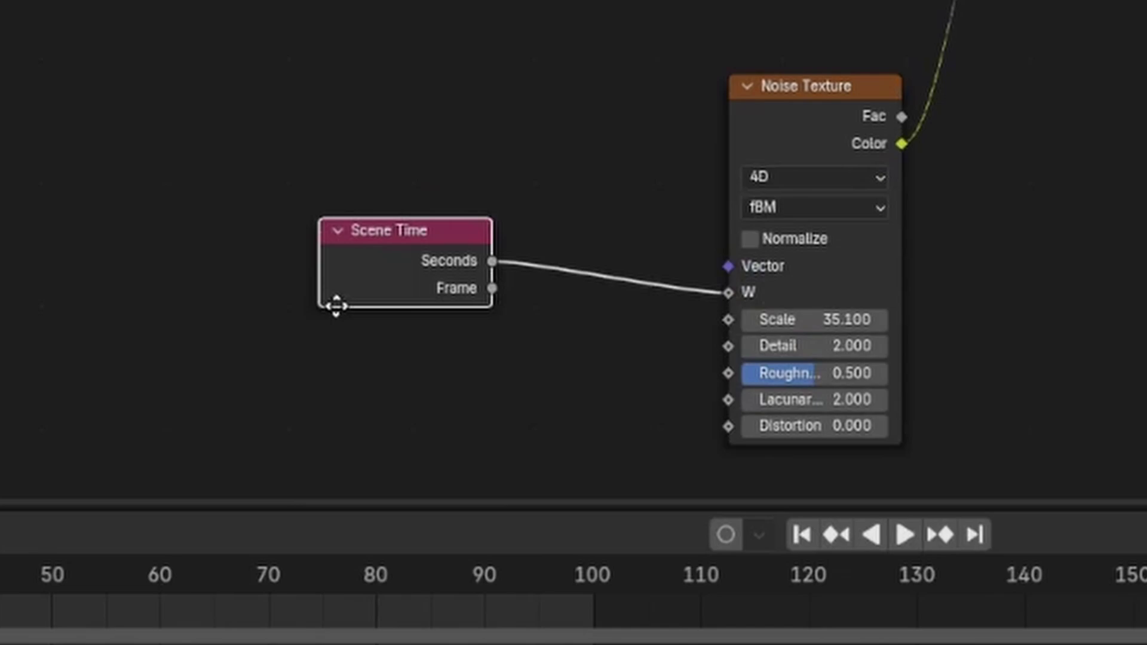
{"action": "left_click", "coordinate": [484, 239]}
{"action": "key", "text": "space"}
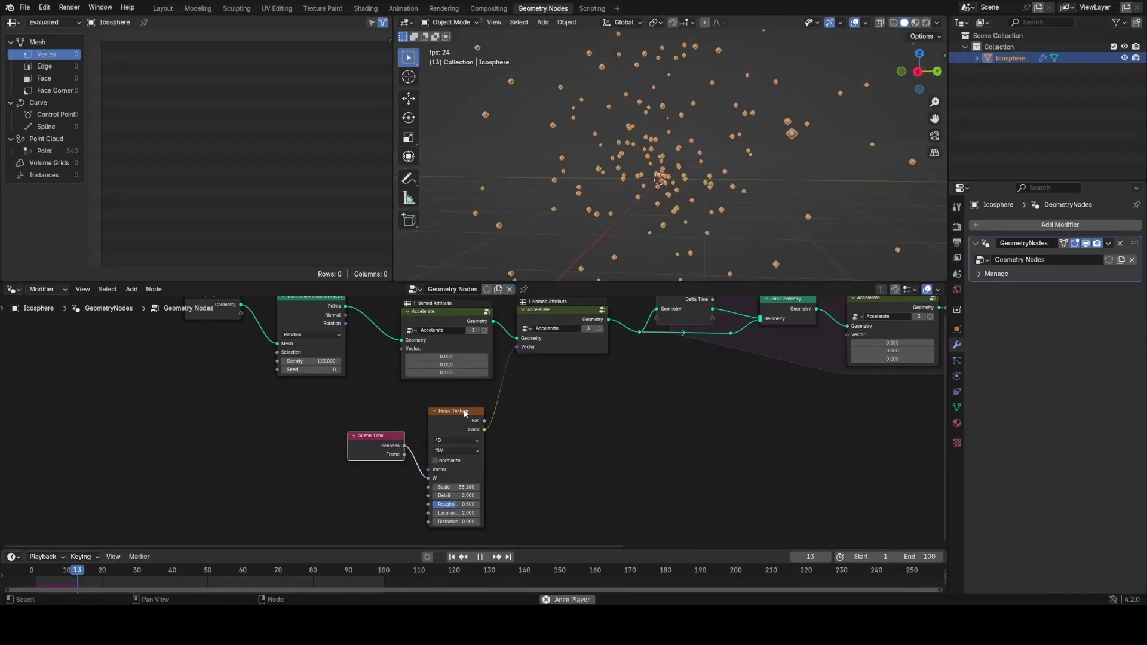
{"action": "middle_click_drag", "start_coordinate": [558, 154], "coordinate": [720, 165]}
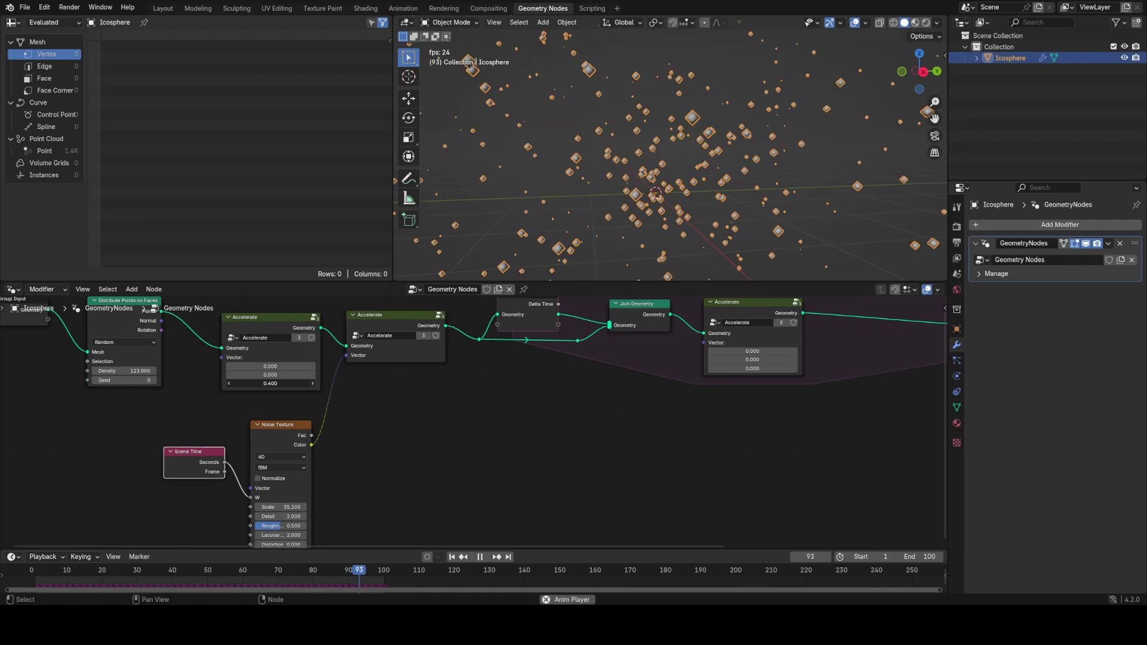
Step: Try a Z value of 0.6 on the first Accelerate group's vector and return it to 0.1
{"action": "left_click", "coordinate": [312, 383]}
{"action": "left_click", "coordinate": [312, 384]}
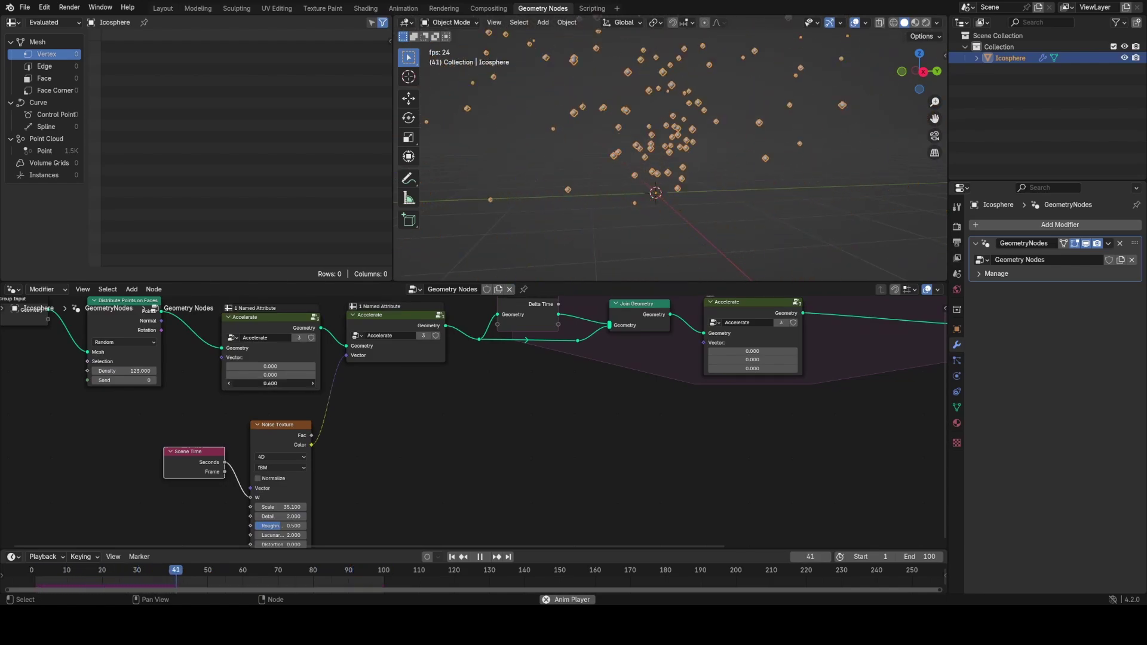
{"action": "left_click", "coordinate": [229, 384]}
{"action": "left_click", "coordinate": [229, 383]}
{"action": "left_click", "coordinate": [229, 383]}
{"action": "left_click", "coordinate": [229, 384]}
{"action": "left_click", "coordinate": [229, 384]}
Step: Shift the noise nodes aside and insert a Vector Math node set to Scale 0.1 between Noise Texture and the second Accelerate group
{"action": "left_click_drag", "start_coordinate": [203, 409], "coordinate": [313, 477]}
{"action": "key", "text": "g"}
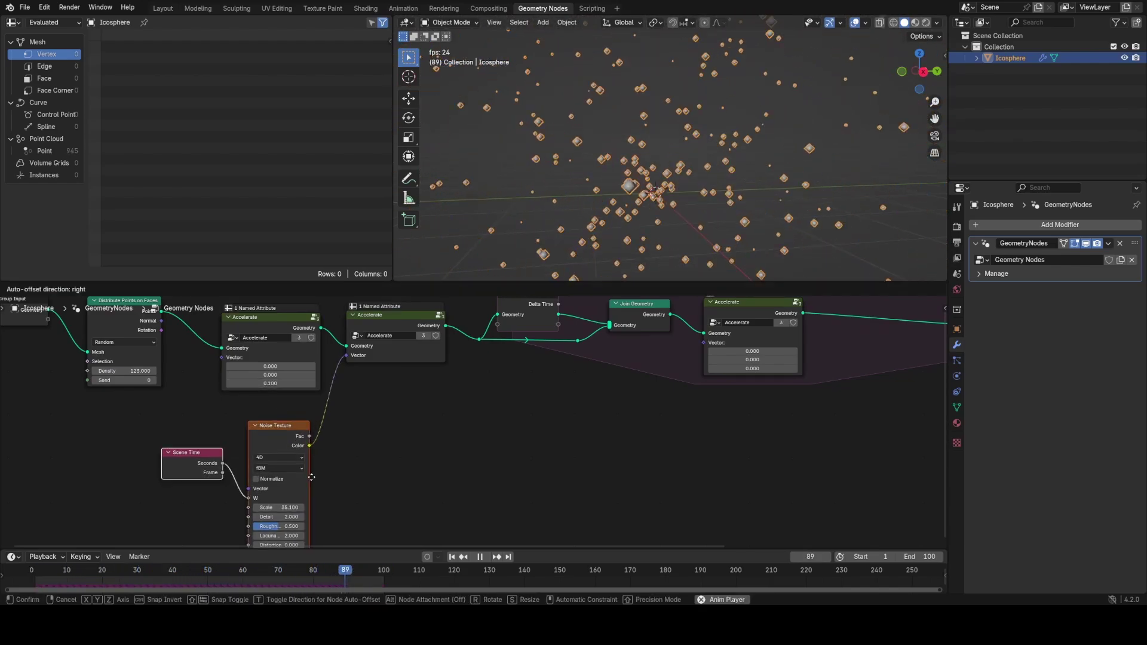
{"action": "left_click", "coordinate": [260, 486]}
{"action": "key", "text": "shift+a"}
{"action": "type", "text": "vec"}
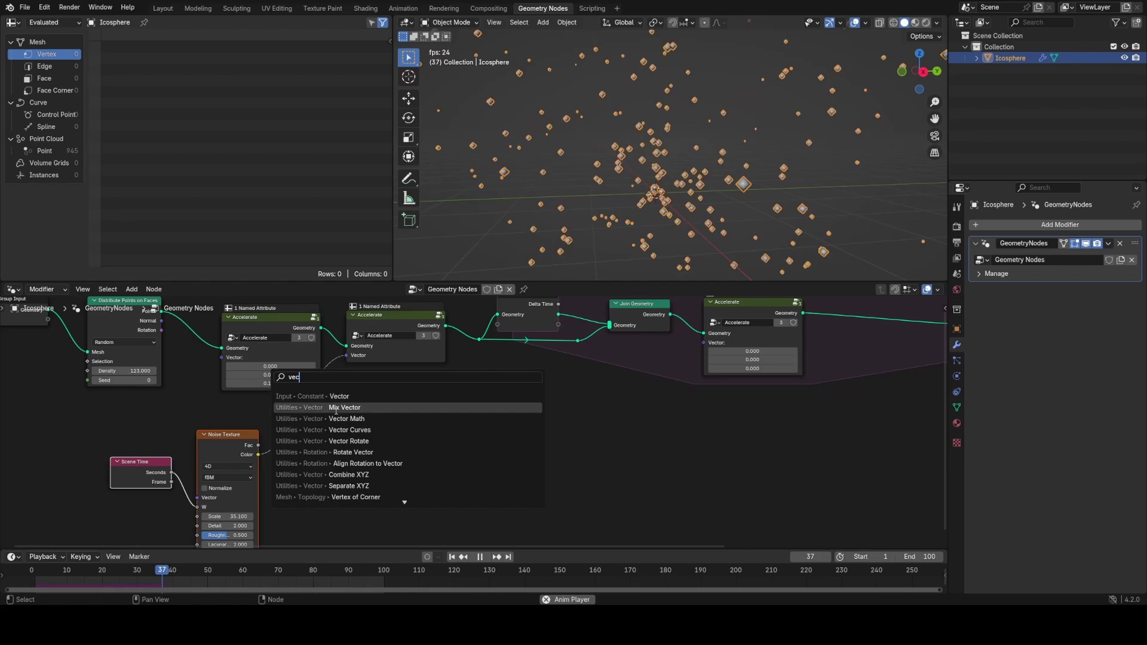
{"action": "left_click", "coordinate": [347, 418]}
{"action": "left_click", "coordinate": [302, 432]}
{"action": "left_click", "coordinate": [313, 443]}
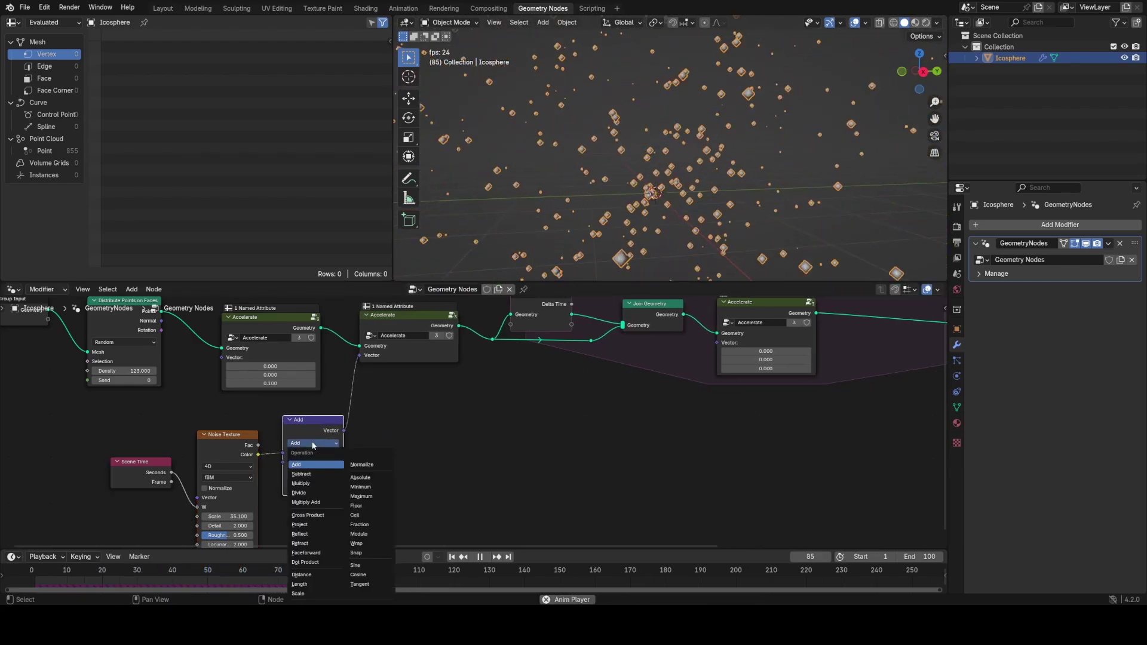
{"action": "left_click", "coordinate": [299, 593]}
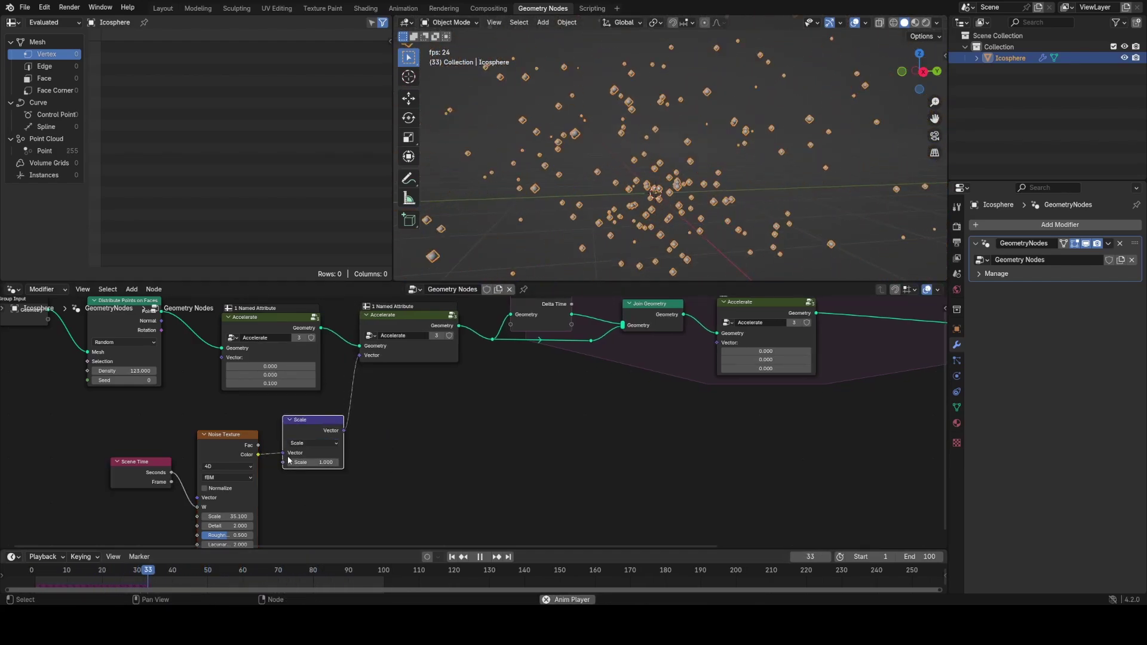
{"action": "left_click", "coordinate": [291, 462]}
{"action": "type", "text": "0.1"}
{"action": "key", "text": "Return"}
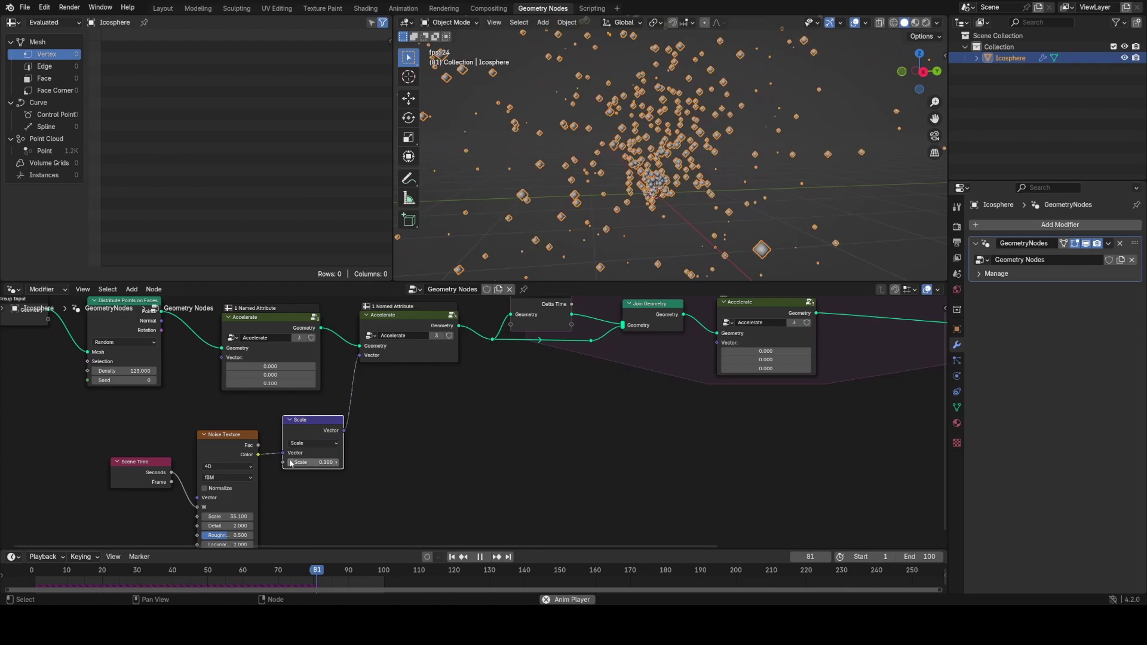
Step: Examine the particle stream at the emitter and save the file
{"action": "middle_click_drag", "start_coordinate": [693, 167], "coordinate": [668, 154]}
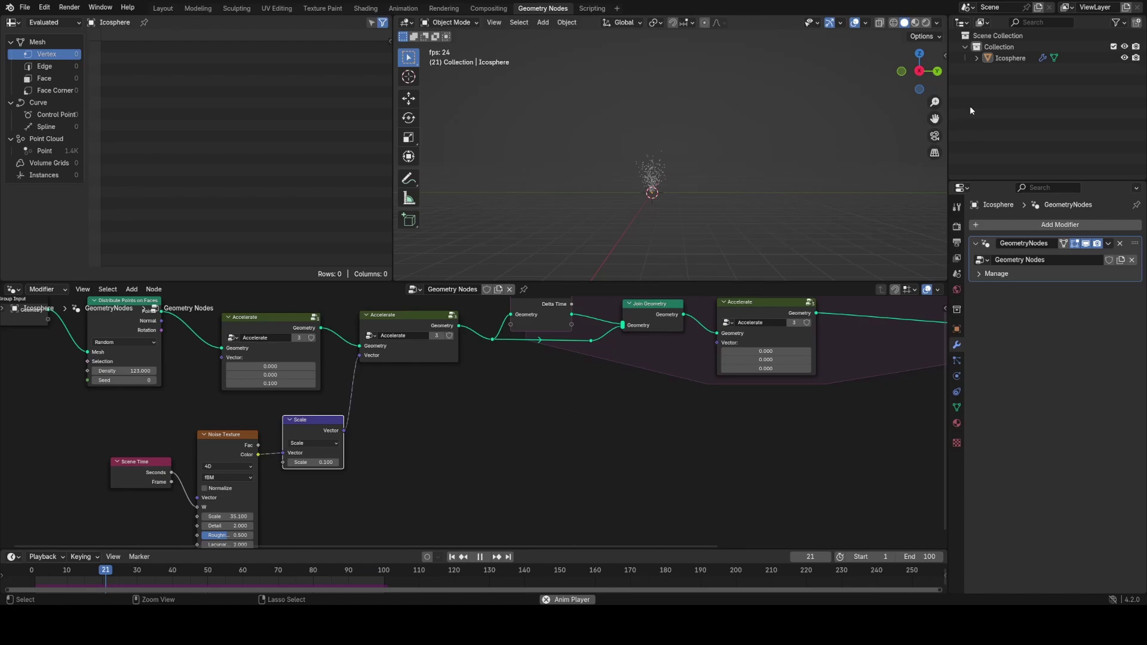
{"action": "scroll", "coordinate": [725, 192], "scroll_direction": "up", "scroll_amount": 5}
{"action": "middle_click_drag", "start_coordinate": [724, 191], "coordinate": [668, 177]}
{"action": "scroll", "coordinate": [715, 168], "scroll_direction": "up", "scroll_amount": 2}
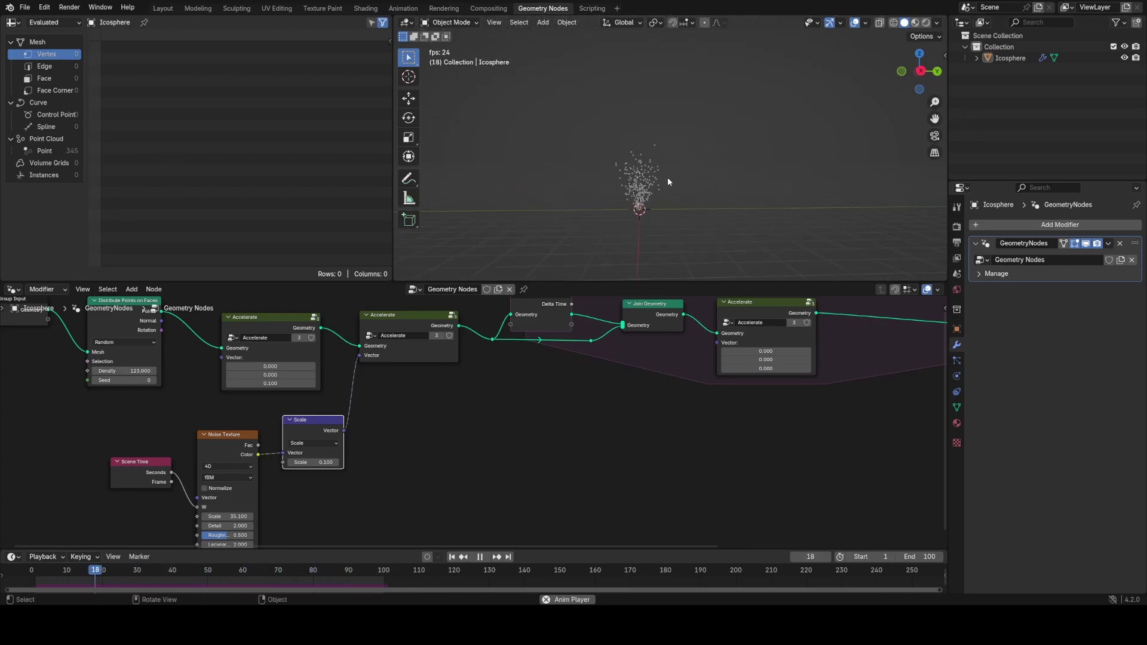
{"action": "key", "text": "ctrl+s"}
Step: Remove the Accelerate group inside the simulation zone, move Update Position and the Simulation output closer to Join Geometry, and save
{"action": "middle_click_drag", "start_coordinate": [680, 354], "coordinate": [386, 418]}
{"action": "scroll", "coordinate": [386, 418], "scroll_direction": "up", "scroll_amount": 1}
{"action": "left_click_drag", "start_coordinate": [464, 368], "coordinate": [457, 458], "text": "alt"}
{"action": "key", "text": "x"}
{"action": "left_click_drag", "start_coordinate": [660, 333], "coordinate": [810, 422]}
{"action": "key", "text": "g"}
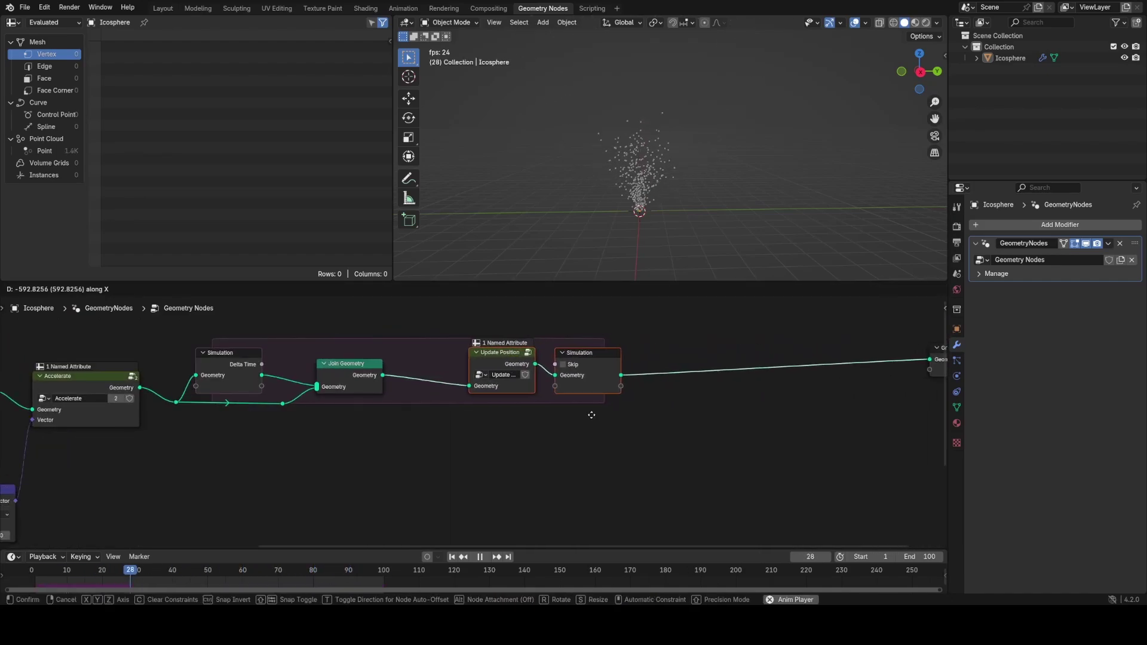
{"action": "left_click", "coordinate": [550, 431]}
{"action": "key", "text": "ctrl+s"}
Step: Insert an Instance on Points node between the Simulation output and the Group Output
{"action": "key", "text": "shift+a"}
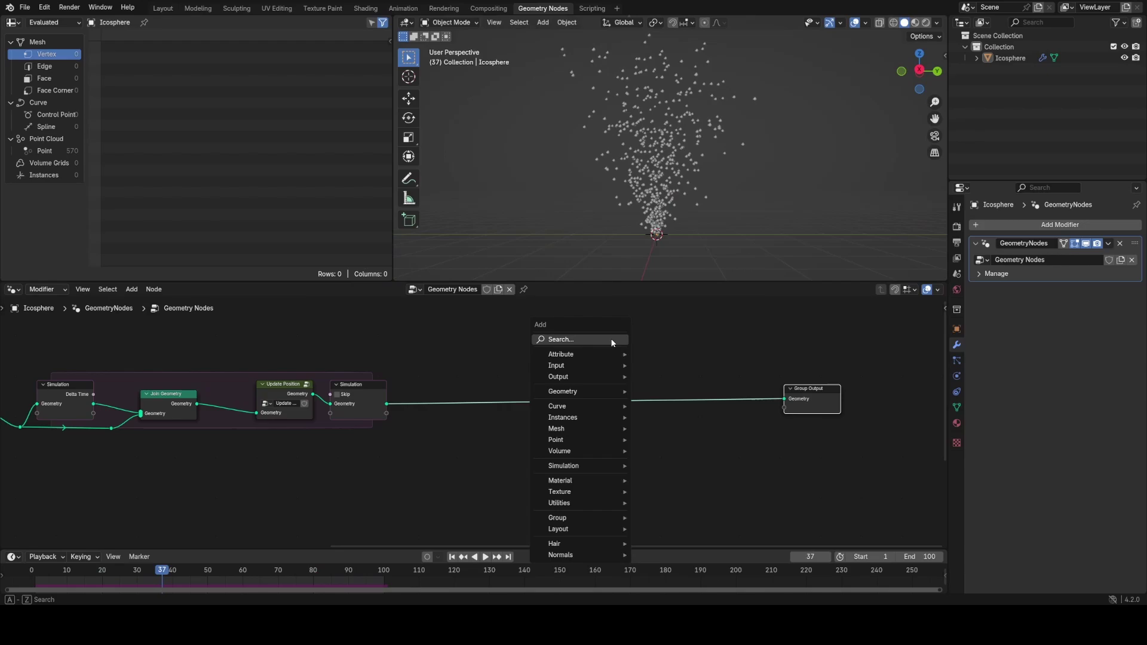
{"action": "left_click", "coordinate": [611, 340]}
{"action": "type", "text": "insta"}
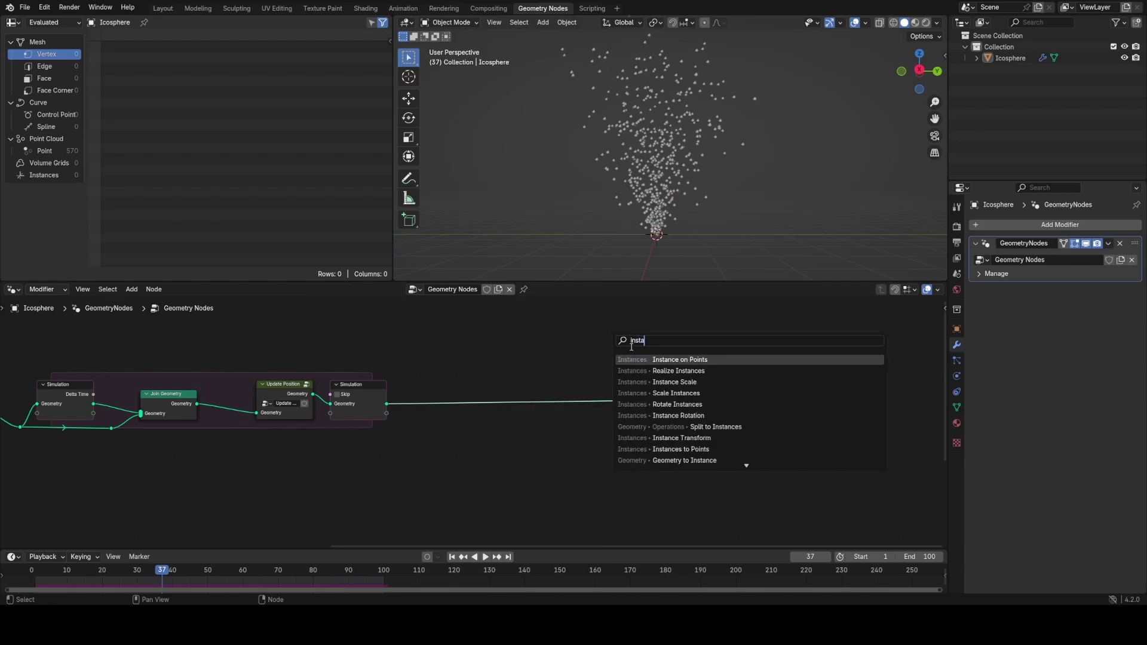
{"action": "key", "text": "Return"}
{"action": "left_click", "coordinate": [598, 392]}
{"action": "middle_click_drag", "start_coordinate": [598, 392], "coordinate": [720, 303]}
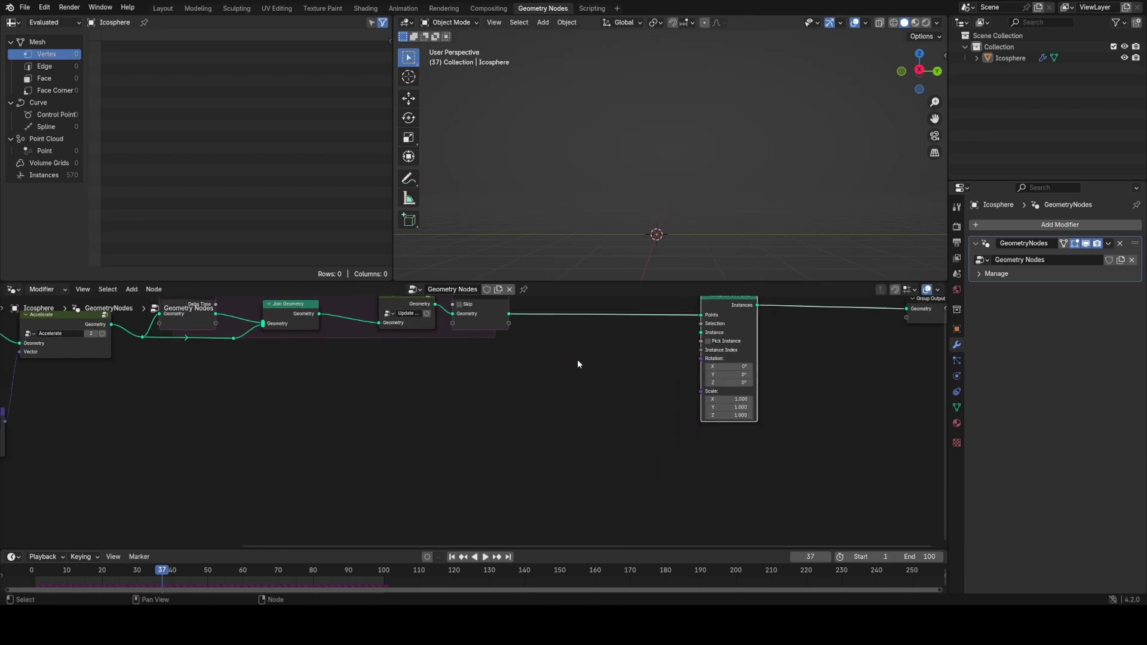
Step: Add a UV Sphere node below the simulation zone and preview its mesh through a Viewer node
{"action": "key", "text": "shift+a"}
{"action": "type", "text": "sp"}
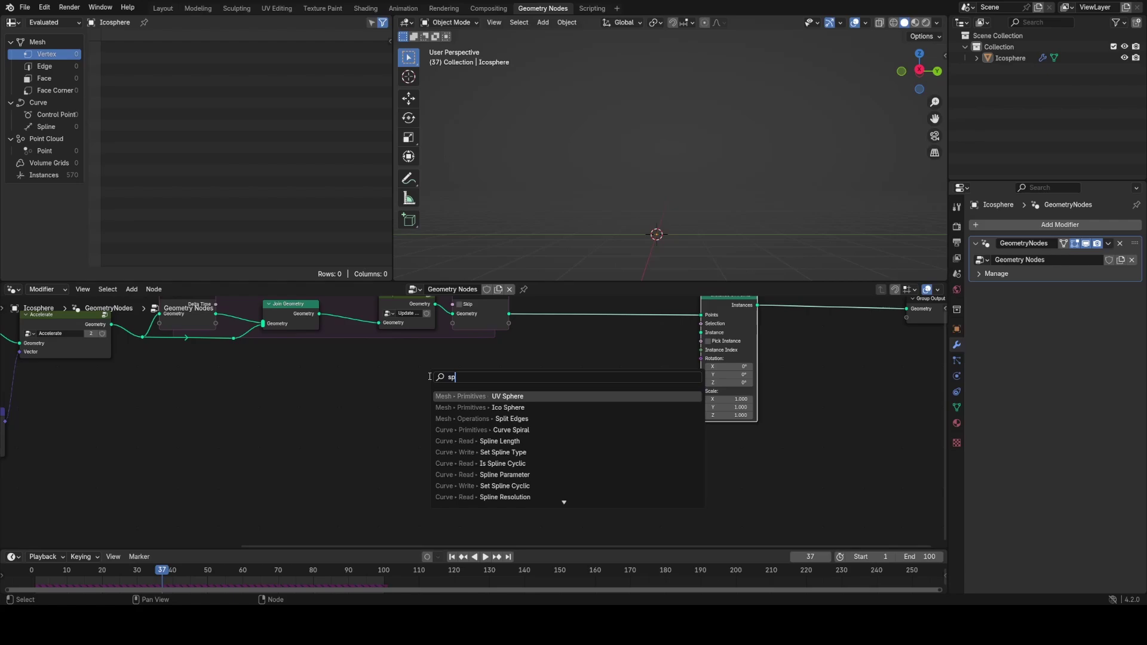
{"action": "type", "text": "here"}
{"action": "left_click", "coordinate": [469, 397]}
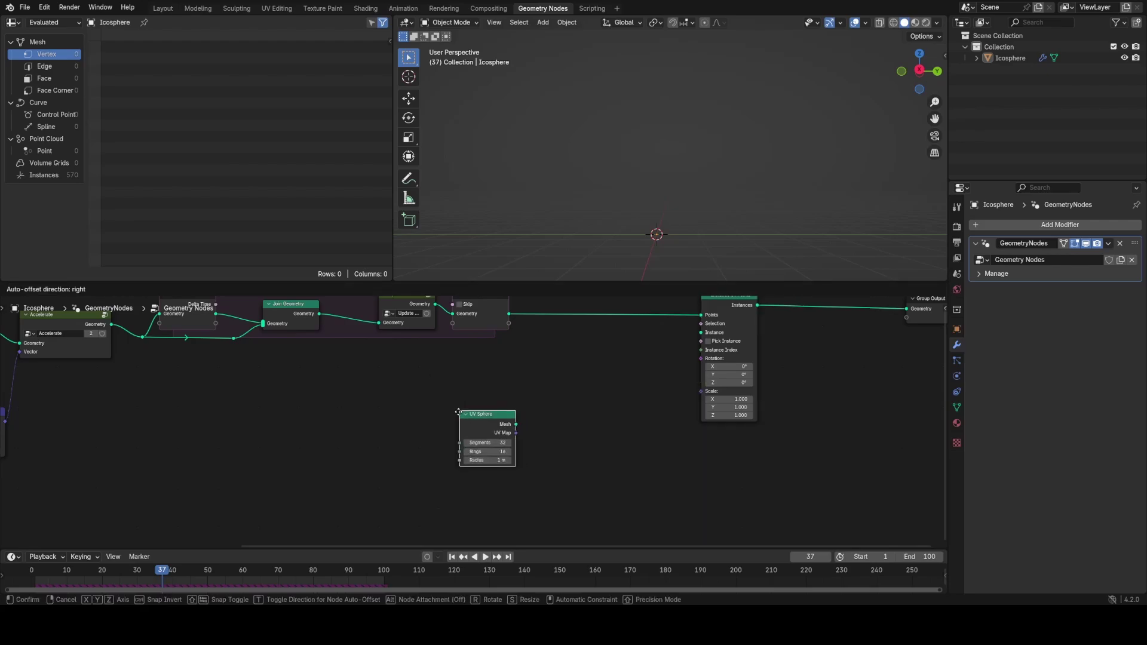
{"action": "left_click", "coordinate": [422, 411]}
{"action": "left_click", "coordinate": [422, 411], "text": "ctrl+shift"}
{"action": "middle_click_drag", "start_coordinate": [645, 239], "coordinate": [672, 174], "text": "shift"}
{"action": "scroll", "coordinate": [672, 174], "scroll_direction": "up", "scroll_amount": 5}
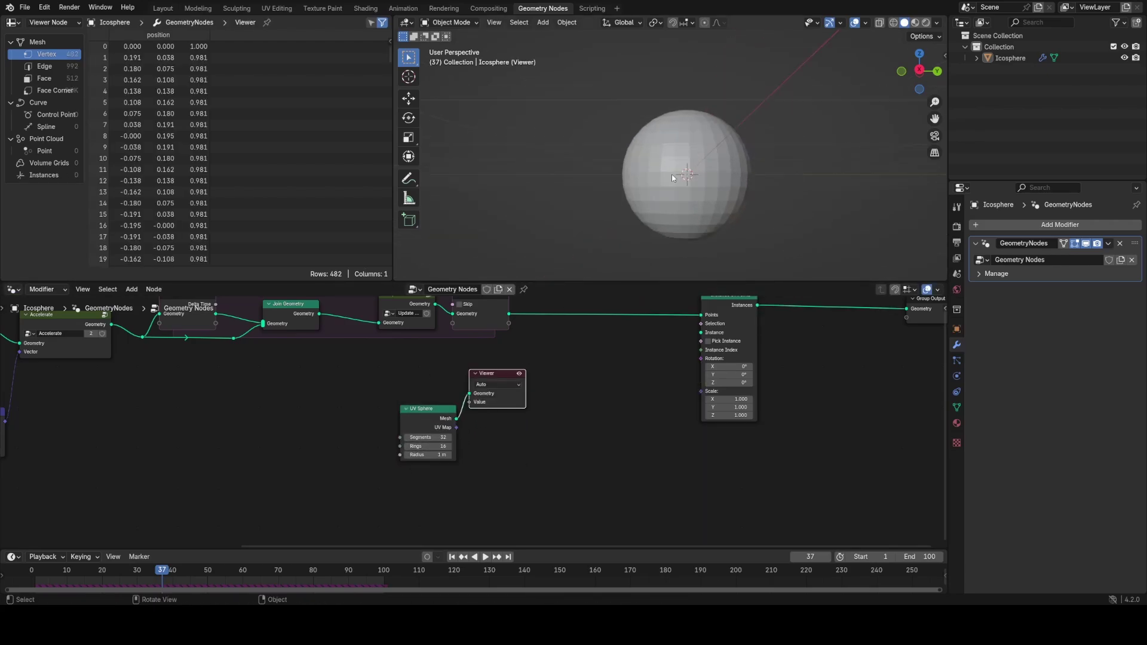
Step: Space out the UV Sphere and Viewer nodes and insert a Set Position node between them
{"action": "left_click_drag", "start_coordinate": [502, 391], "coordinate": [596, 411]}
{"action": "left_click_drag", "start_coordinate": [427, 427], "coordinate": [379, 429]}
{"action": "key", "text": "shift+a"}
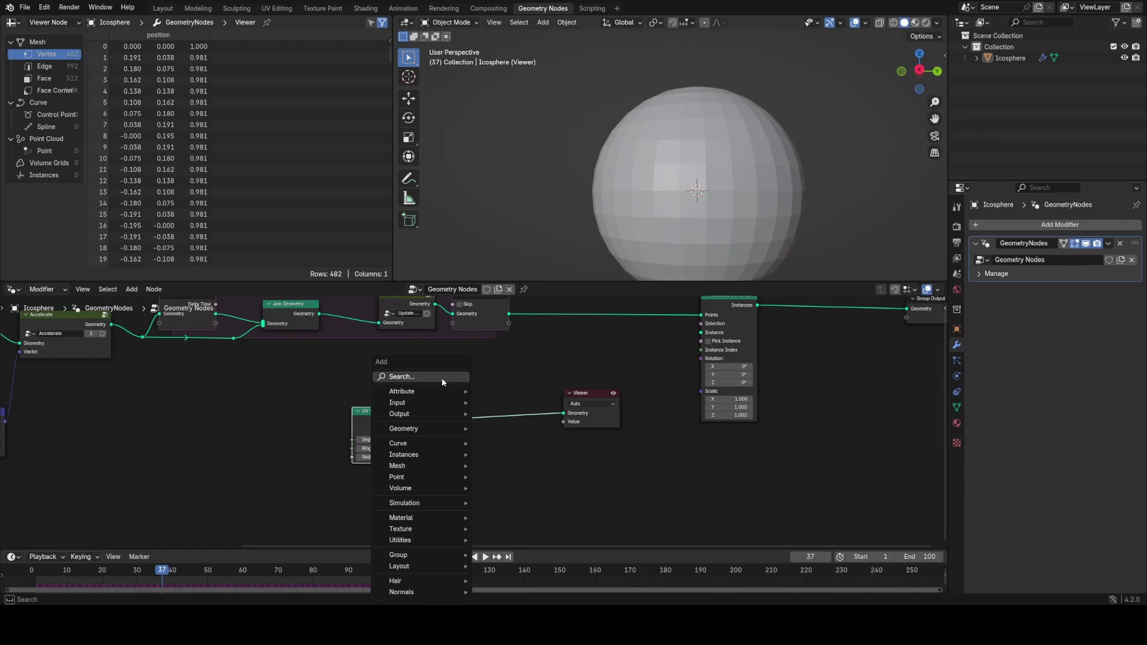
{"action": "type", "text": "set"}
{"action": "left_click", "coordinate": [471, 410]}
{"action": "left_click", "coordinate": [457, 408]}
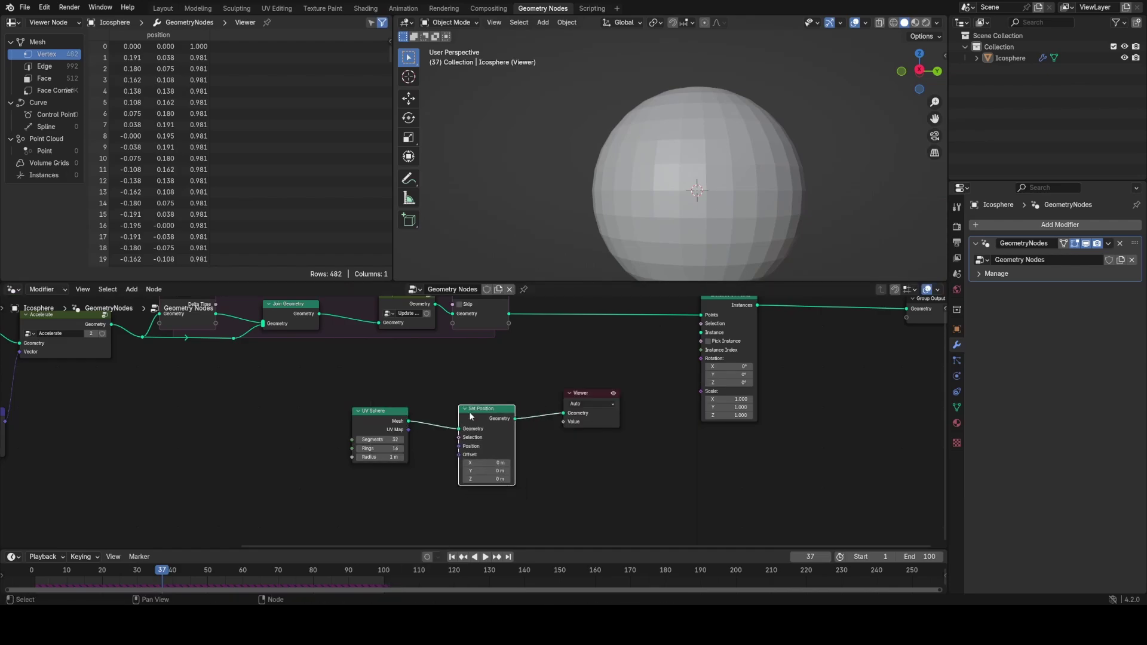
{"action": "left_click_drag", "start_coordinate": [469, 414], "coordinate": [462, 412]}
Step: Add a Noise Texture and connect its Color output to the Set Position node's Offset
{"action": "middle_click_drag", "start_coordinate": [359, 480], "coordinate": [475, 440]}
{"action": "key", "text": "shift+a"}
{"action": "type", "text": "noi"}
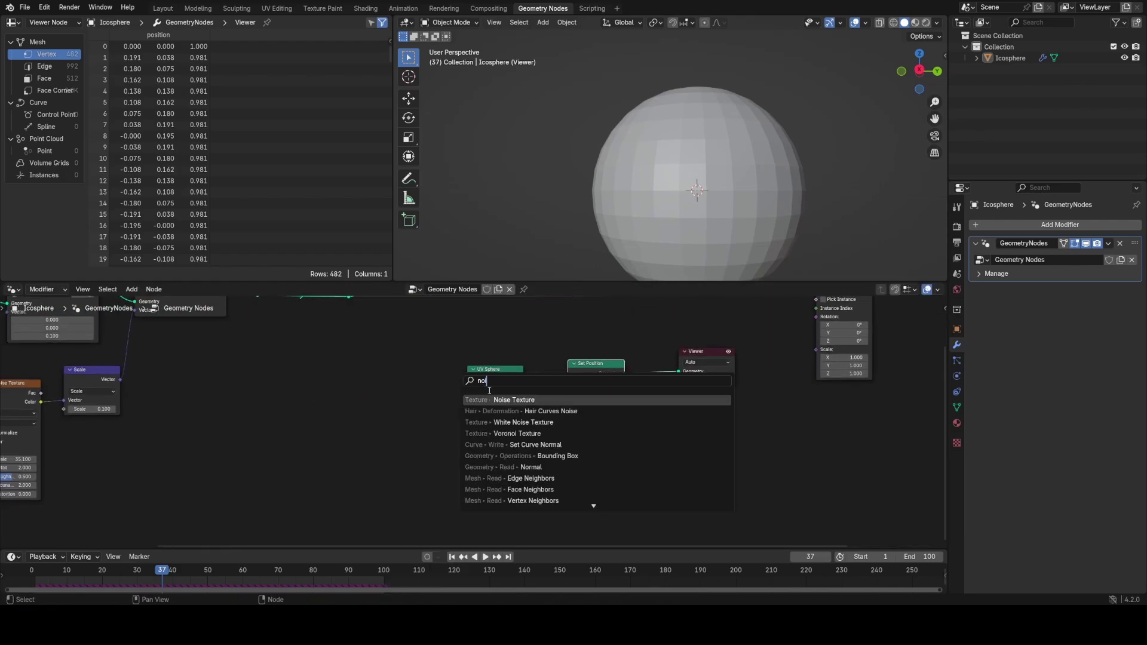
{"action": "left_click", "coordinate": [505, 400]}
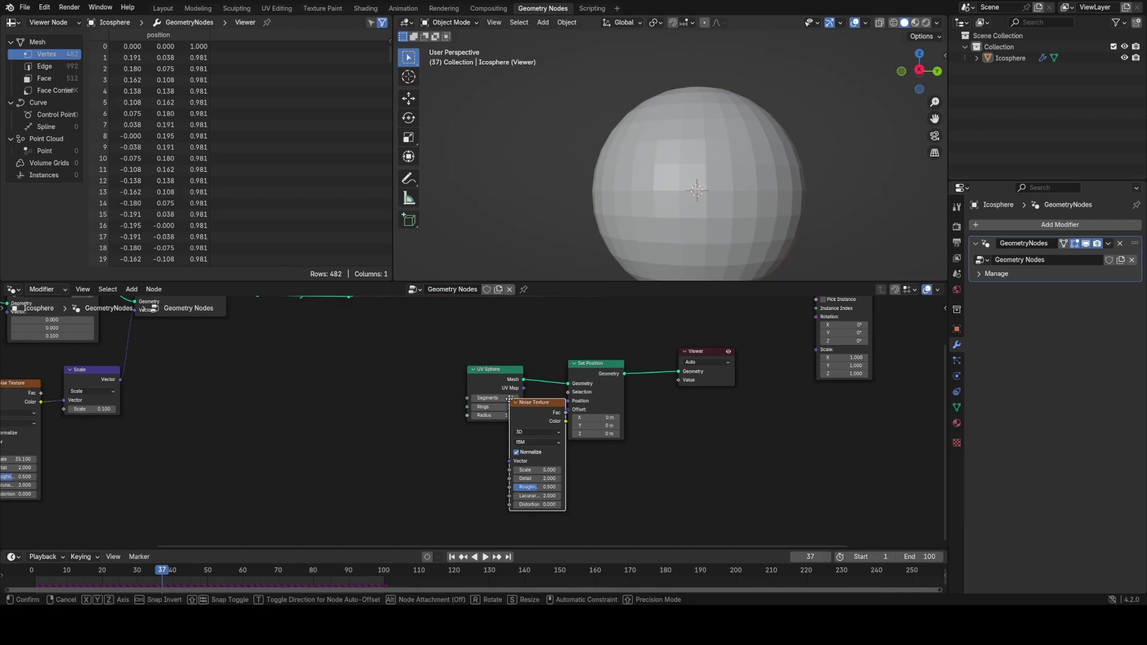
{"action": "left_click_drag", "start_coordinate": [566, 411], "coordinate": [568, 410]}
{"action": "scroll", "coordinate": [470, 479], "scroll_direction": "up", "scroll_amount": 1}
{"action": "middle_click_drag", "start_coordinate": [470, 479], "coordinate": [496, 401]}
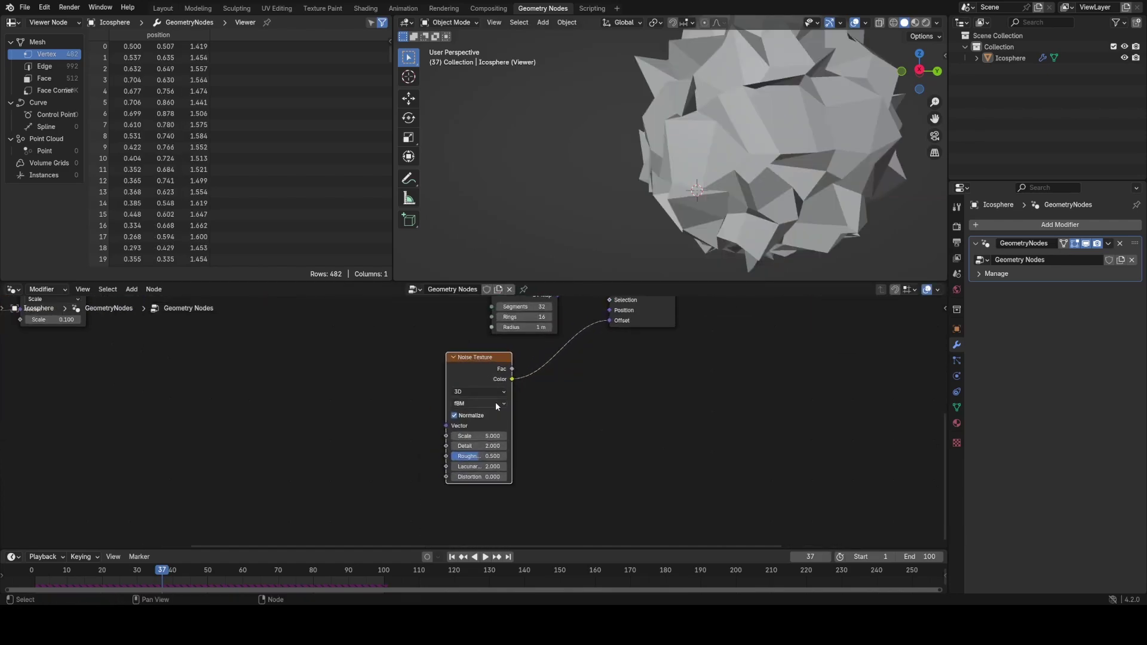
Step: Turn off Normalize on the sphere's Noise Texture and set its Scale to 1
{"action": "left_click", "coordinate": [470, 418]}
{"action": "left_click_drag", "start_coordinate": [468, 363], "coordinate": [427, 379]}
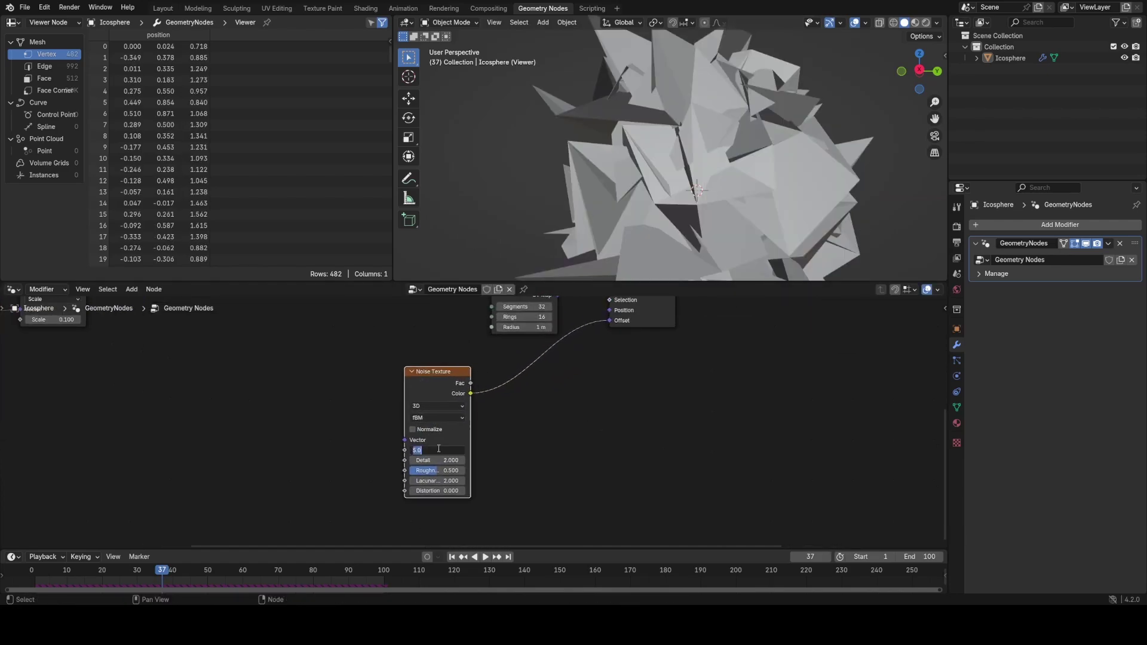
{"action": "type", "text": "1"}
{"action": "key", "text": "Return"}
Step: Insert a Vector Math node set to Scale between the sphere's Noise Texture and the Set Position Offset
{"action": "middle_click_drag", "start_coordinate": [562, 371], "coordinate": [516, 393]}
{"action": "key", "text": "shift+a"}
{"action": "left_click", "coordinate": [513, 381]}
{"action": "type", "text": "vec"}
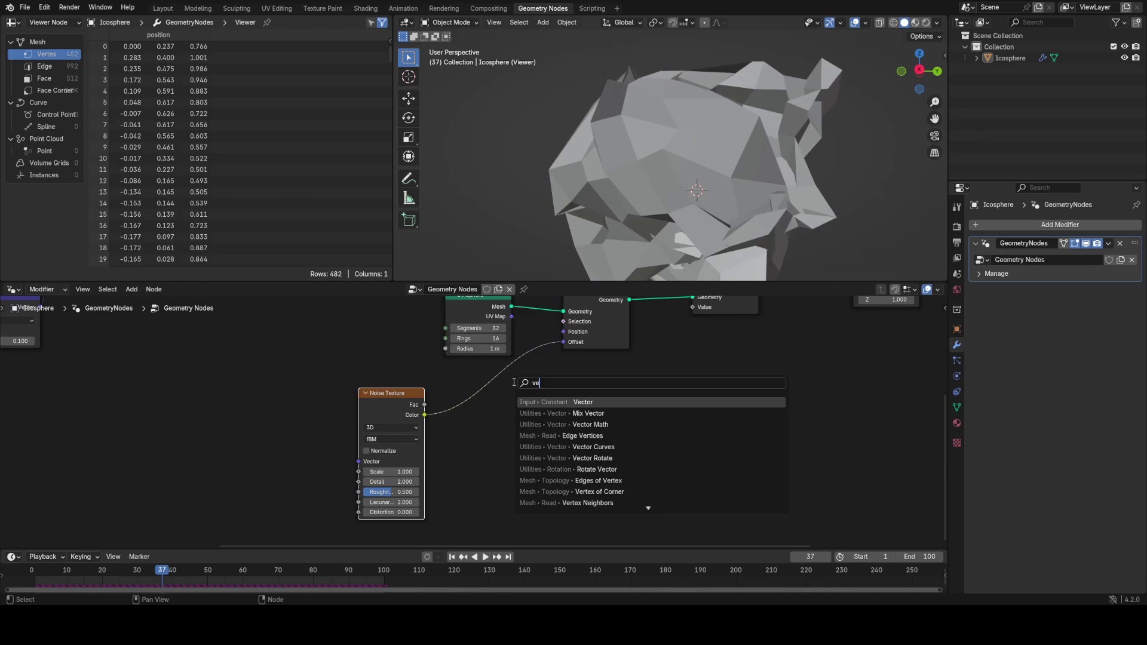
{"action": "left_click", "coordinate": [577, 423]}
{"action": "left_click", "coordinate": [472, 389]}
{"action": "left_click", "coordinate": [498, 416]}
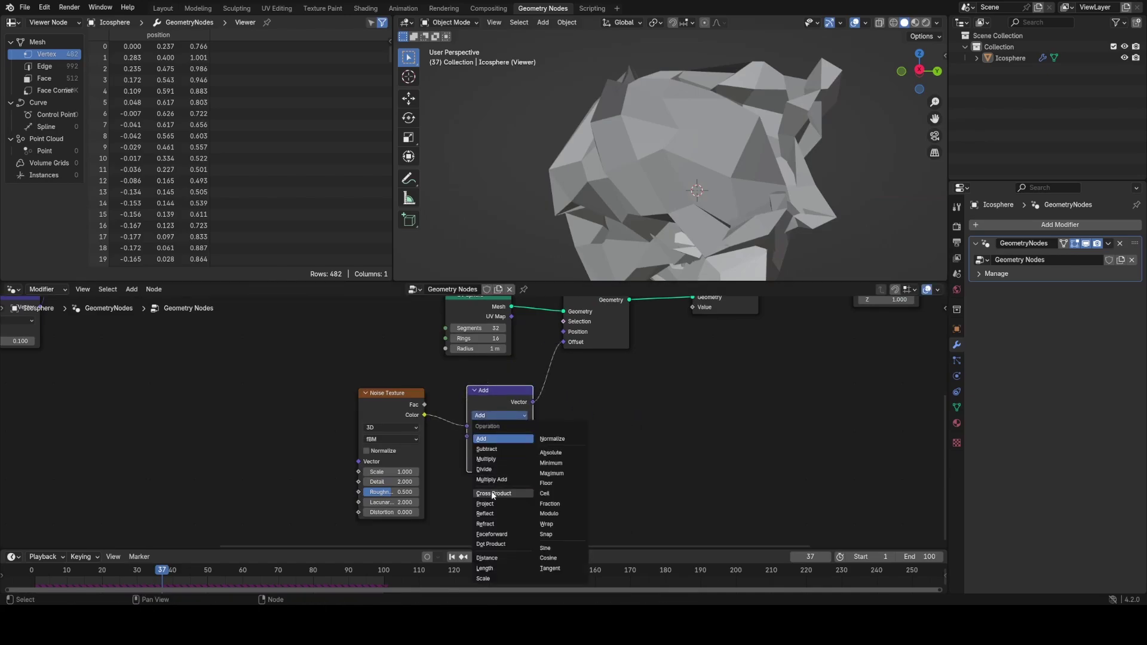
{"action": "left_click", "coordinate": [491, 579]}
Step: Lower the sphere noise's Vector Math Scale value to 0.2
{"action": "left_click", "coordinate": [476, 437]}
{"action": "left_click", "coordinate": [476, 437]}
{"action": "left_click", "coordinate": [476, 437]}
{"action": "left_click", "coordinate": [476, 437]}
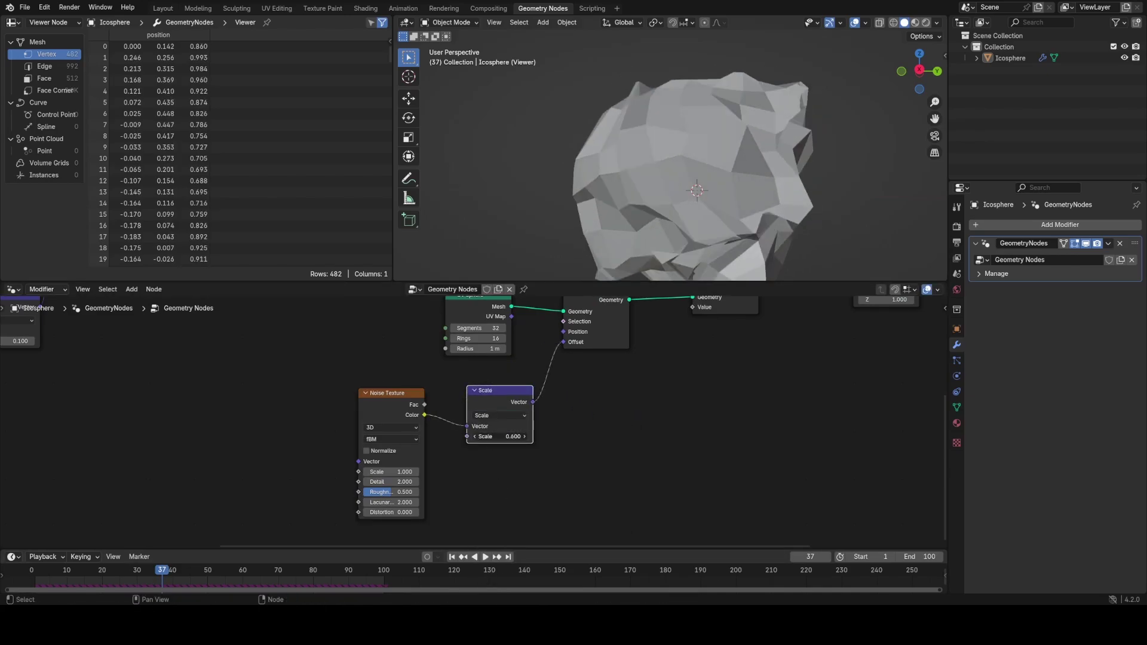
{"action": "left_click", "coordinate": [476, 437]}
{"action": "left_click", "coordinate": [476, 437]}
{"action": "left_click", "coordinate": [476, 437]}
{"action": "left_click_drag", "start_coordinate": [476, 440], "coordinate": [471, 440]}
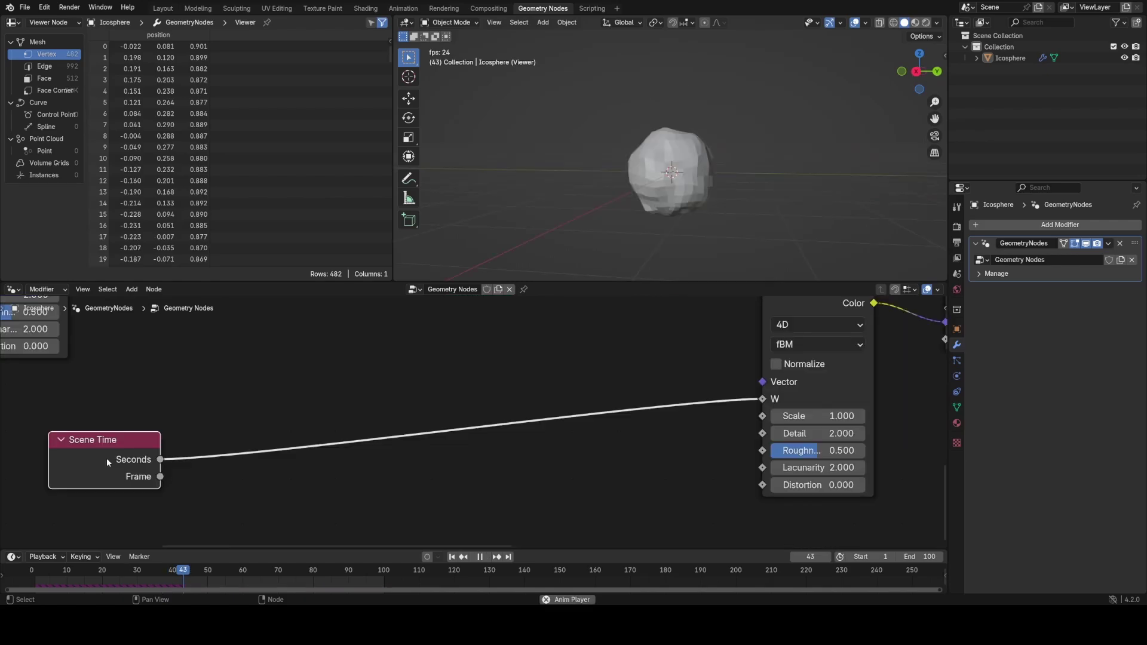
Step: Move the Scene Time node next to the W input of the sphere's 4D Noise Texture
{"action": "left_click_drag", "start_coordinate": [107, 438], "coordinate": [595, 387]}
{"action": "middle_click_drag", "start_coordinate": [797, 429], "coordinate": [476, 447]}
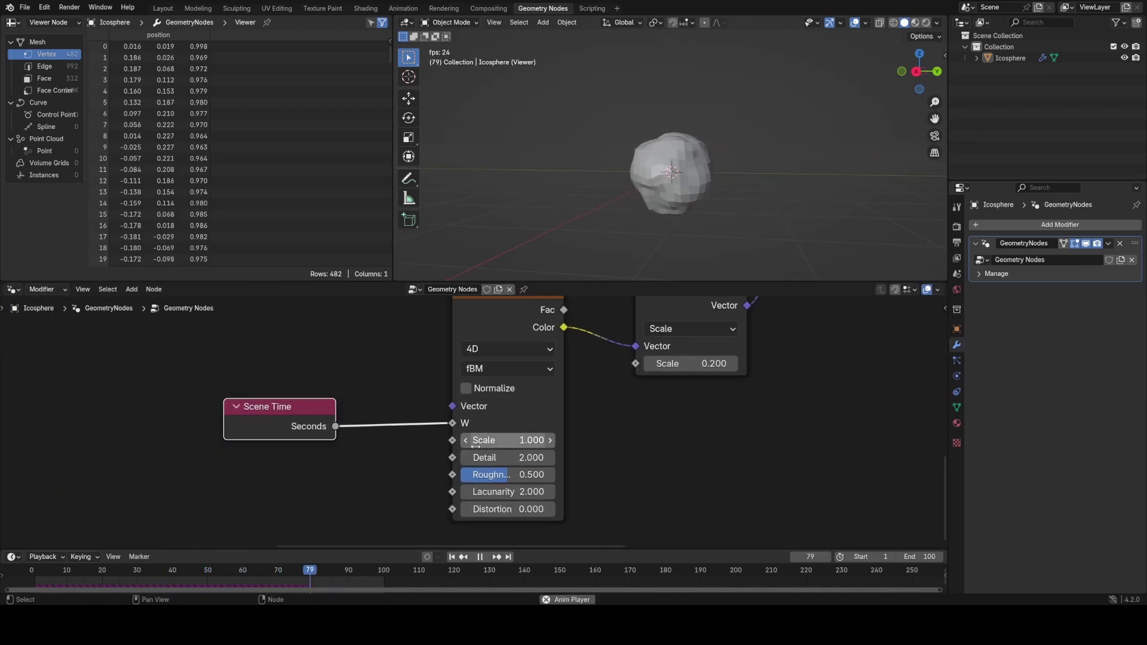
{"action": "left_click_drag", "start_coordinate": [476, 447], "coordinate": [499, 439], "text": "shift"}
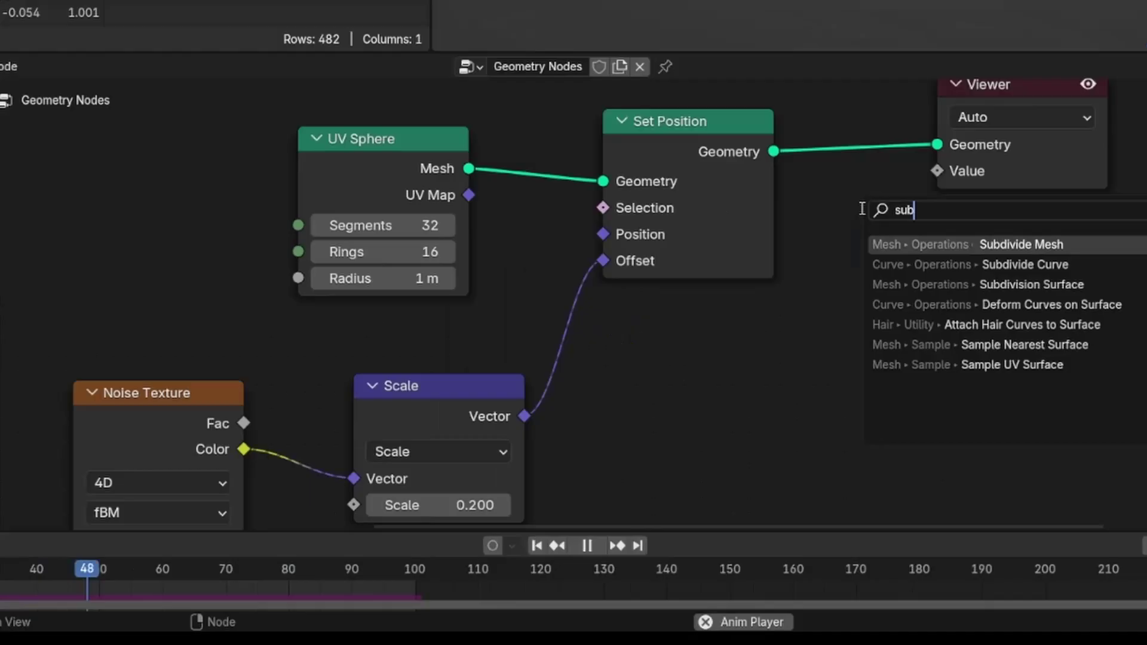
Step: Insert a Subdivision Surface node after the sphere's Set Position node
{"action": "type", "text": "d"}
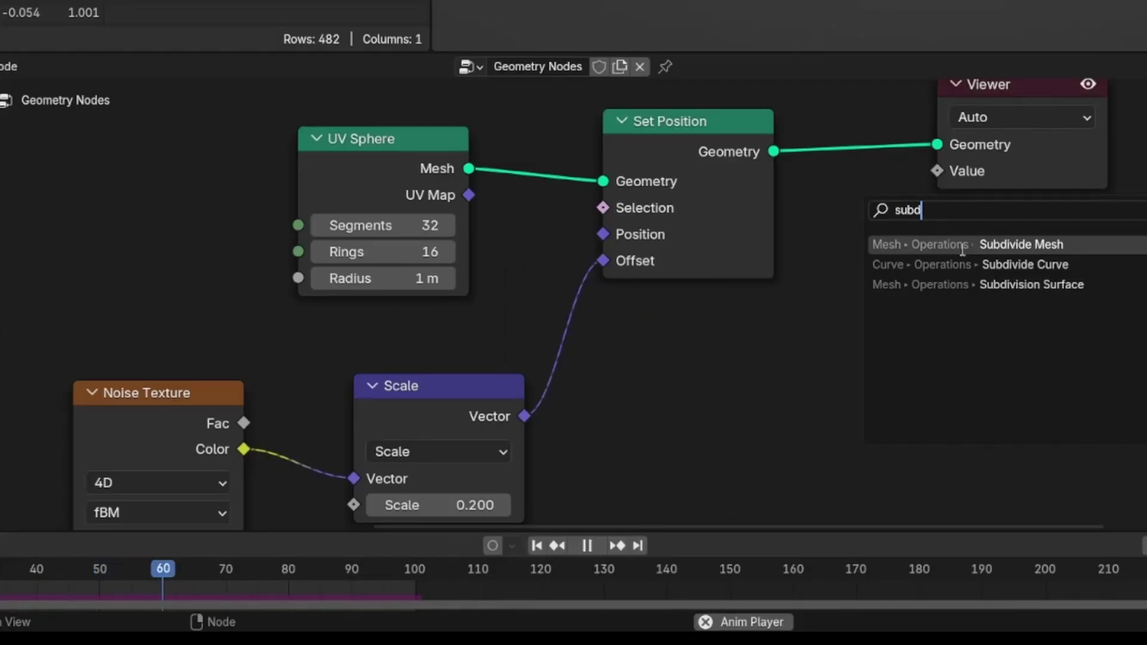
{"action": "left_click", "coordinate": [995, 285]}
{"action": "left_click", "coordinate": [840, 135]}
{"action": "middle_click_drag", "start_coordinate": [947, 199], "coordinate": [840, 216]}
{"action": "left_click_drag", "start_coordinate": [807, 174], "coordinate": [773, 154]}
Step: Insert a Set Shade Smooth node after the Subdivision Surface node
{"action": "key", "text": "shift+a"}
{"action": "type", "text": "set sha"}
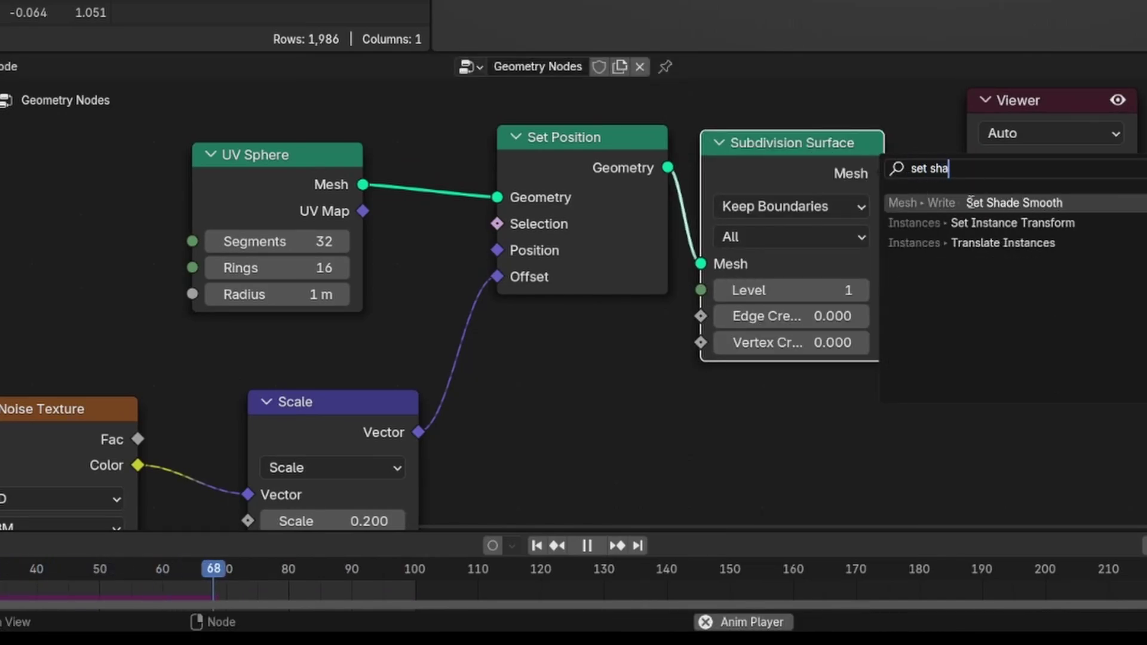
{"action": "left_click", "coordinate": [971, 203]}
{"action": "left_click", "coordinate": [919, 152]}
{"action": "left_click_drag", "start_coordinate": [1018, 193], "coordinate": [993, 173]}
Step: Connect the Set Shade Smooth geometry to the Instance input of Instance on Points and delete the Viewer node
{"action": "middle_click_drag", "start_coordinate": [1028, 179], "coordinate": [706, 297]}
{"action": "left_click_drag", "start_coordinate": [478, 472], "coordinate": [558, 348]}
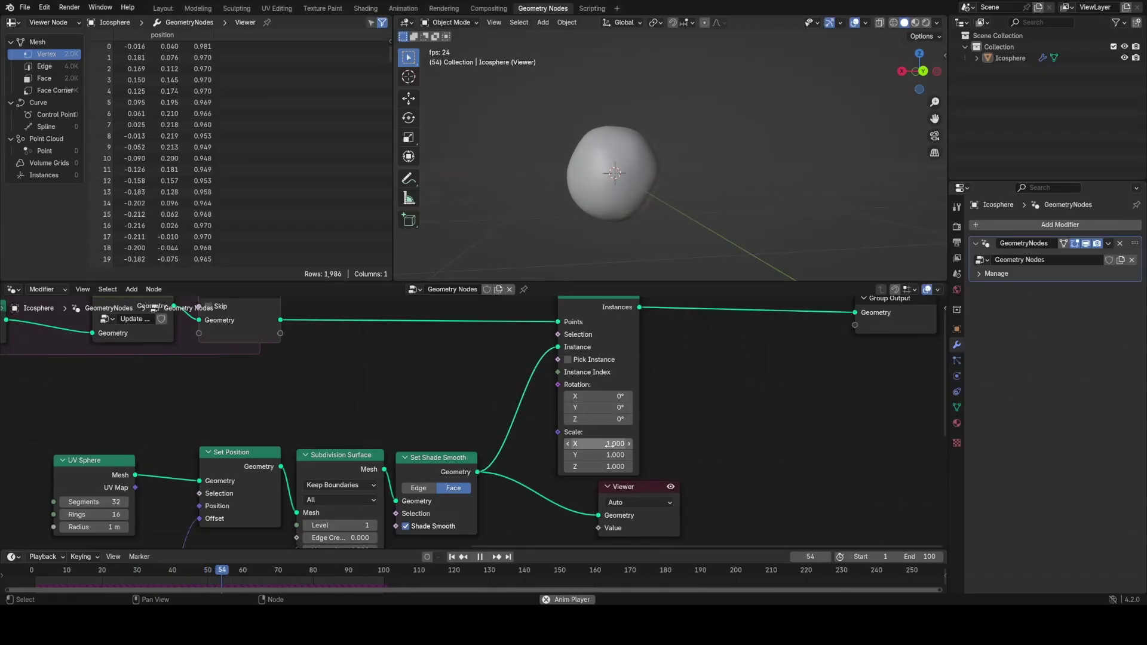
{"action": "left_click", "coordinate": [638, 518]}
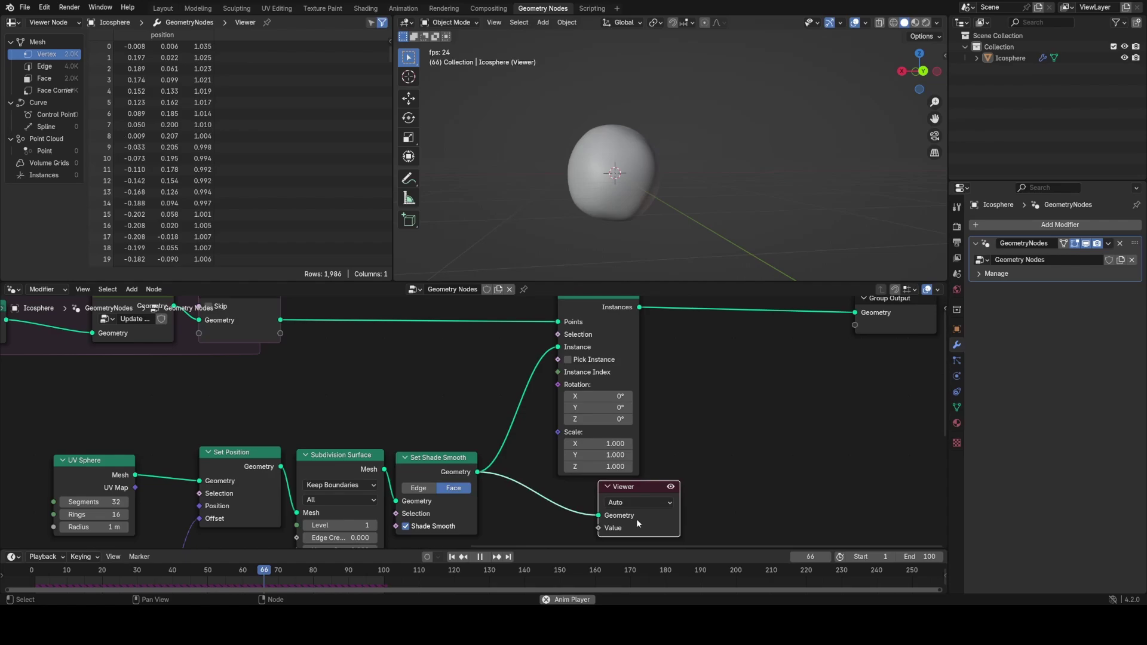
{"action": "key", "text": "x"}
{"action": "scroll", "coordinate": [646, 187], "scroll_direction": "down", "scroll_amount": 6}
{"action": "scroll", "coordinate": [638, 203], "scroll_direction": "up", "scroll_amount": 5}
{"action": "middle_click_drag", "start_coordinate": [646, 159], "coordinate": [659, 135], "text": "shift"}
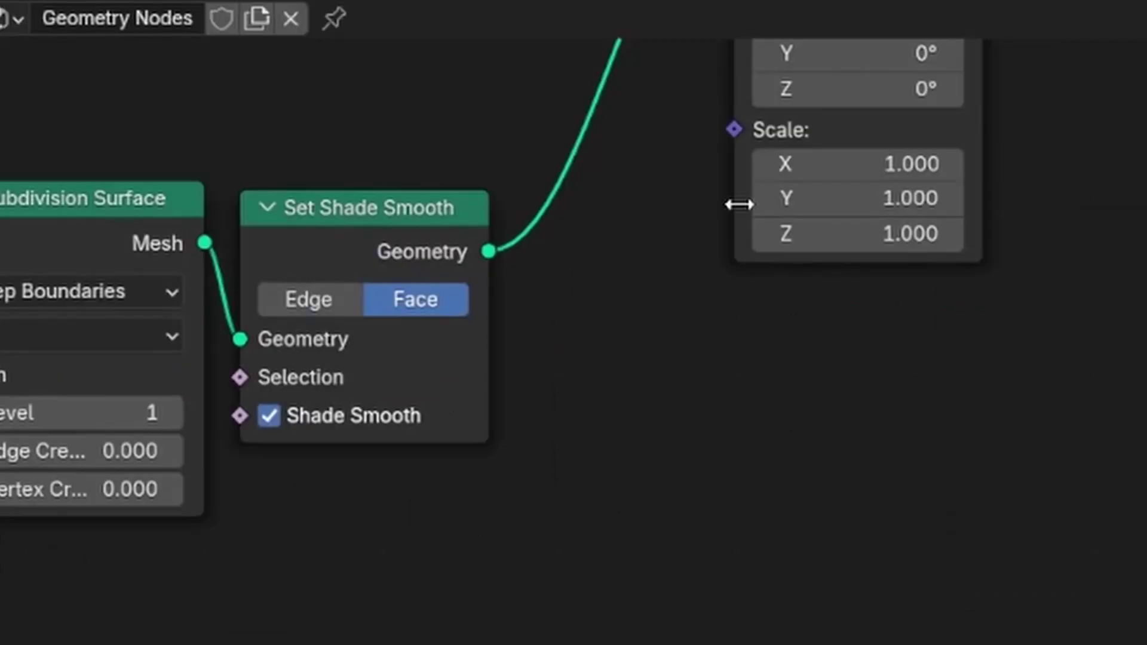
Step: Add a Random Value node and connect its value to the Scale input of Instance on Points
{"action": "key", "text": "shift+a"}
{"action": "type", "text": "ran"}
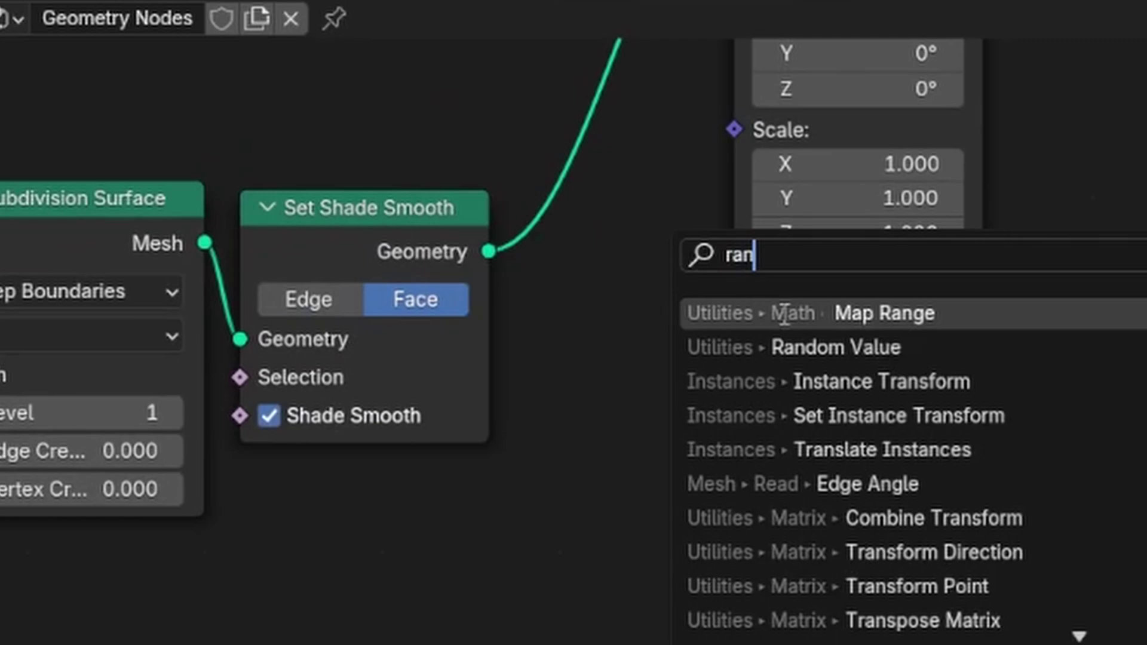
{"action": "left_click", "coordinate": [794, 343]}
{"action": "left_click", "coordinate": [192, 588]}
{"action": "left_click_drag", "start_coordinate": [491, 623], "coordinate": [736, 132]}
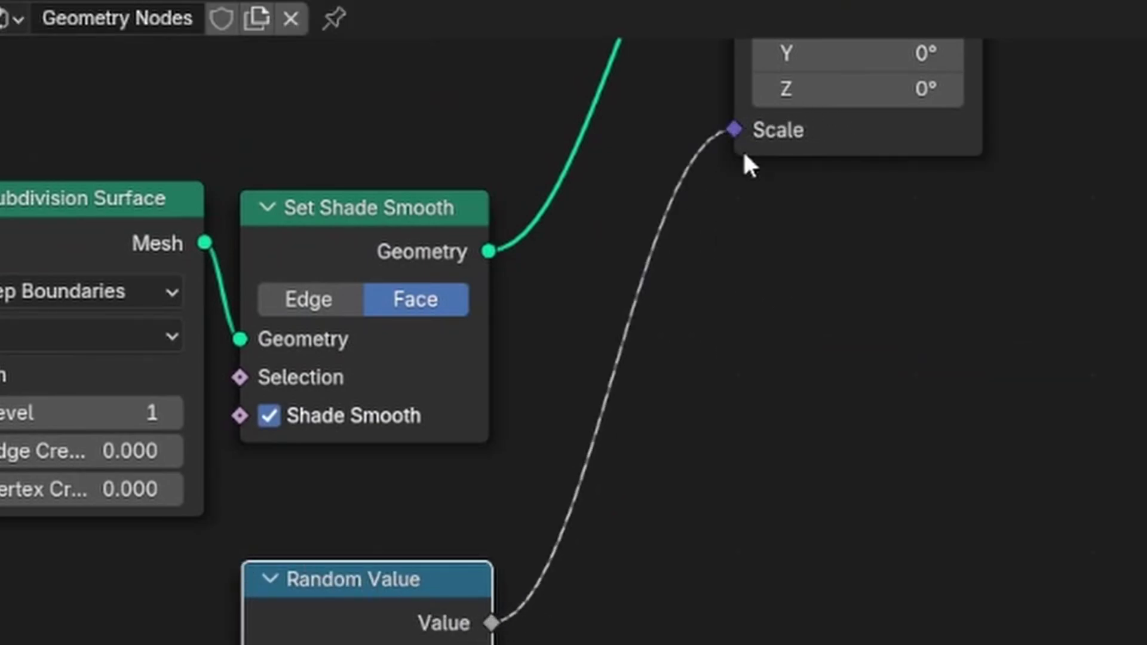
Step: Insert a Math node set to Multiply with a value of 0.4 between Random Value and the instance Scale
{"action": "middle_click_drag", "start_coordinate": [627, 513], "coordinate": [708, 268]}
{"action": "middle_click_drag", "start_coordinate": [873, 141], "coordinate": [581, 220]}
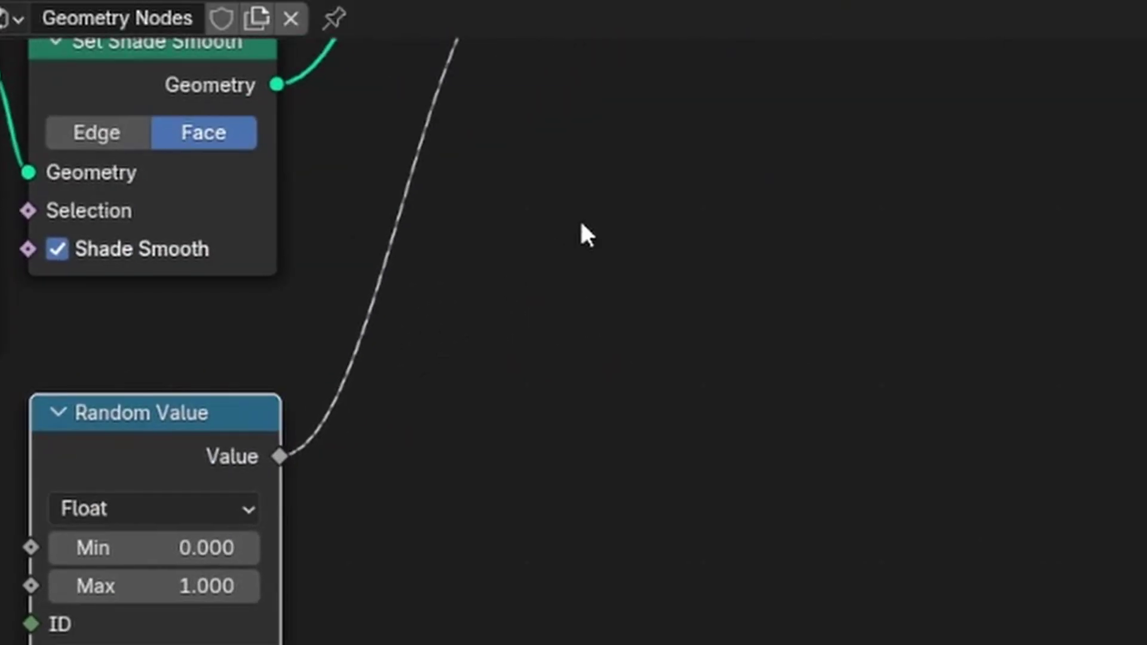
{"action": "key", "text": "shift+a"}
{"action": "left_click", "coordinate": [598, 215]}
{"action": "type", "text": "ma"}
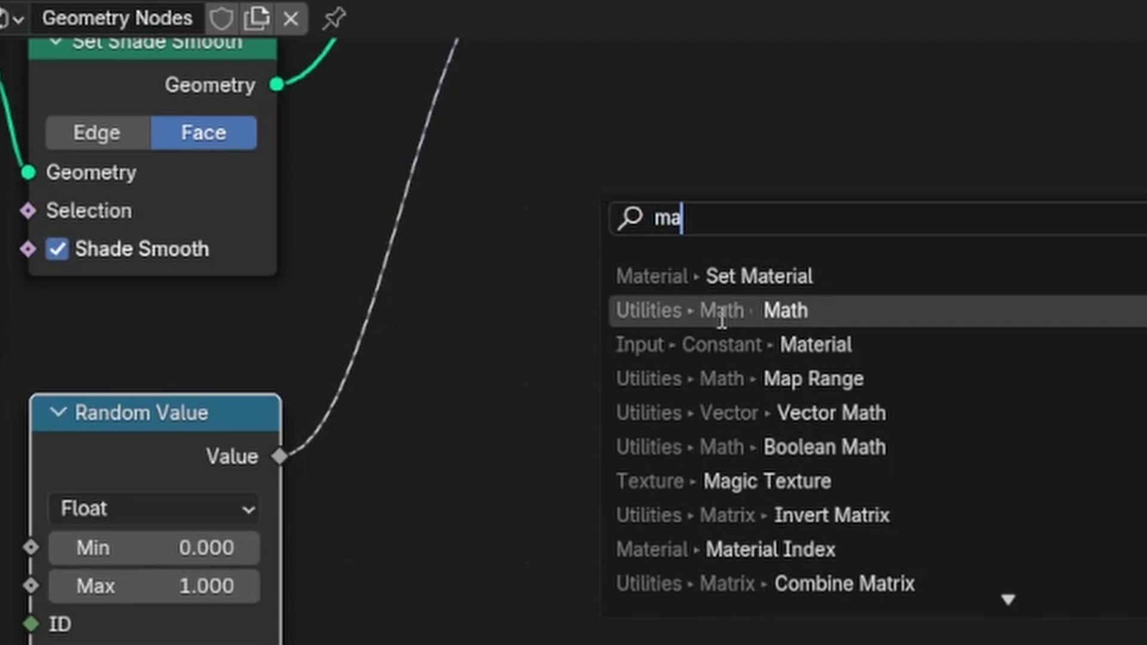
{"action": "left_click", "coordinate": [724, 311]}
{"action": "left_click", "coordinate": [350, 259]}
{"action": "left_click", "coordinate": [418, 368]}
{"action": "left_click", "coordinate": [422, 538]}
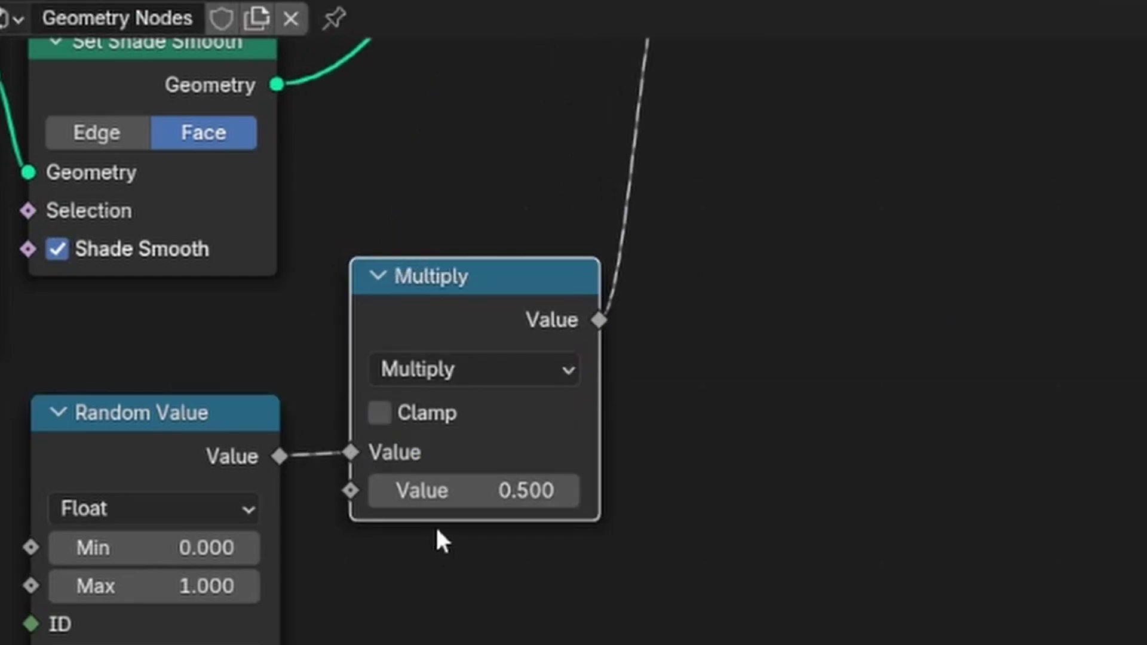
{"action": "left_click", "coordinate": [376, 499]}
{"action": "left_click", "coordinate": [380, 491]}
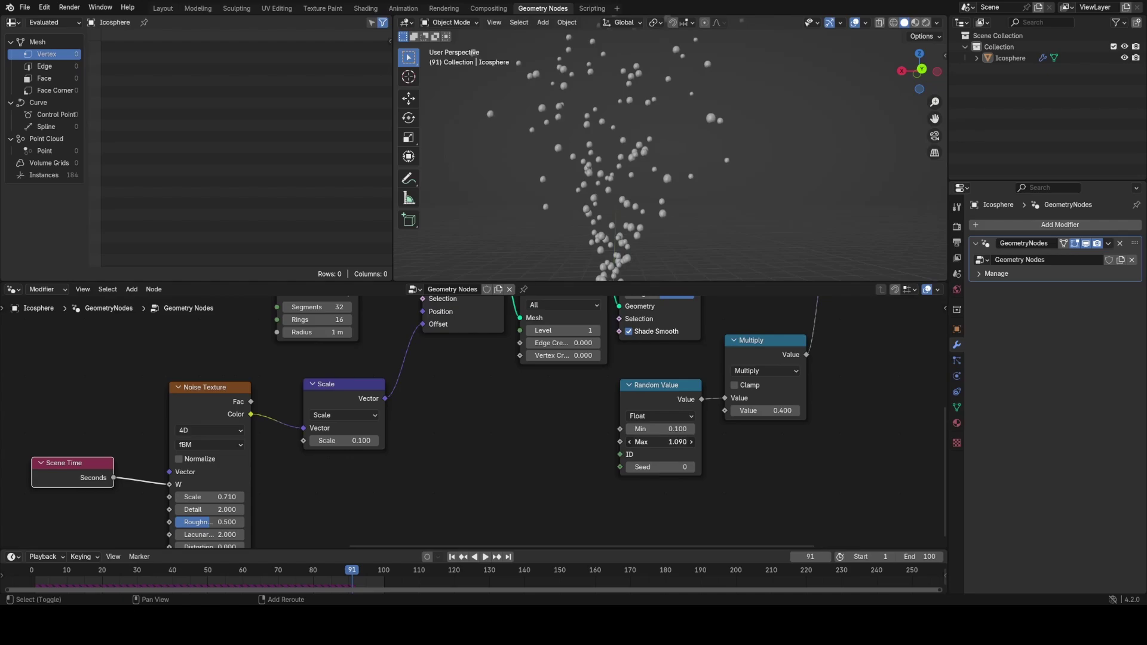
Step: Try a Max of 2.5 on the Random Value node that drives the bubble scale
{"action": "left_click_drag", "start_coordinate": [660, 442], "coordinate": [744, 441]}
{"action": "scroll", "coordinate": [625, 214], "scroll_direction": "up", "scroll_amount": 4}
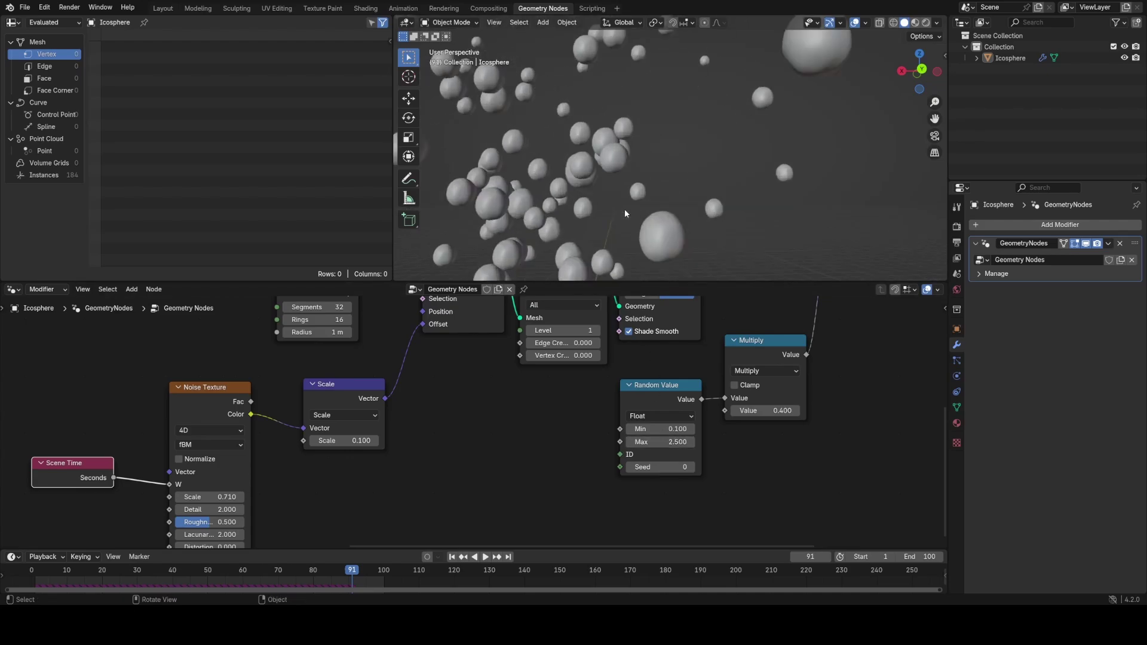
{"action": "scroll", "coordinate": [625, 210], "scroll_direction": "up", "scroll_amount": 1}
{"action": "key", "text": "ctrl+z"}
{"action": "scroll", "coordinate": [632, 208], "scroll_direction": "down", "scroll_amount": 5}
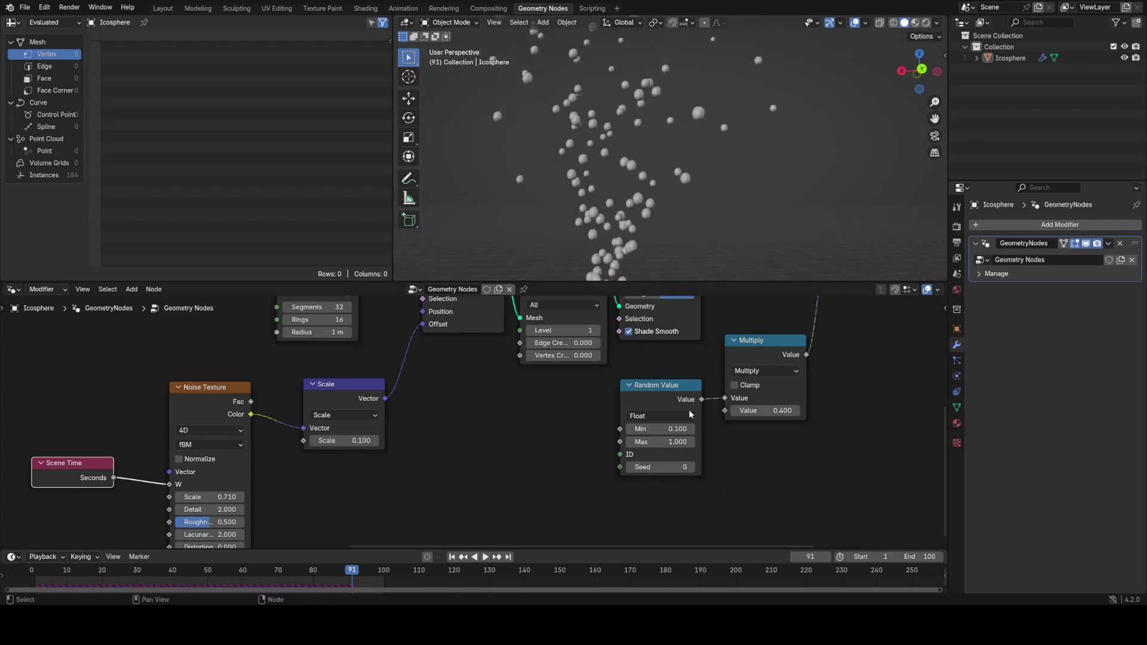
Step: Set the Random Value Max to 2 and the Multiply value to 0.59, and play back the bubble animation
{"action": "key", "text": "Return"}
{"action": "left_click", "coordinate": [763, 419], "text": "shift"}
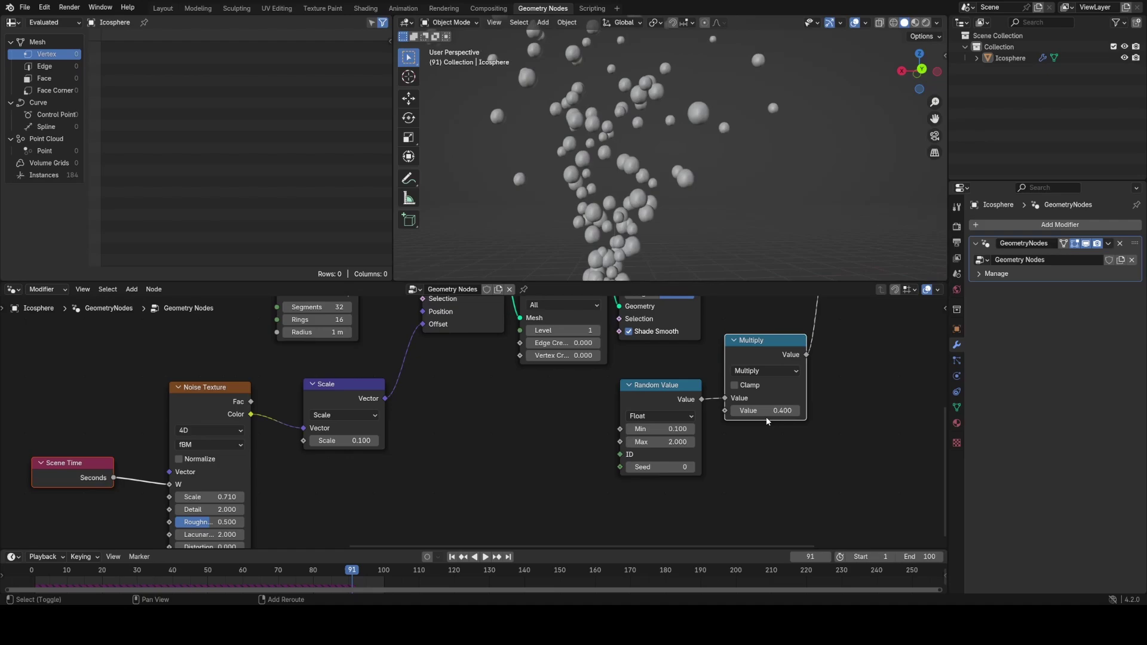
{"action": "mouse_move", "coordinate": [766, 416]}
{"action": "left_mouse_down", "text": "shift"}
{"action": "mouse_move", "coordinate": [798, 416]}
{"action": "mouse_move", "coordinate": [783, 412]}
{"action": "left_mouse_up", "text": "shift"}
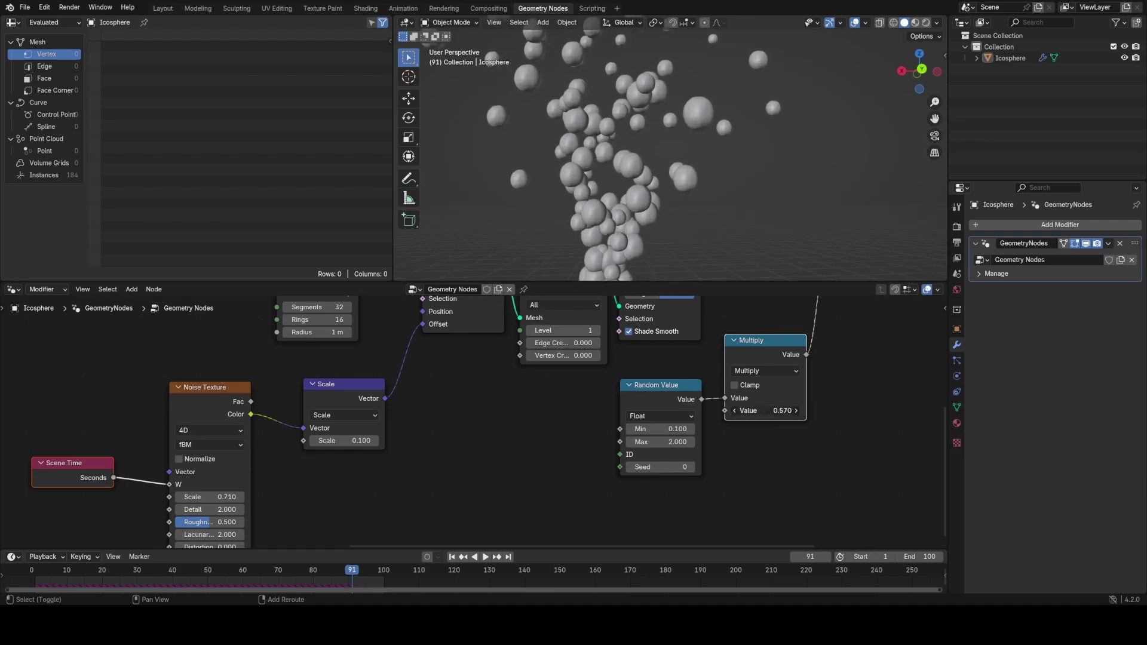
{"action": "key", "text": "space"}
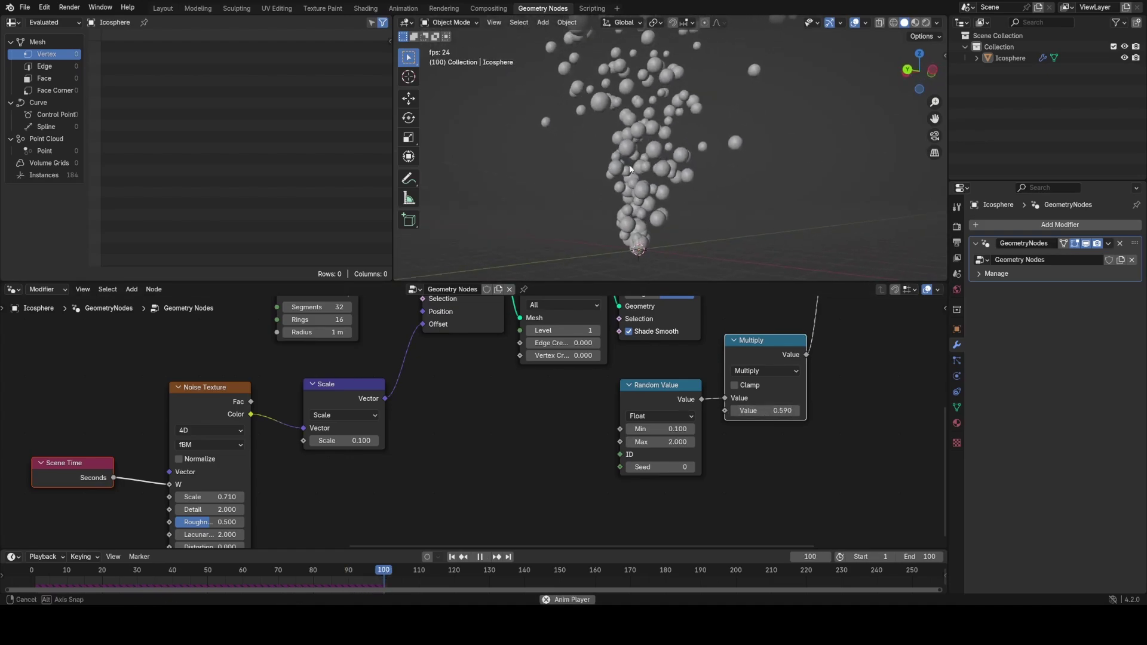
{"action": "middle_click_drag", "start_coordinate": [662, 146], "coordinate": [659, 204]}
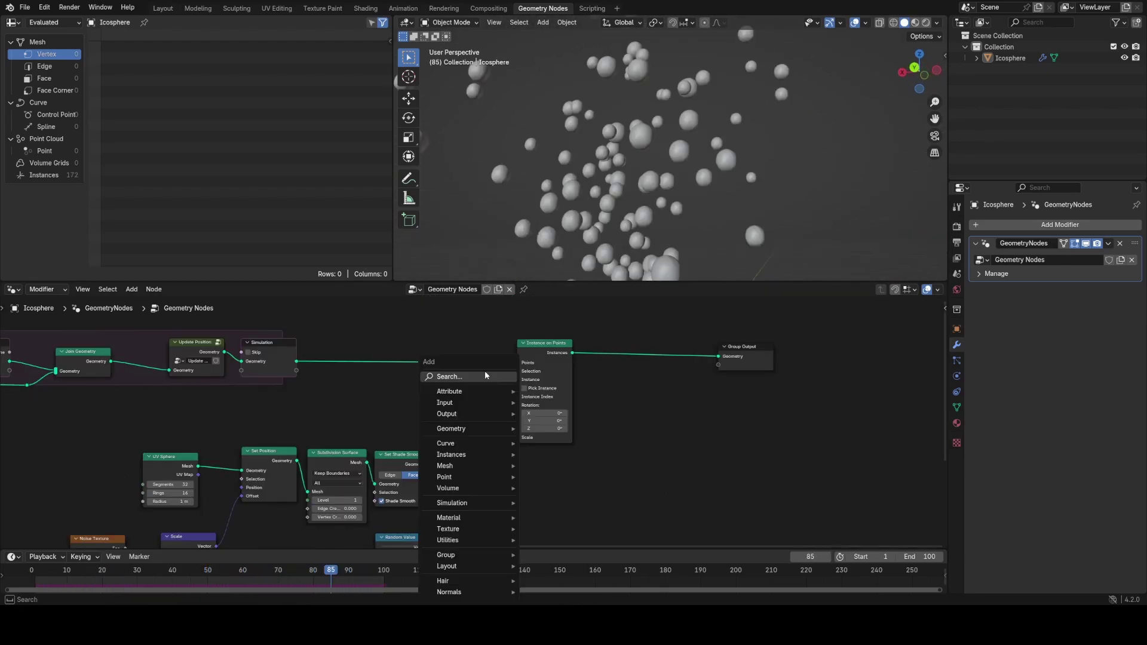
Step: Insert a Set Material node between Set Shade Smooth and the Instance input of Instance on Points
{"action": "type", "text": "set"}
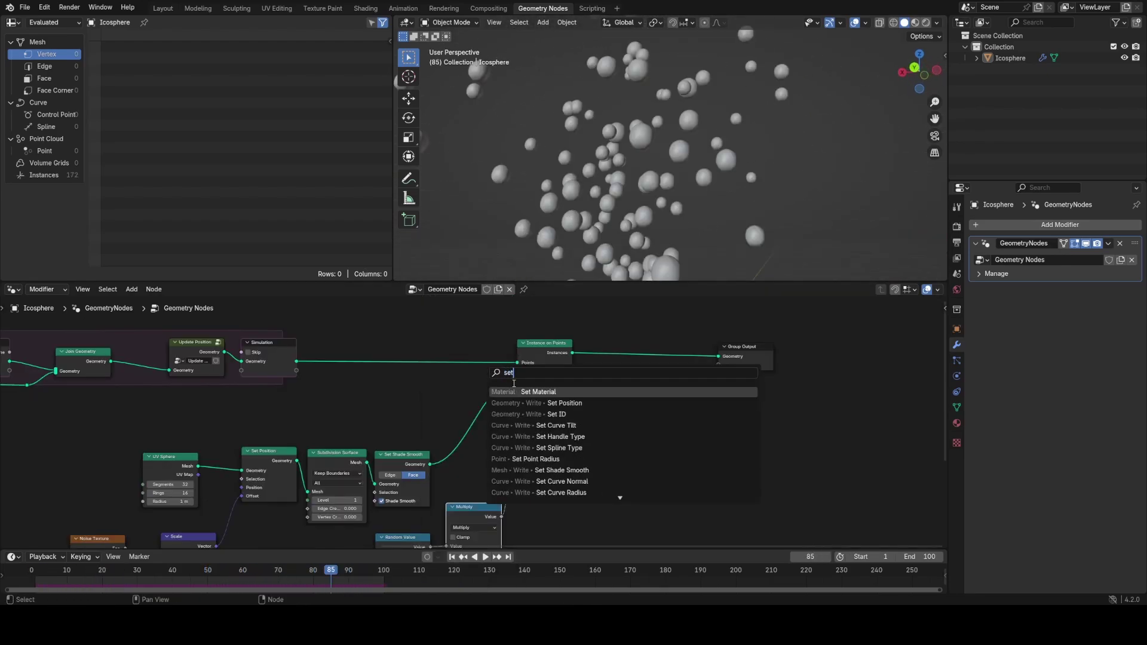
{"action": "key", "text": "Return"}
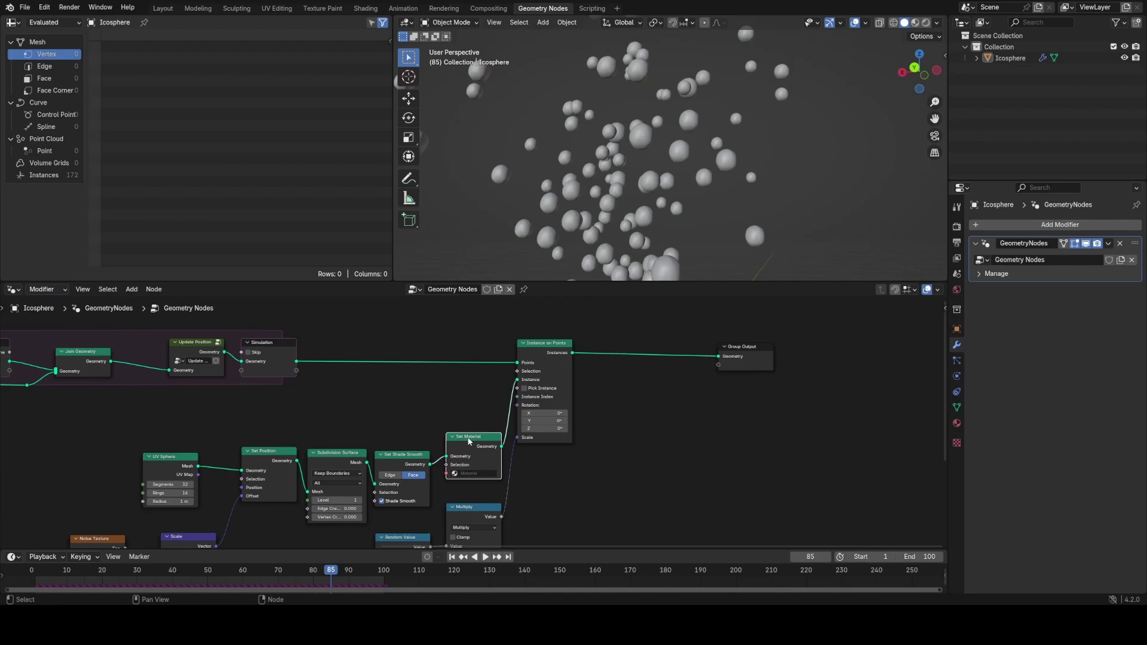
{"action": "left_click", "coordinate": [466, 452]}
Step: Create a new material named Bubble and assign it in the Set Material node
{"action": "left_click", "coordinate": [957, 423]}
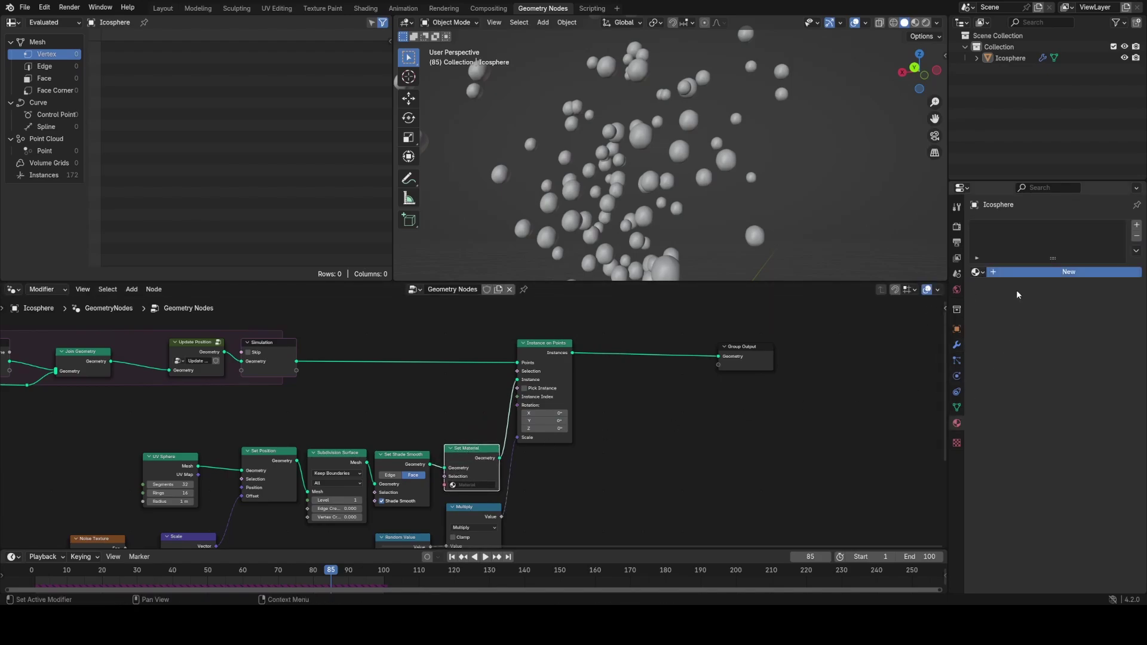
{"action": "left_click", "coordinate": [1018, 272]}
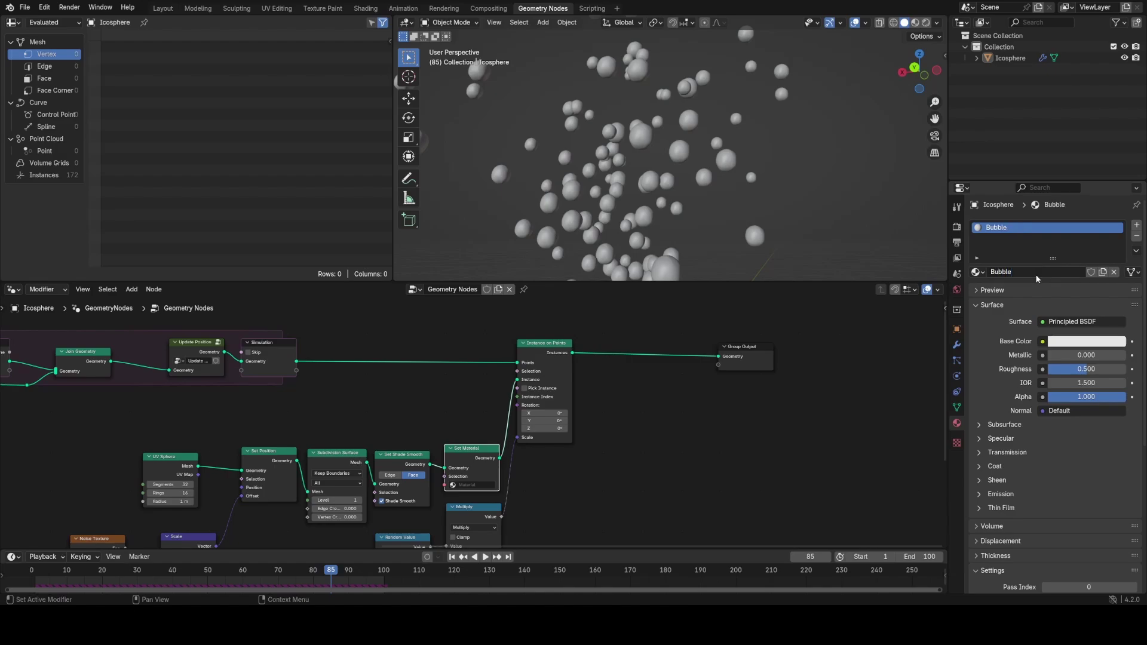
{"action": "left_click", "coordinate": [475, 485]}
{"action": "left_click", "coordinate": [487, 497]}
Step: Open the Shading workspace and set the render engine to Cycles with GPU Compute as the device
{"action": "left_click", "coordinate": [365, 8]}
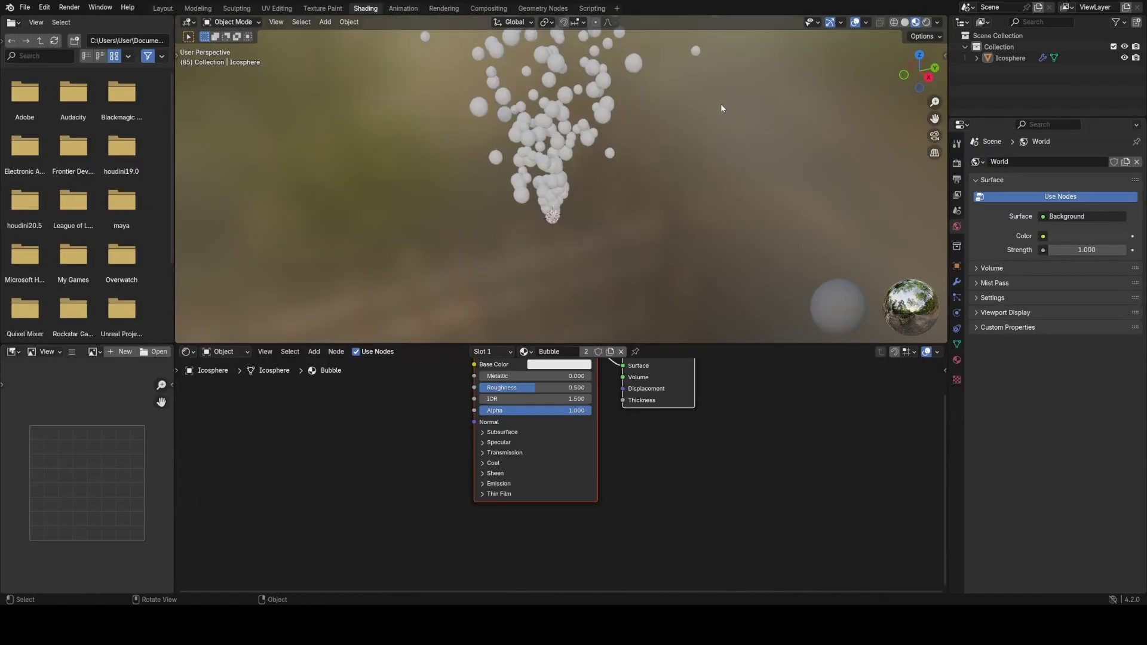
{"action": "left_click", "coordinate": [957, 163]}
{"action": "left_click", "coordinate": [1052, 161]}
{"action": "left_click", "coordinate": [1052, 197]}
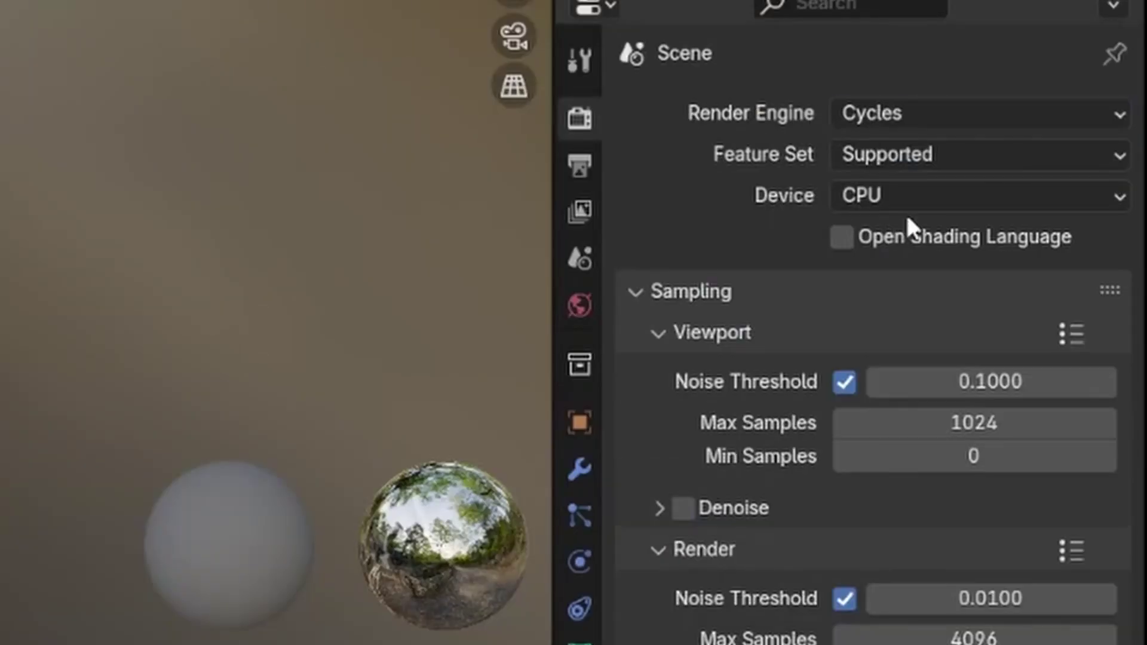
{"action": "left_click", "coordinate": [907, 204]}
{"action": "left_click", "coordinate": [908, 269]}
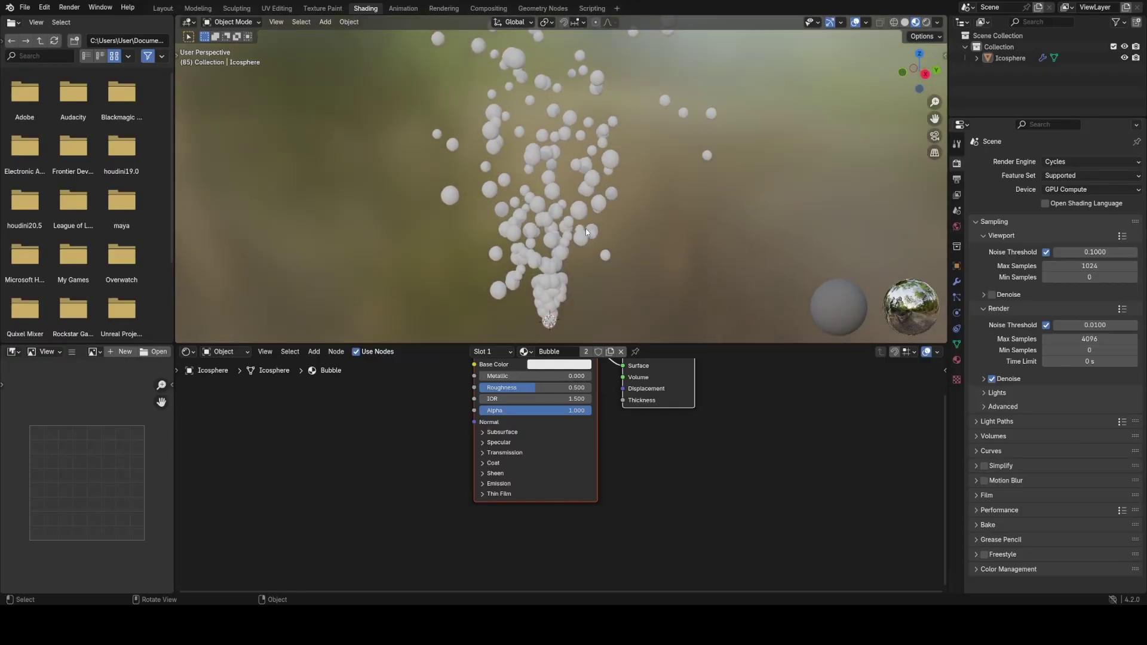
Step: Switch the viewport to rendered shading and turn off Scene World so the preview HDRI lights the bubbles
{"action": "scroll", "coordinate": [585, 228], "scroll_direction": "up", "scroll_amount": 3}
{"action": "key", "text": "z"}
{"action": "left_click", "coordinate": [641, 181]}
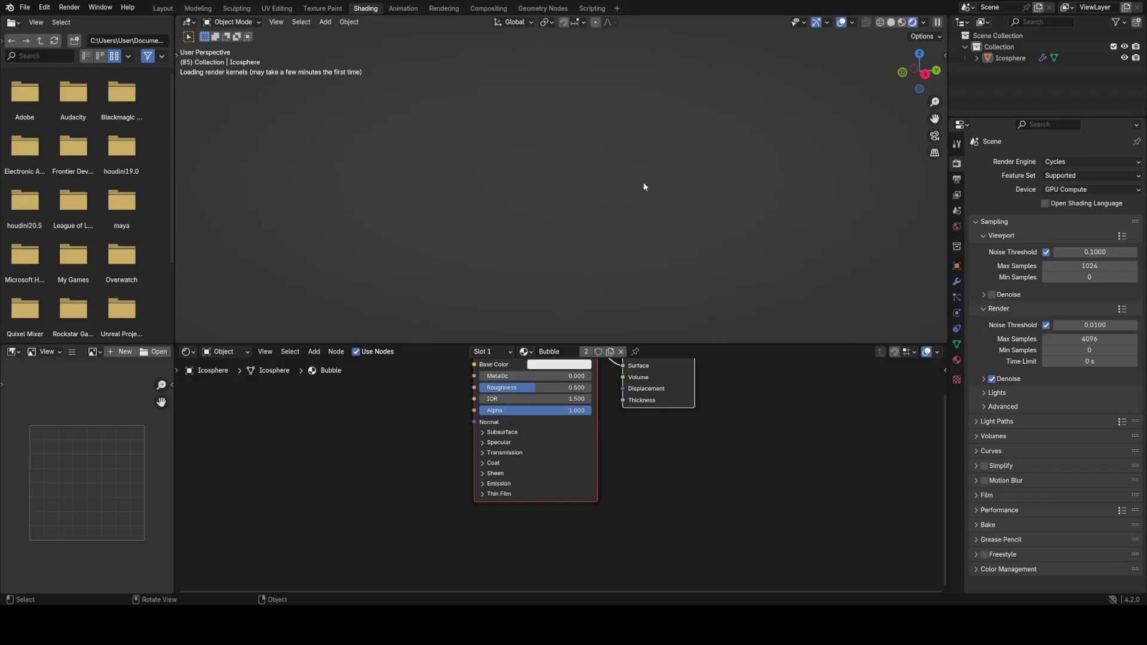
{"action": "left_click", "coordinate": [922, 25]}
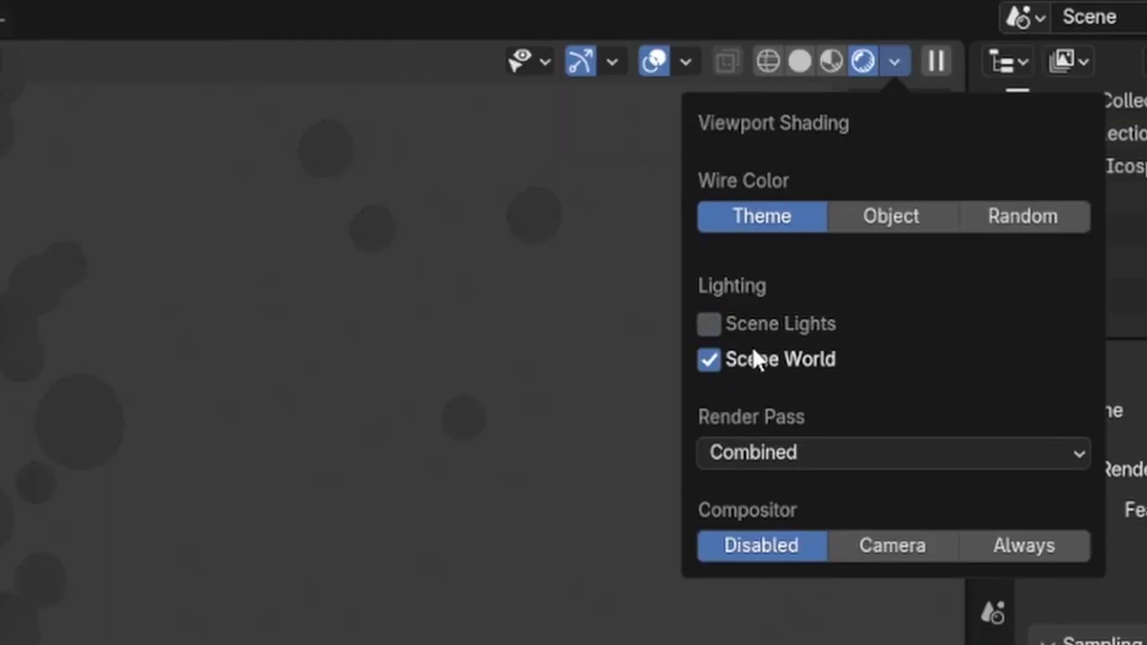
{"action": "left_click", "coordinate": [752, 359]}
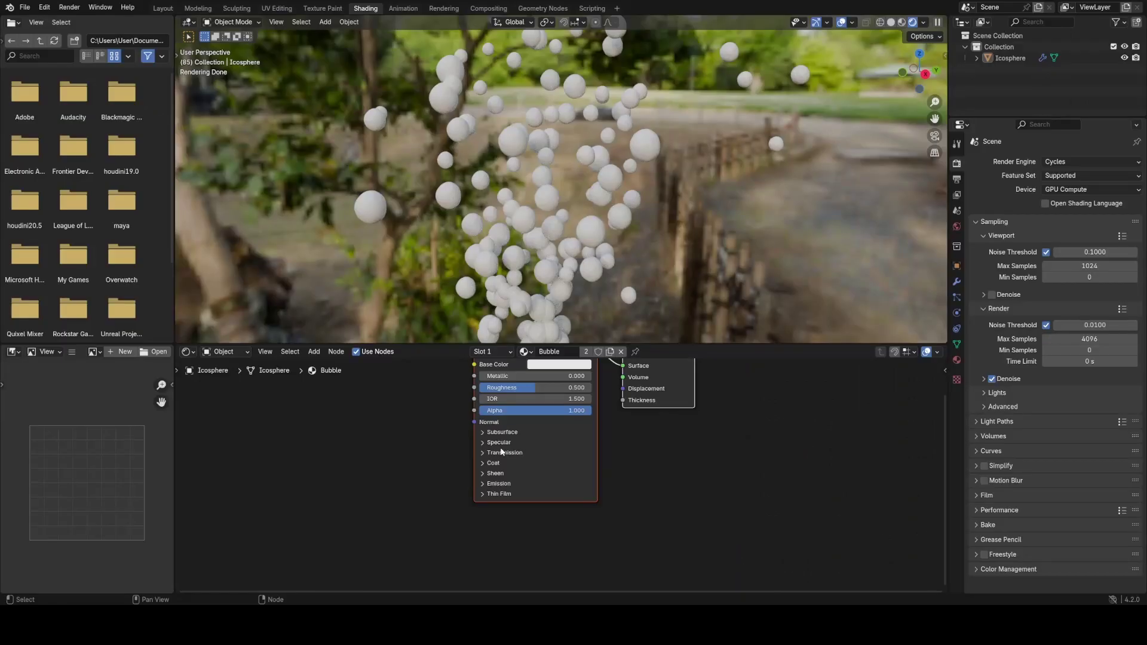
Step: Set the Bubble material's Transmission Weight to 1 and its Roughness to 0
{"action": "left_click", "coordinate": [503, 453]}
{"action": "left_click_drag", "start_coordinate": [505, 466], "coordinate": [573, 467]}
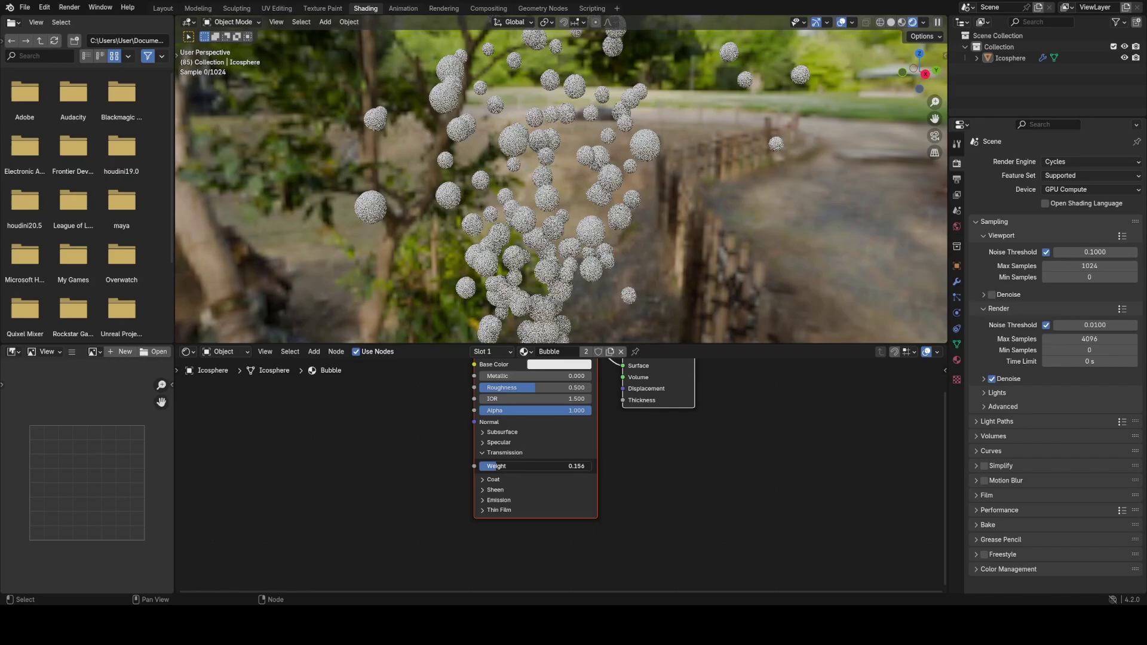
{"action": "middle_click_drag", "start_coordinate": [583, 208], "coordinate": [568, 220]}
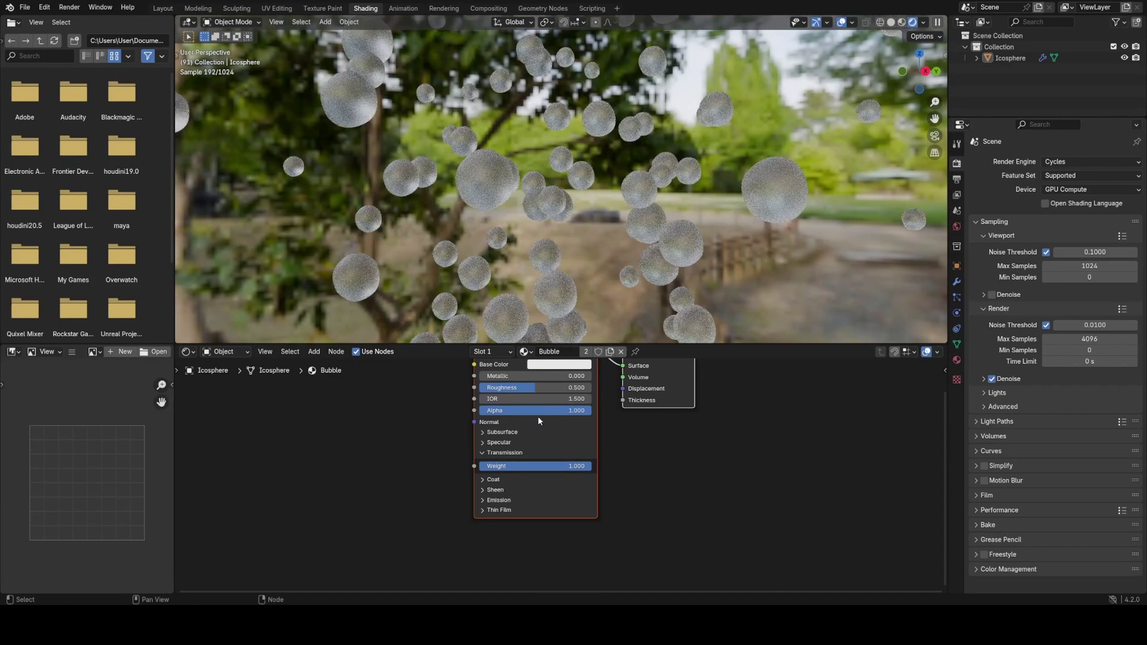
{"action": "left_click_drag", "start_coordinate": [537, 387], "coordinate": [481, 391]}
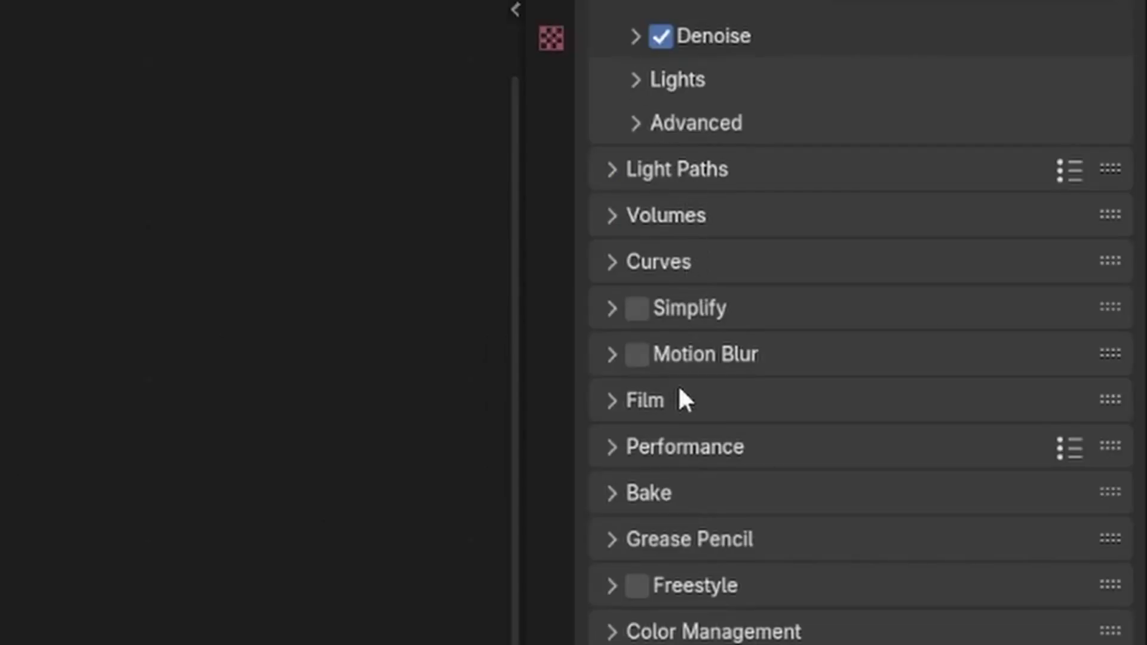
Step: Enable the Transparent film option in the render settings
{"action": "left_click", "coordinate": [645, 400]}
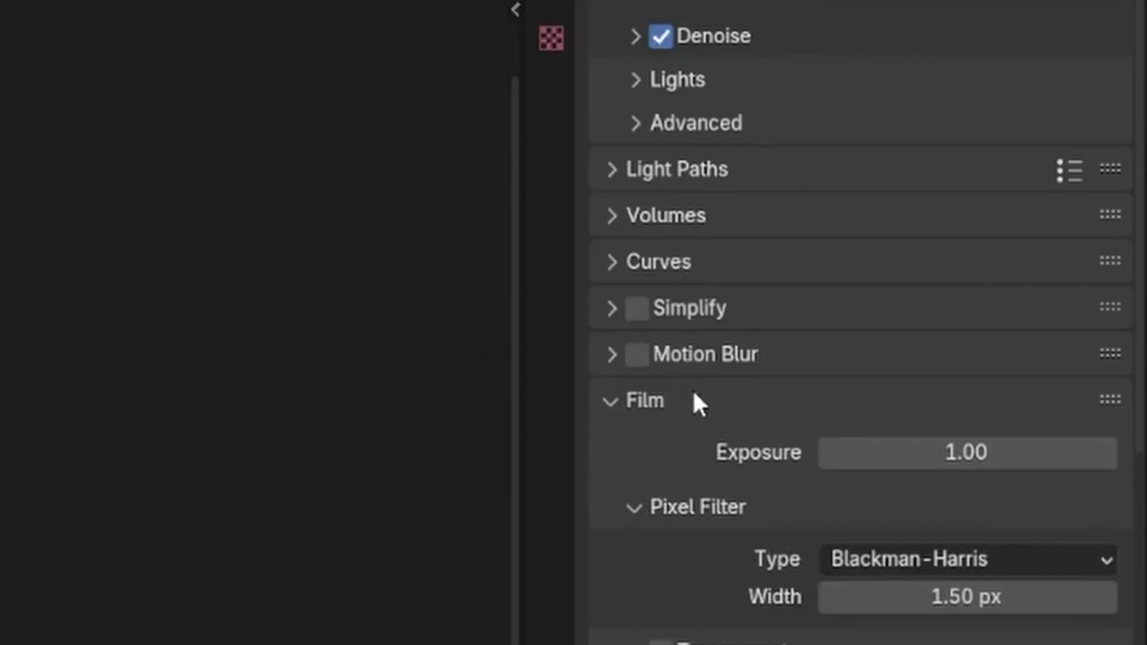
{"action": "scroll", "coordinate": [776, 401], "scroll_direction": "down", "scroll_amount": 5}
{"action": "left_click", "coordinate": [832, 419]}
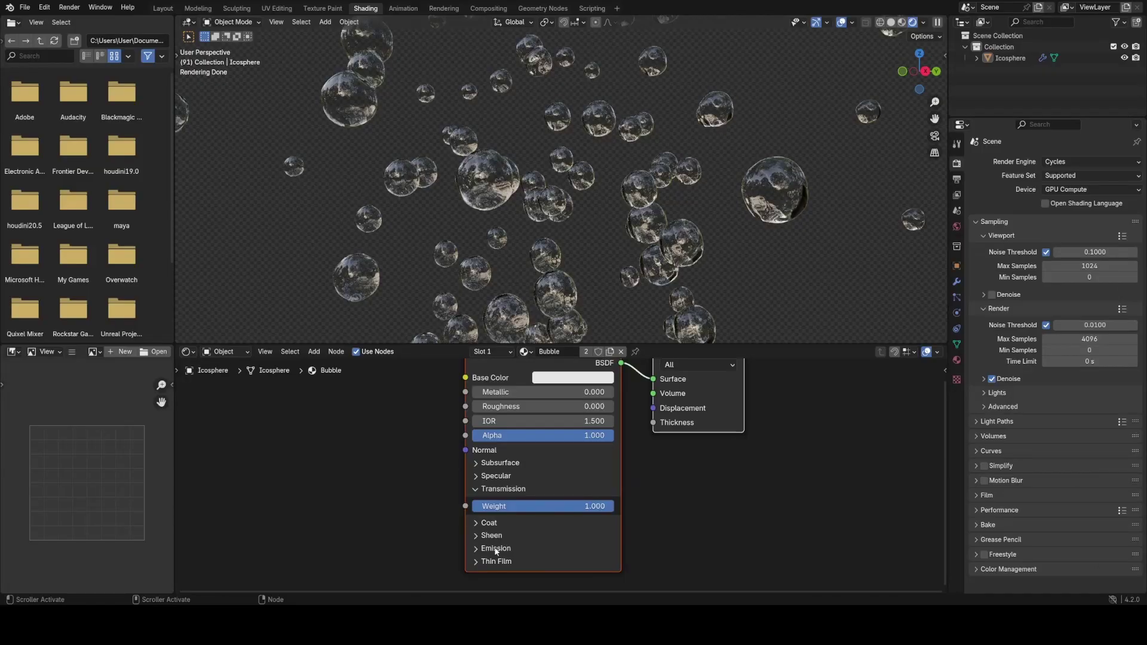
Step: Set the Bubble material's Thin Film Thickness to 500 nm and inspect the bubbles up close
{"action": "left_click", "coordinate": [496, 560]}
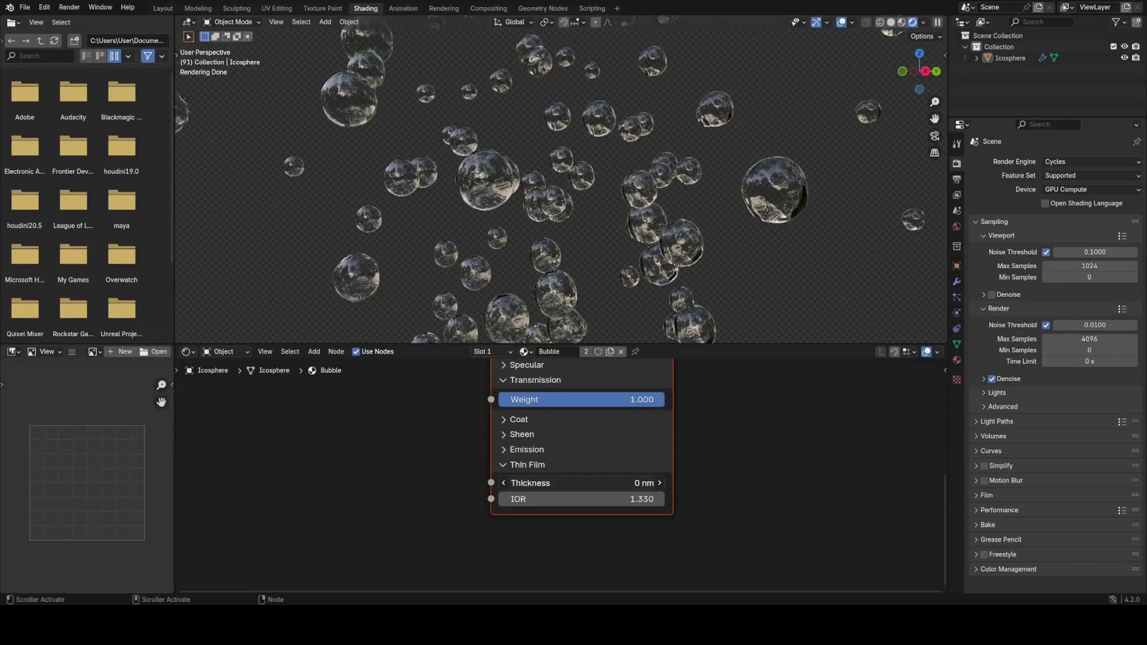
{"action": "key", "text": "Return"}
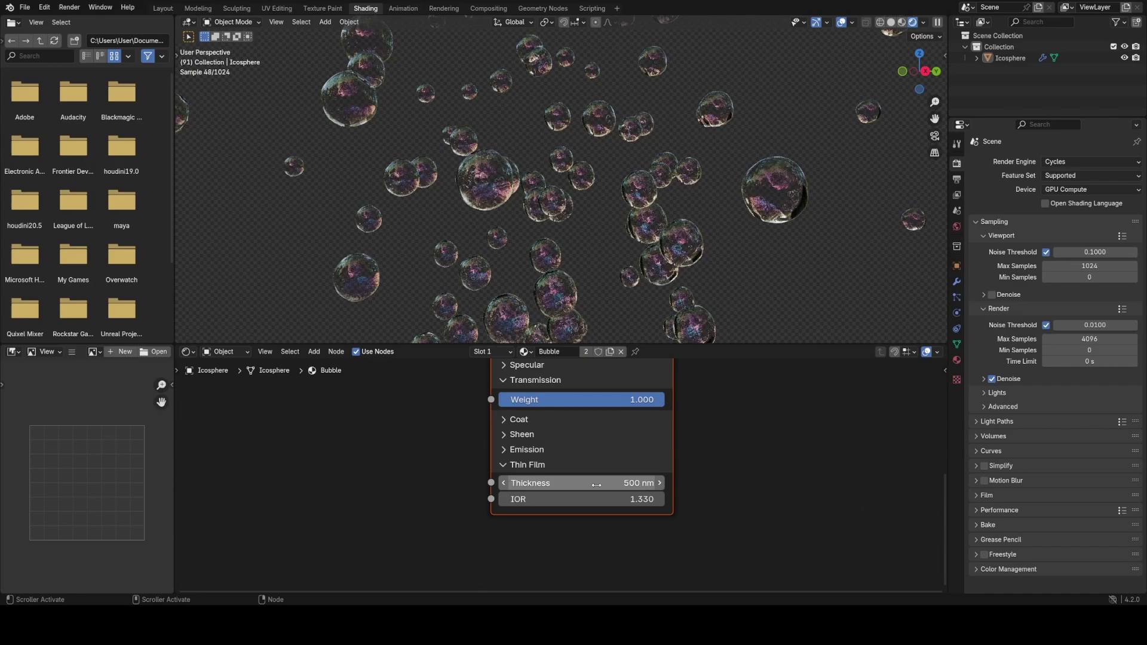
{"action": "scroll", "coordinate": [778, 259], "scroll_direction": "down", "scroll_amount": 9}
{"action": "middle_click_drag", "start_coordinate": [654, 242], "coordinate": [483, 214]}
{"action": "scroll", "coordinate": [744, 227], "scroll_direction": "up", "scroll_amount": 11}
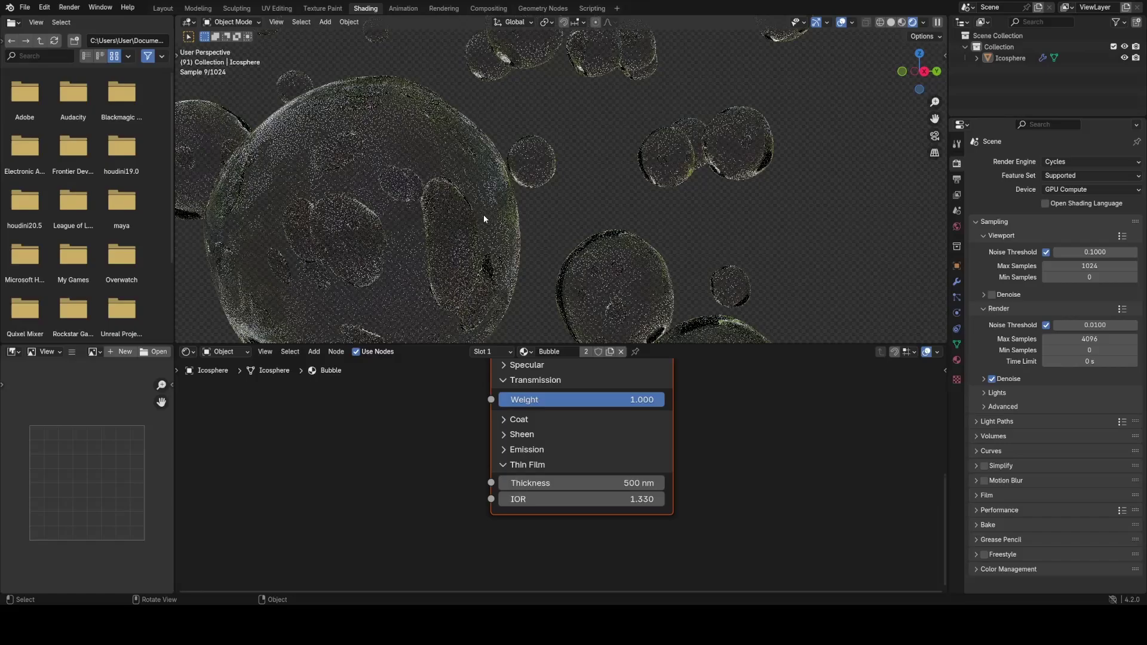
Step: Add an Object Info node to the Bubble material and preview its Random output on the bubbles
{"action": "scroll", "coordinate": [482, 214], "scroll_direction": "down", "scroll_amount": 5}
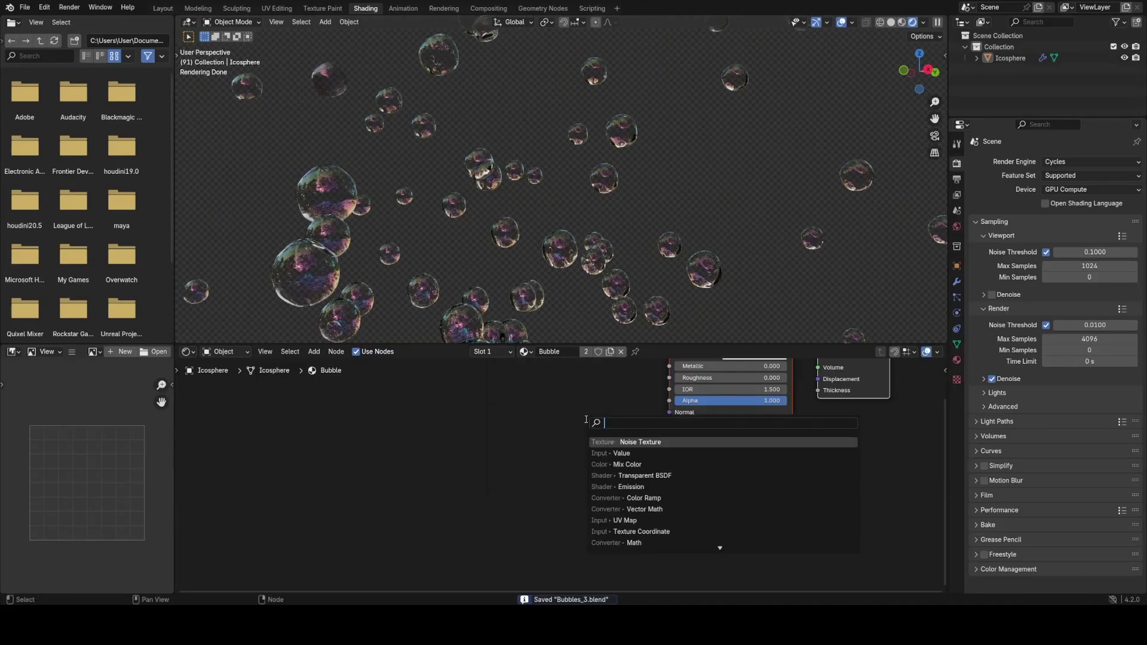
{"action": "left_click", "coordinate": [623, 442]}
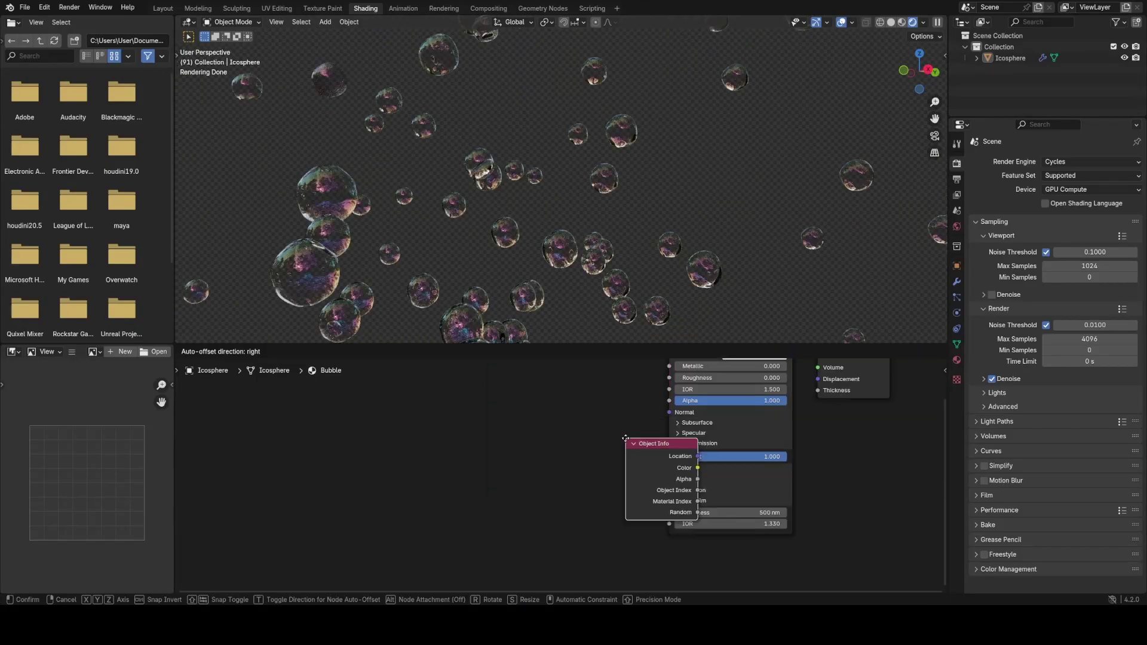
{"action": "left_click", "coordinate": [461, 439]}
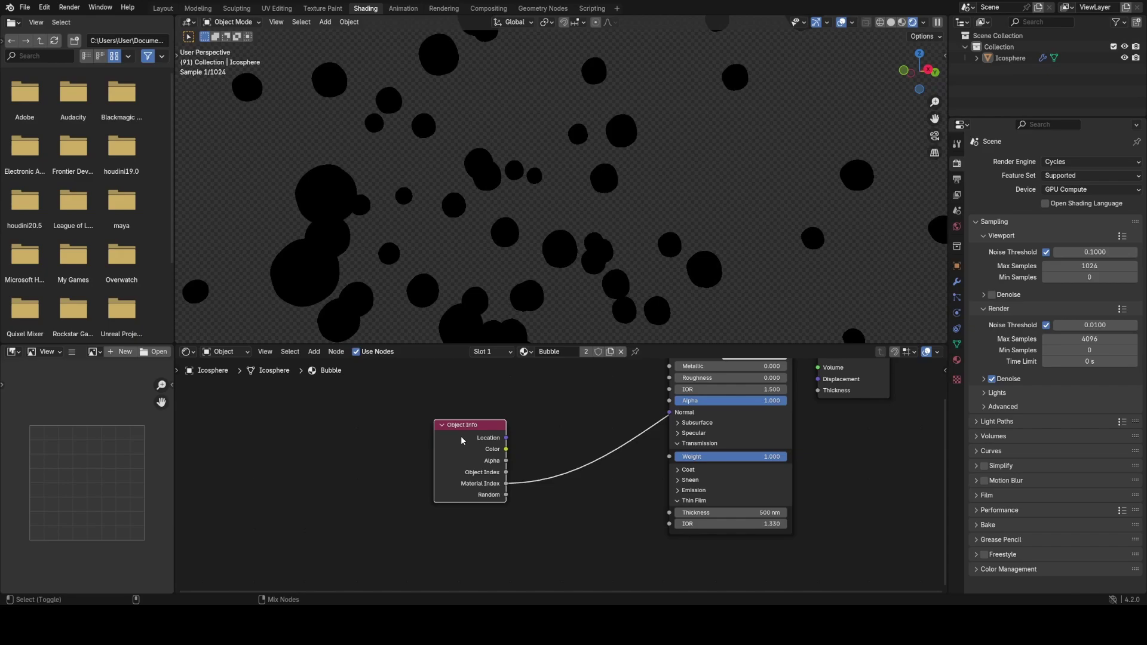
{"action": "left_click_drag", "start_coordinate": [463, 441], "coordinate": [420, 437]}
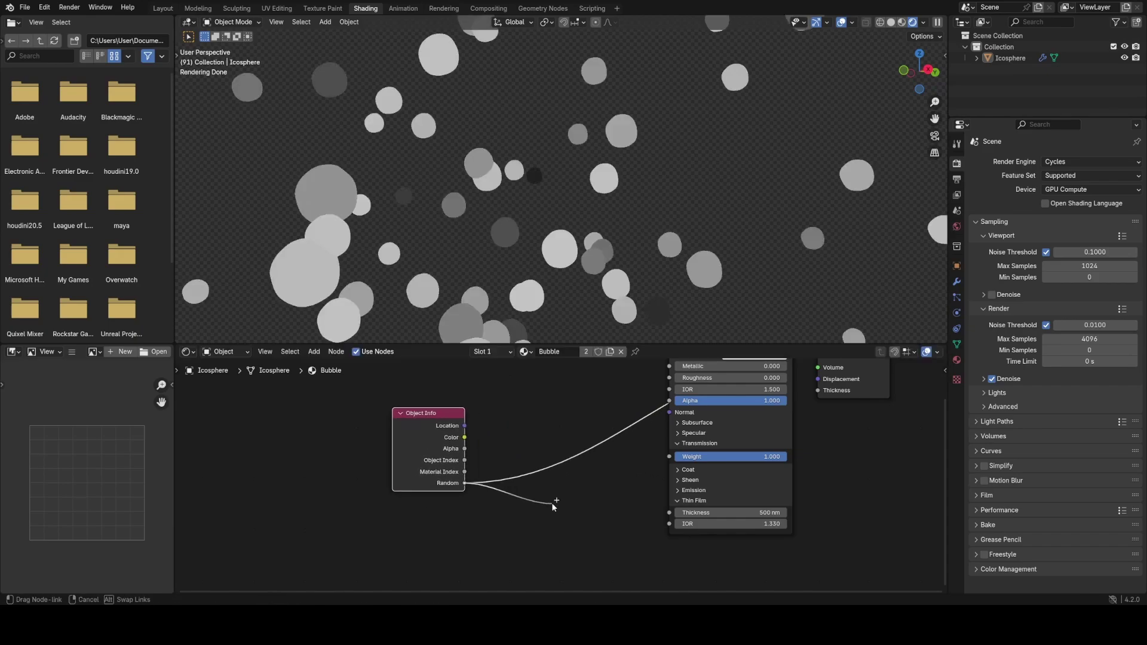
Step: Route Object Info's Random through a new Map Range node into the thin film Thickness, and reconnect the Principled BSDF to the Material Output
{"action": "left_click_drag", "start_coordinate": [656, 515], "coordinate": [574, 487]}
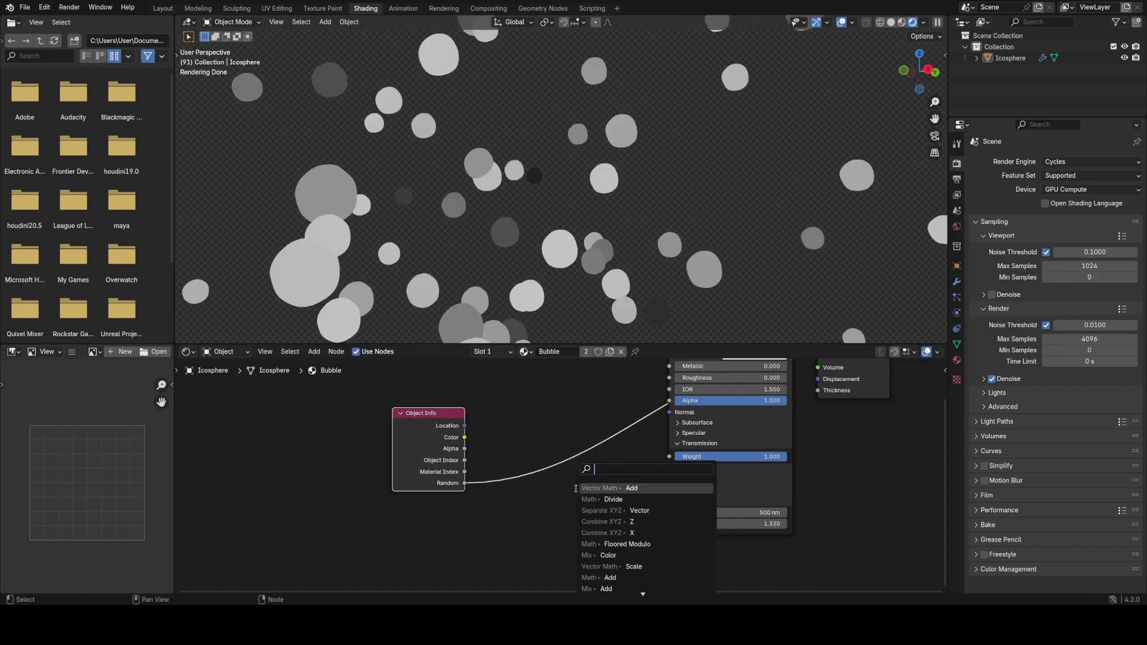
{"action": "type", "text": "map"}
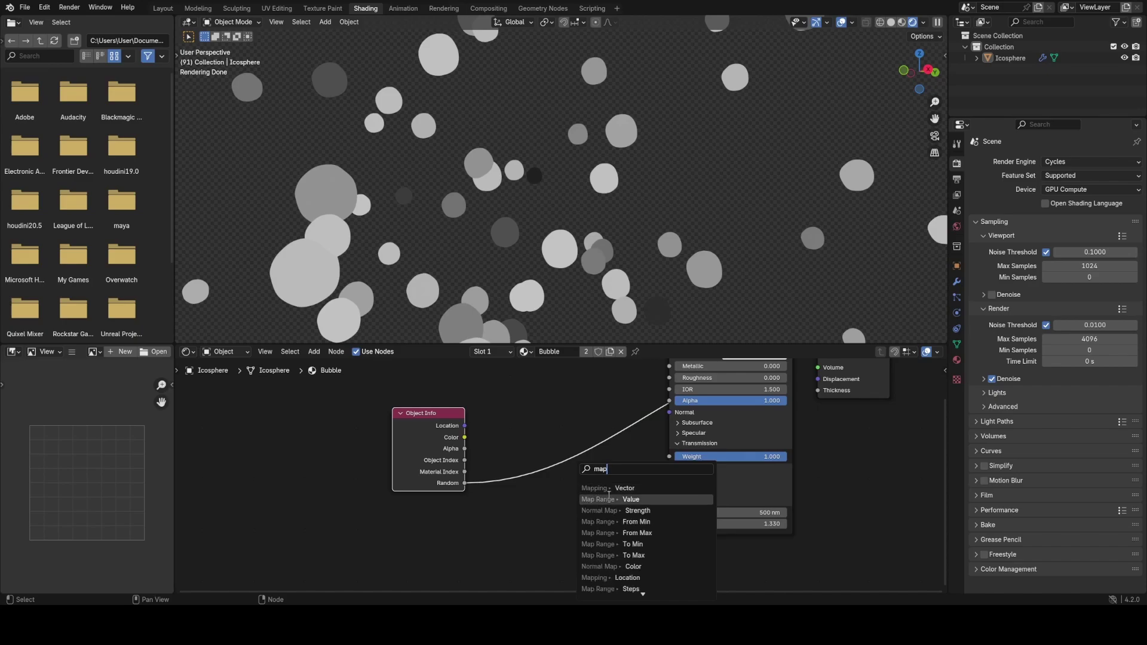
{"action": "left_click", "coordinate": [603, 500]}
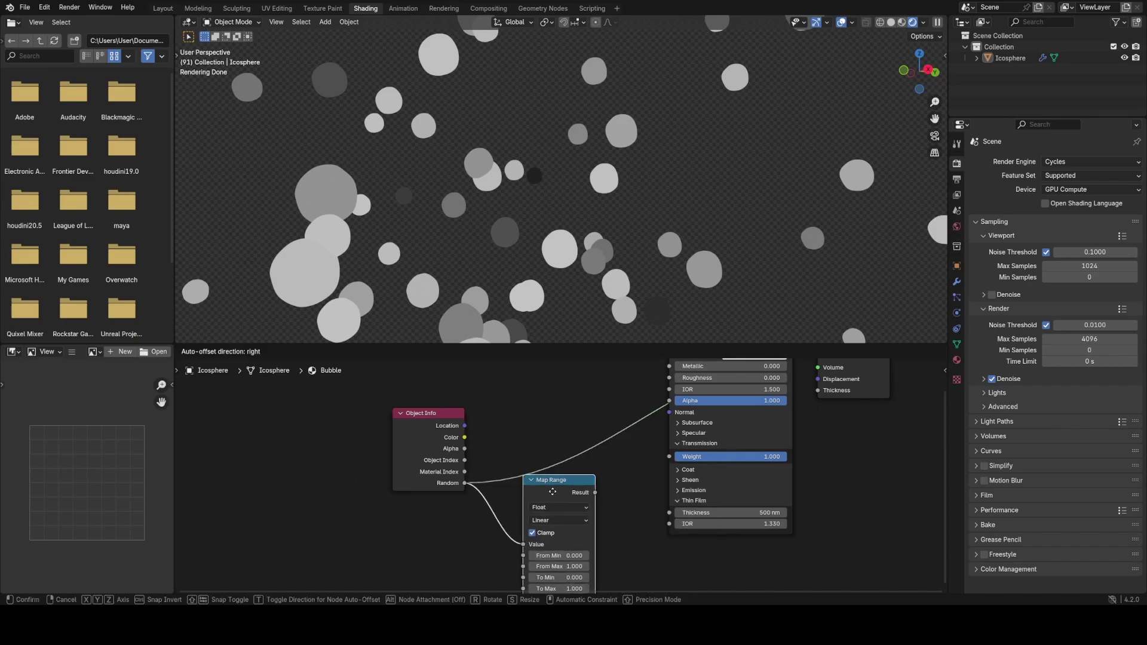
{"action": "left_click", "coordinate": [593, 487]}
{"action": "left_click_drag", "start_coordinate": [595, 491], "coordinate": [604, 490]}
{"action": "middle_click_drag", "start_coordinate": [670, 517], "coordinate": [610, 585]}
{"action": "left_click", "coordinate": [654, 413], "text": "ctrl+shift"}
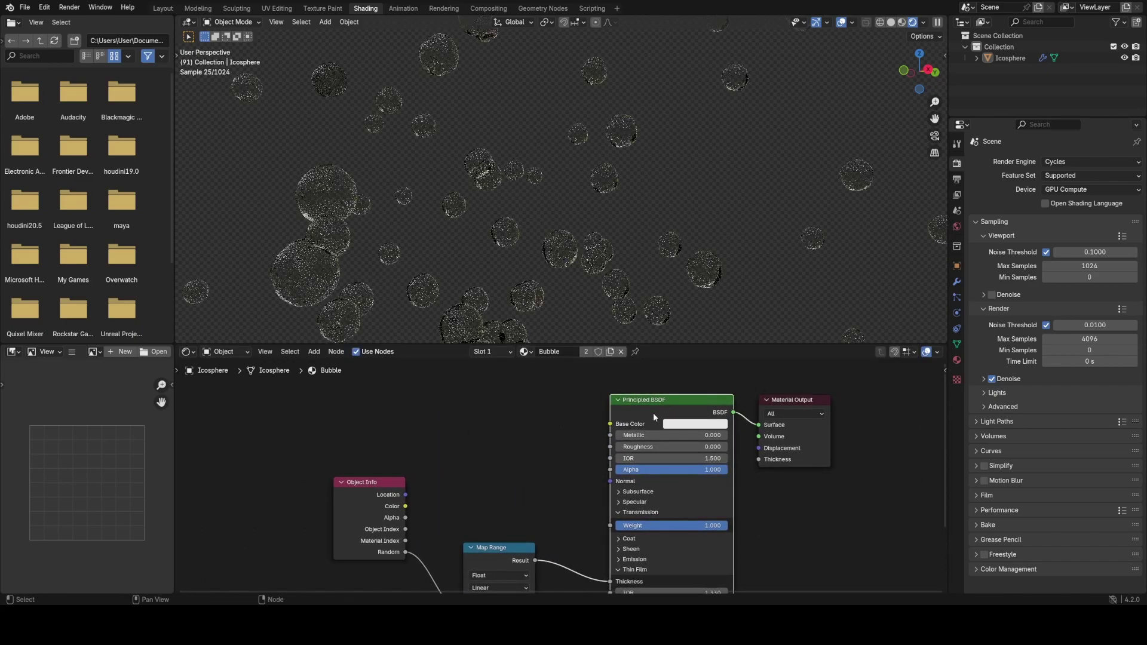
Step: Set the Map Range node's To Min to 400 and To Max to 600, and save the file
{"action": "middle_click_drag", "start_coordinate": [556, 546], "coordinate": [596, 386]}
{"action": "scroll", "coordinate": [583, 470], "scroll_direction": "up", "scroll_amount": 2}
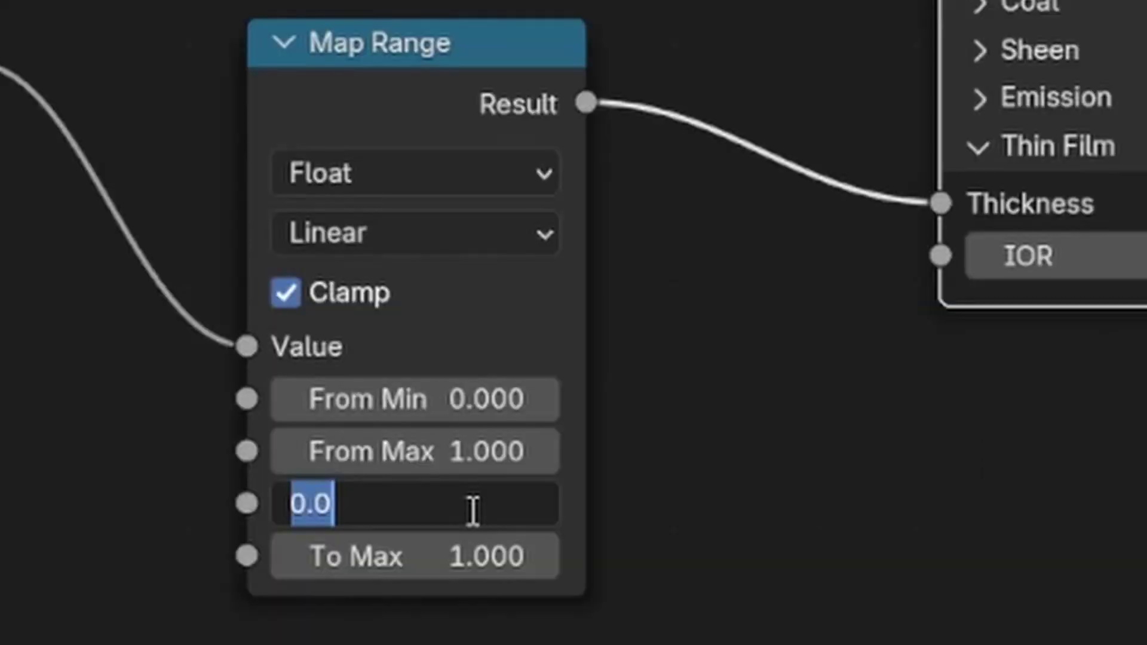
{"action": "type", "text": "400"}
{"action": "key", "text": "Return"}
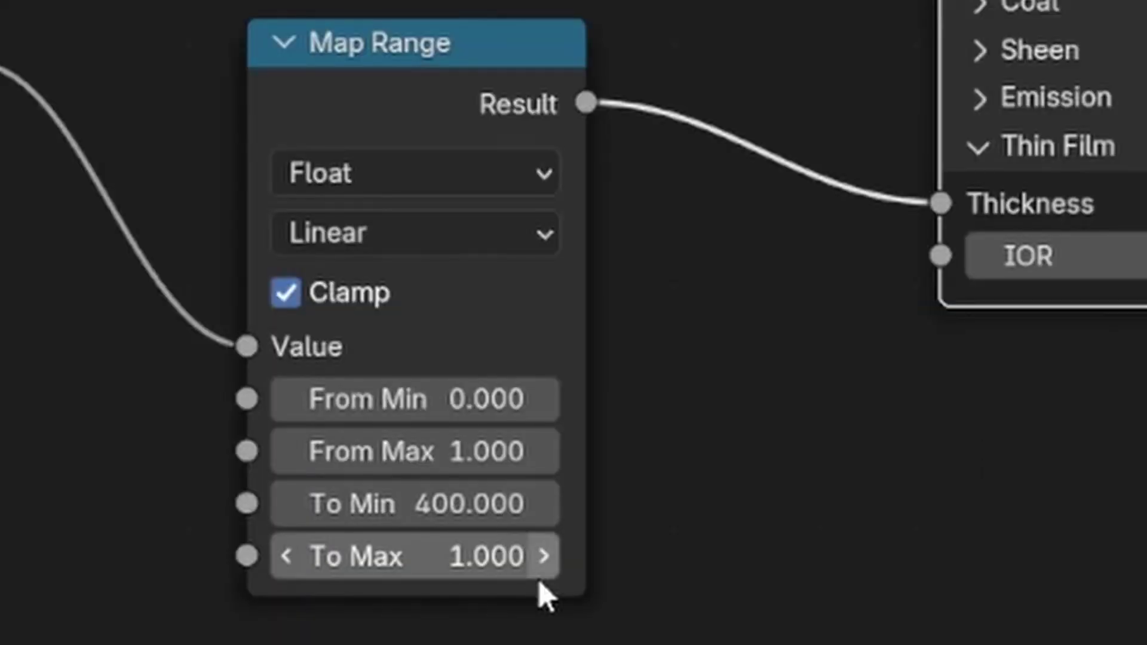
{"action": "left_click", "coordinate": [481, 549]}
{"action": "type", "text": "600"}
{"action": "key", "text": "Return"}
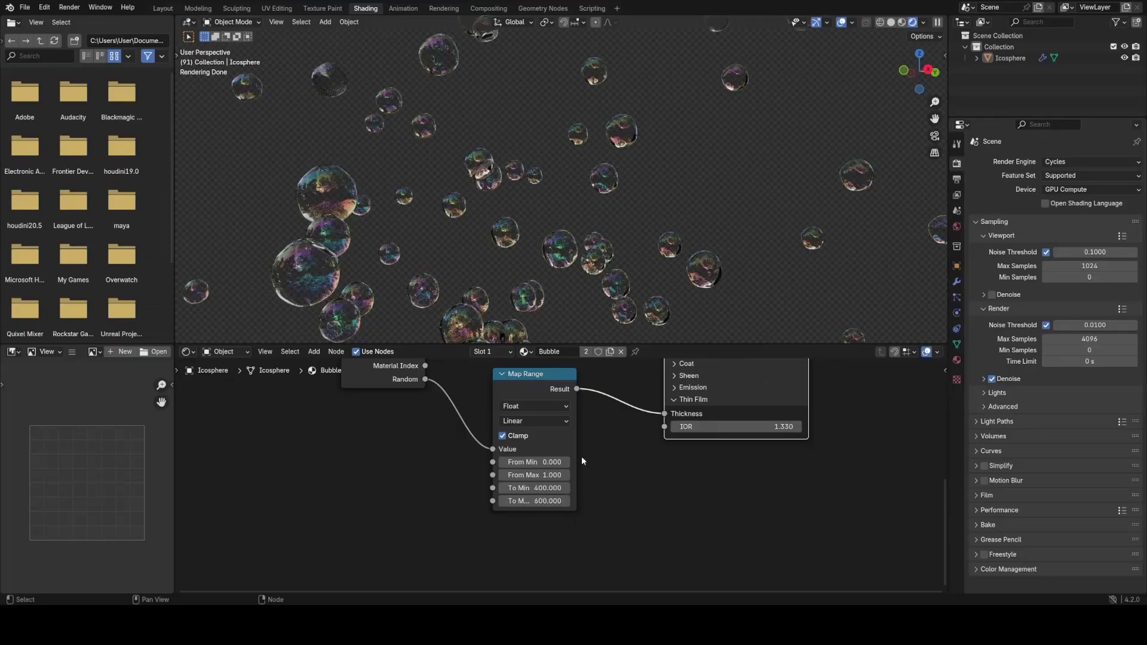
{"action": "key", "text": "ctrl+s"}
{"action": "scroll", "coordinate": [630, 433], "scroll_direction": "down", "scroll_amount": 2}
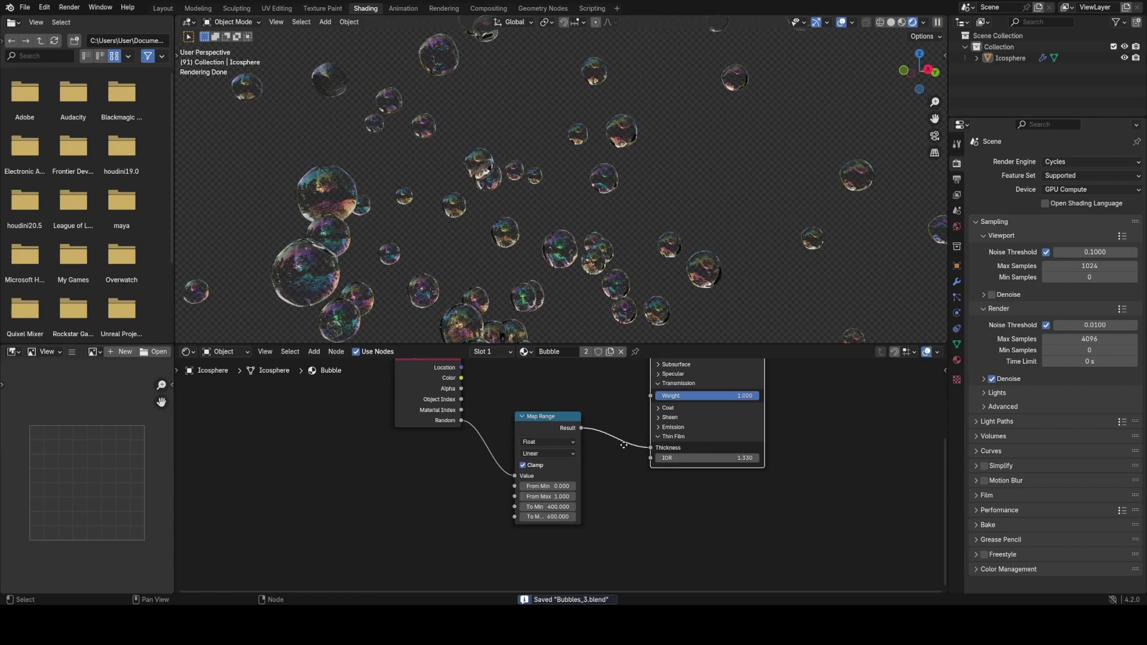
{"action": "middle_click_drag", "start_coordinate": [624, 445], "coordinate": [625, 533]}
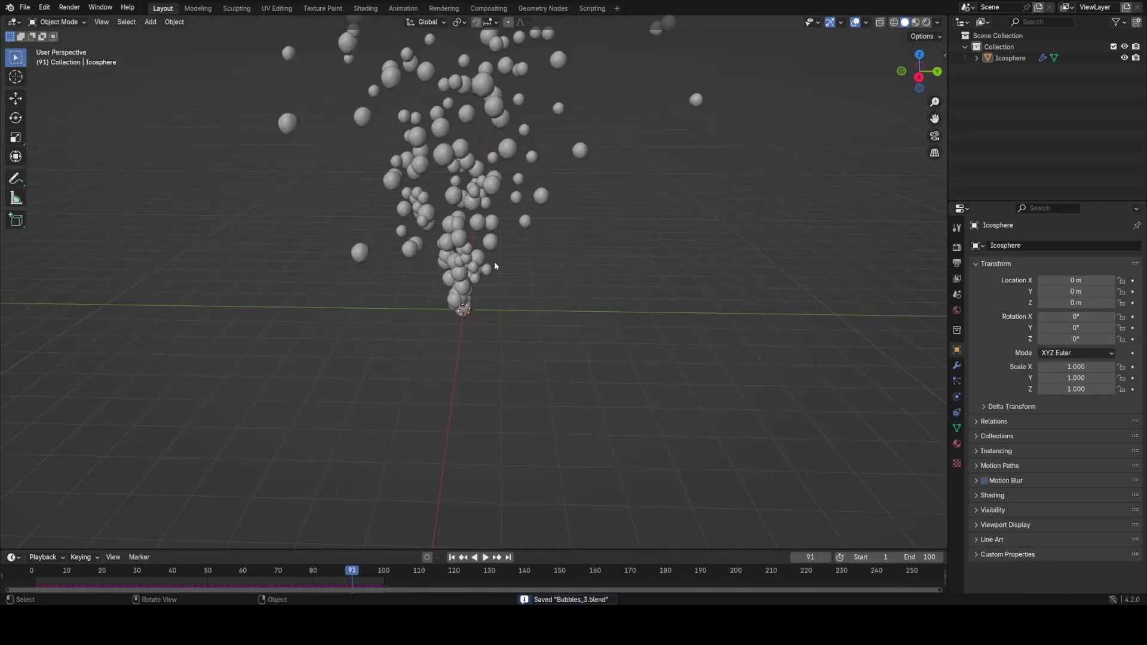
Step: Frame the bubbles in the Layout viewport and switch it to rendered shading
{"action": "mouse_move", "coordinate": [495, 266]}
{"action": "middle_mouse_down", "text": "shift"}
{"action": "mouse_move", "coordinate": [521, 408]}
{"action": "mouse_move", "coordinate": [594, 328]}
{"action": "mouse_move", "coordinate": [409, 340]}
{"action": "mouse_move", "coordinate": [504, 319]}
{"action": "middle_mouse_up", "text": "shift"}
{"action": "scroll", "coordinate": [538, 337], "scroll_direction": "up", "scroll_amount": 2}
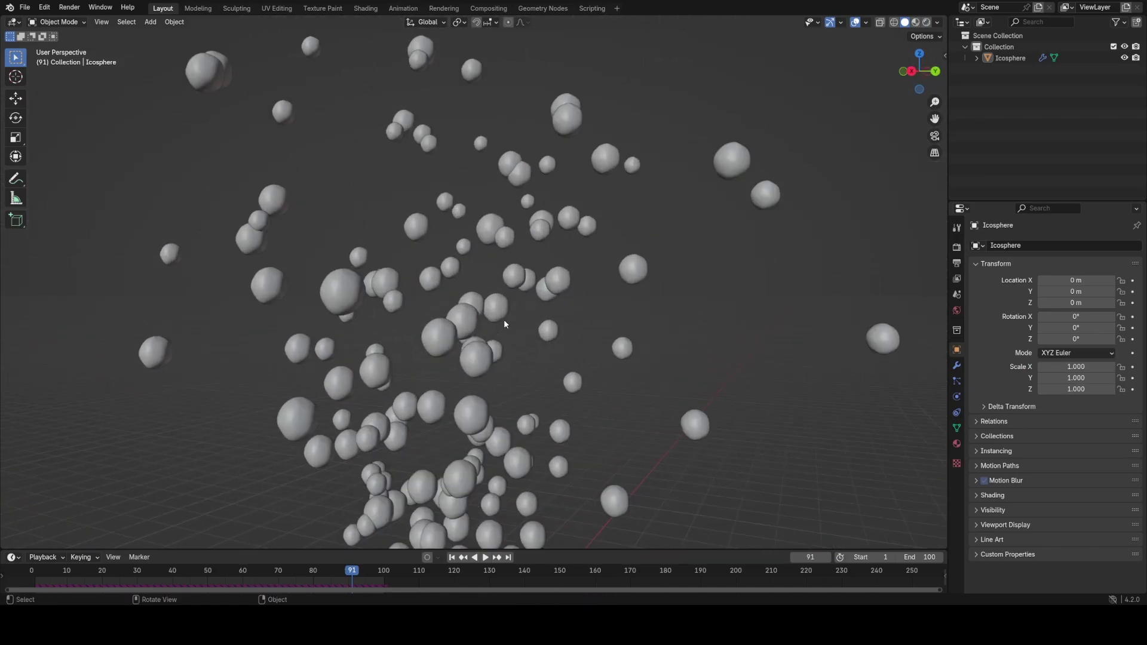
{"action": "key", "text": "z"}
{"action": "left_click", "coordinate": [606, 245]}
{"action": "scroll", "coordinate": [618, 264], "scroll_direction": "up", "scroll_amount": 2}
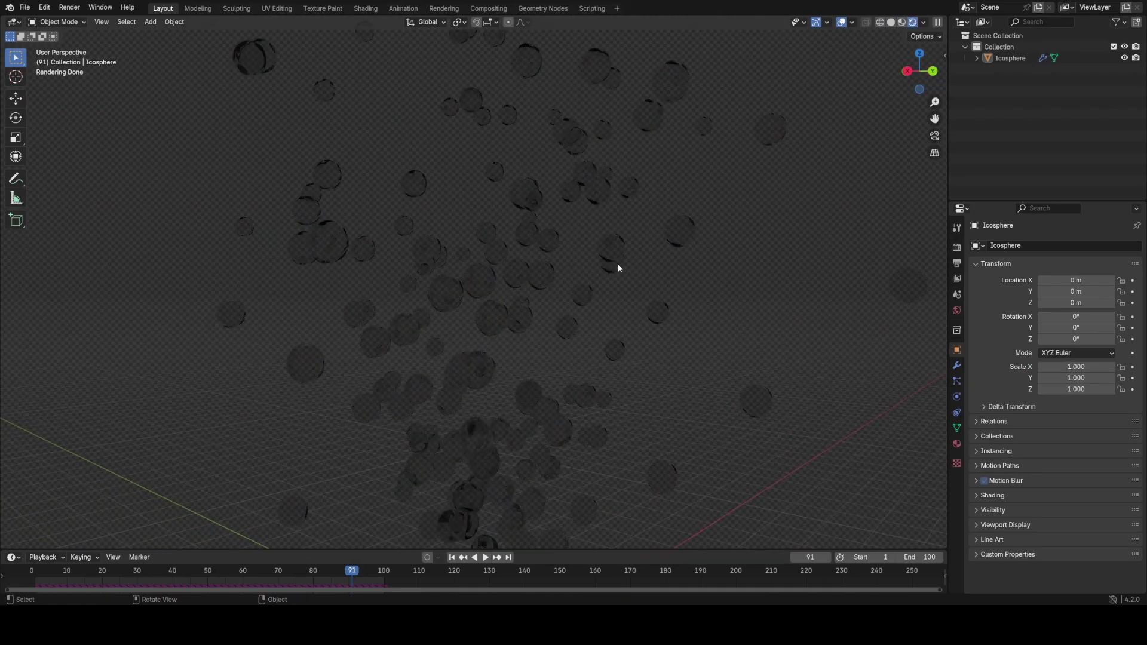
Step: Use an Environment Texture as the World background color and load interior.exr as its image
{"action": "left_click", "coordinate": [957, 310]}
{"action": "left_click", "coordinate": [1042, 315]}
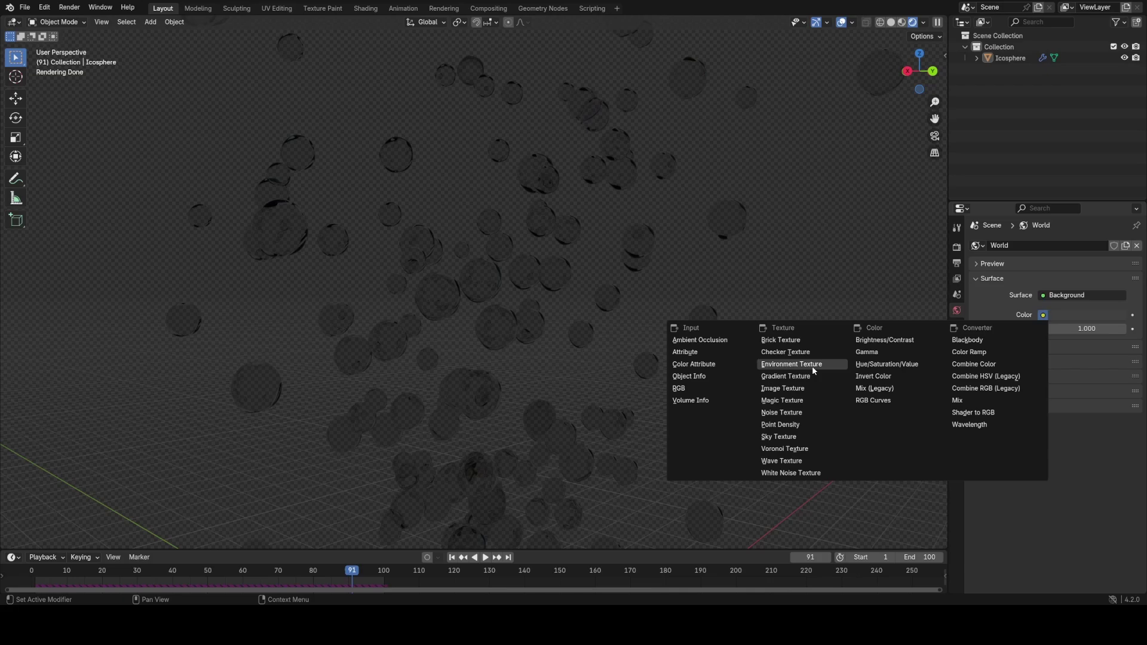
{"action": "left_click", "coordinate": [792, 364]}
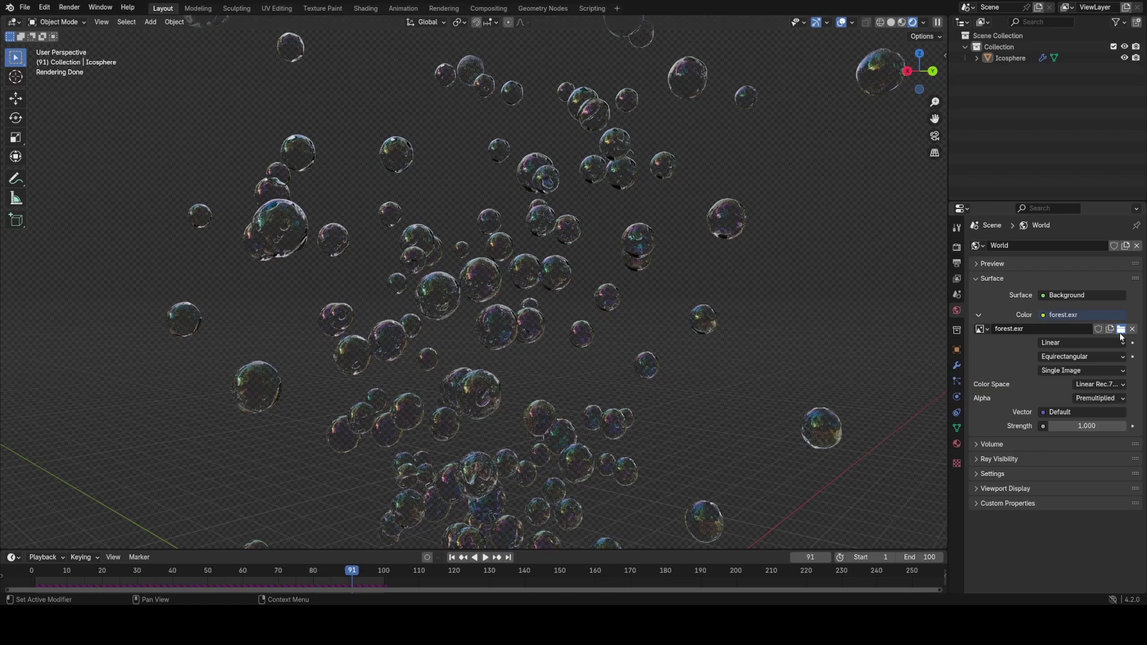
{"action": "double_click", "coordinate": [630, 201]}
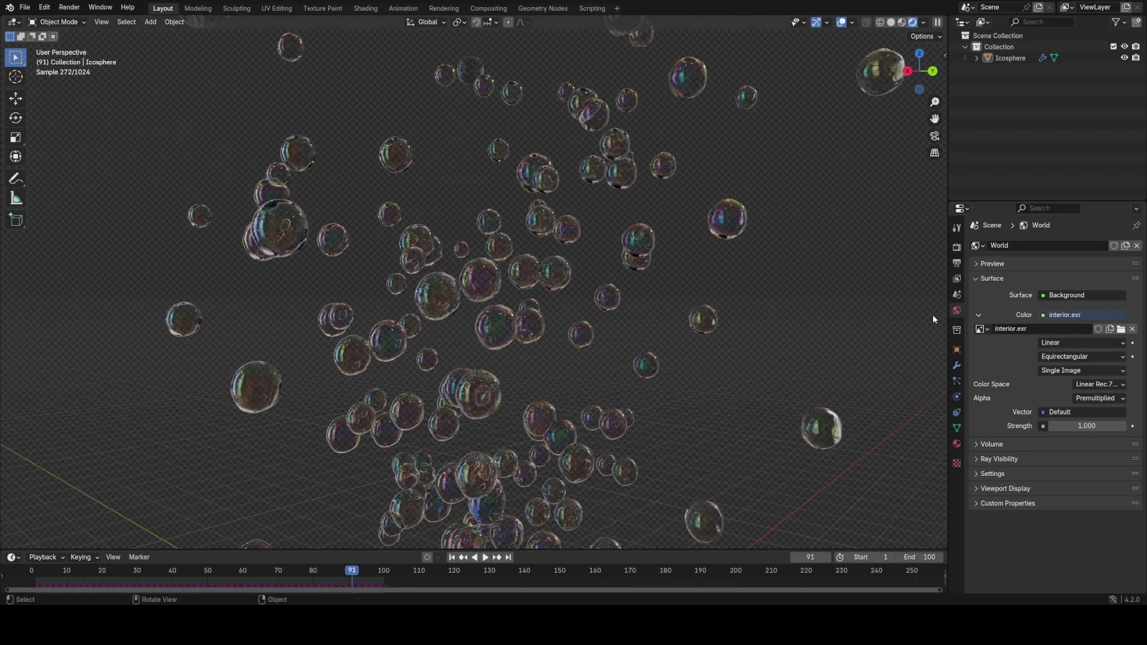
Step: Add a camera aligned to the current view of the bubbles and enable Render Region
{"action": "middle_click_drag", "start_coordinate": [697, 311], "coordinate": [656, 264]}
{"action": "key", "text": "shift+a"}
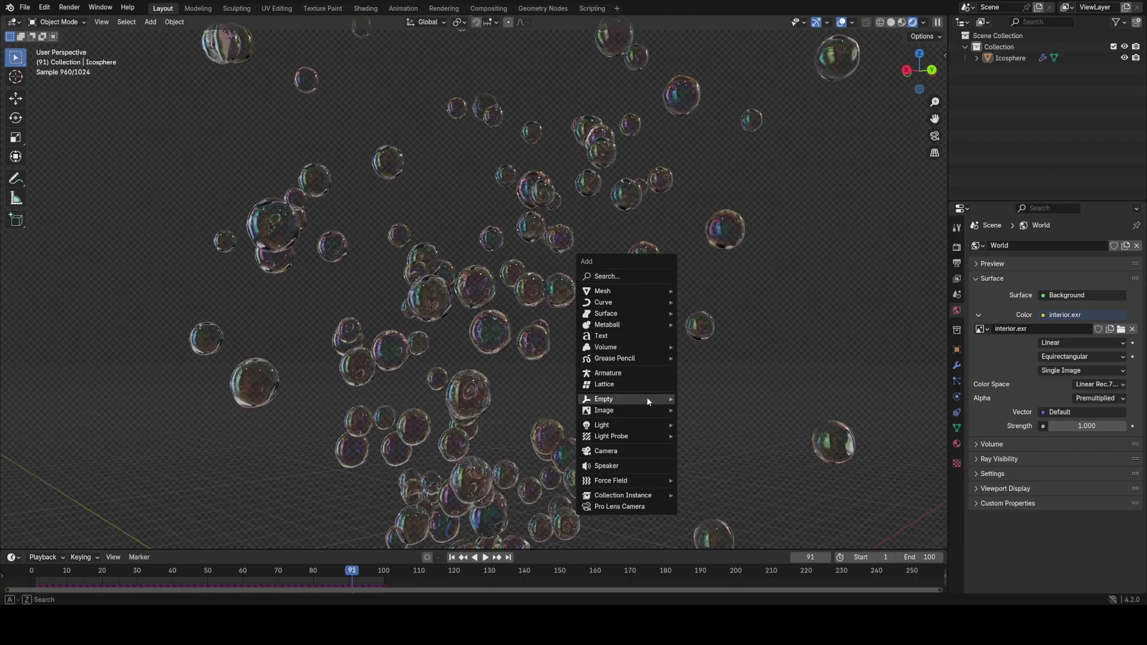
{"action": "left_click", "coordinate": [622, 449]}
{"action": "key", "text": "ctrl+alt+KP_0"}
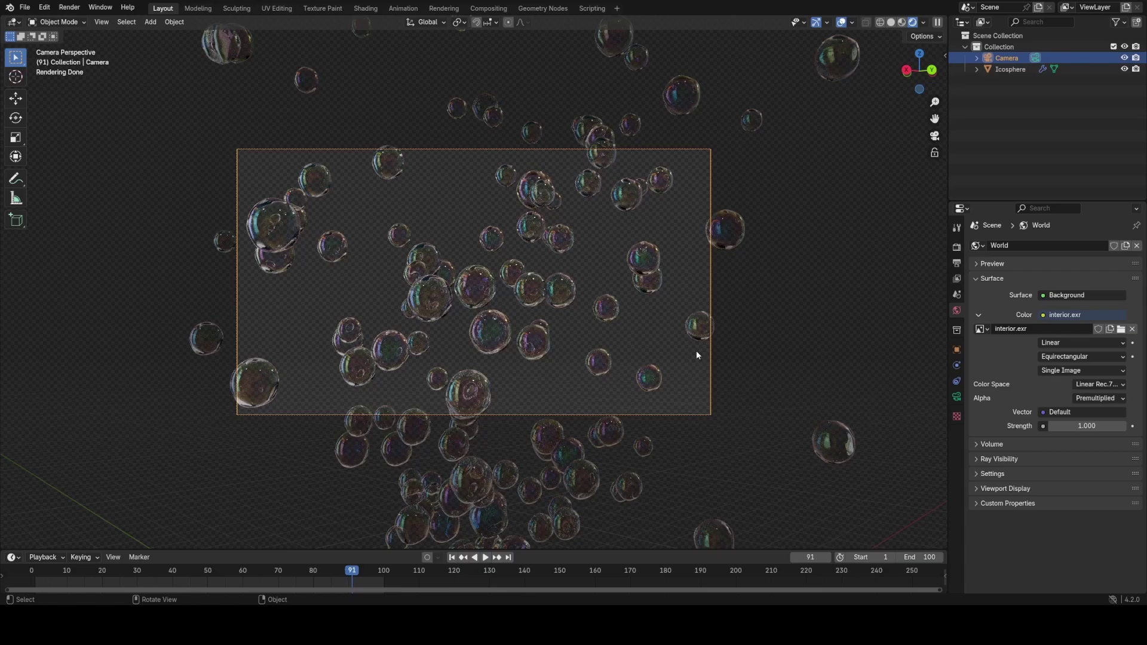
{"action": "left_click", "coordinate": [957, 263]}
{"action": "left_click", "coordinate": [1073, 323]}
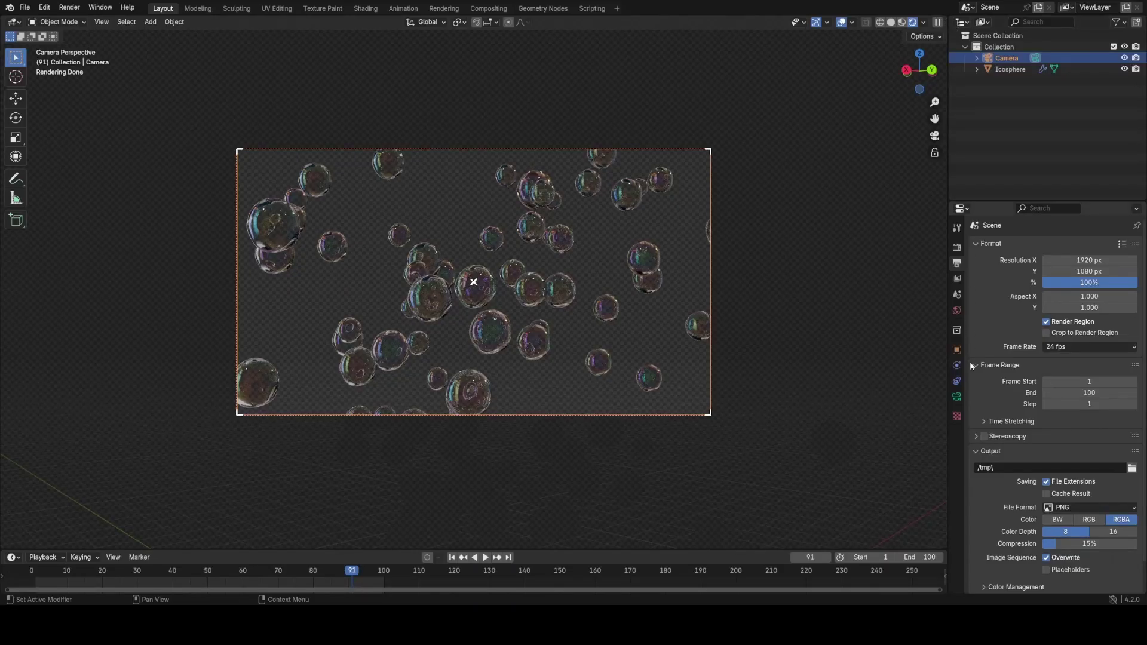
Step: Set the camera's focal length to 60 mm and deselect the camera
{"action": "left_click", "coordinate": [956, 397]}
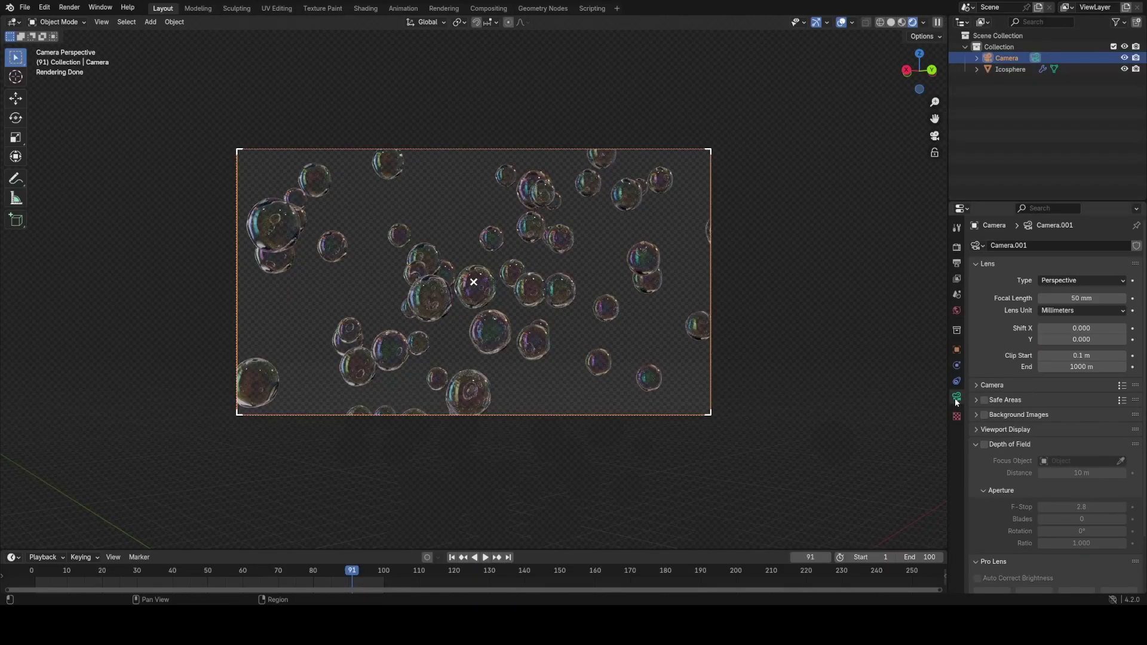
{"action": "left_click", "coordinate": [1070, 299]}
{"action": "type", "text": "60"}
{"action": "key", "text": "Return"}
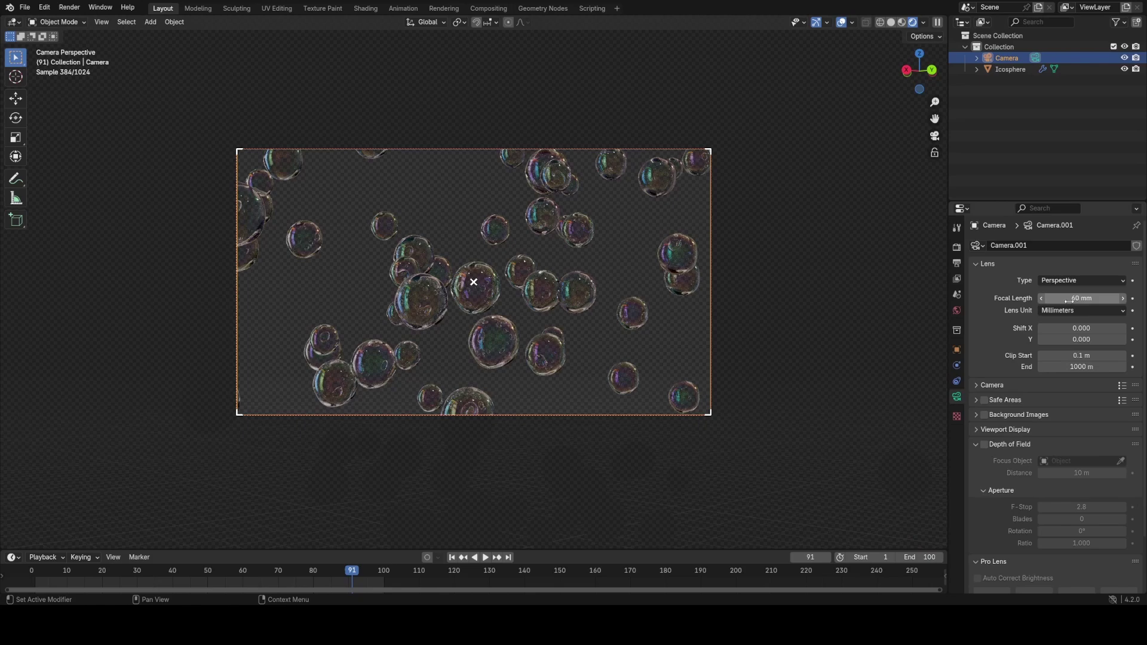
{"action": "left_click", "coordinate": [838, 338]}
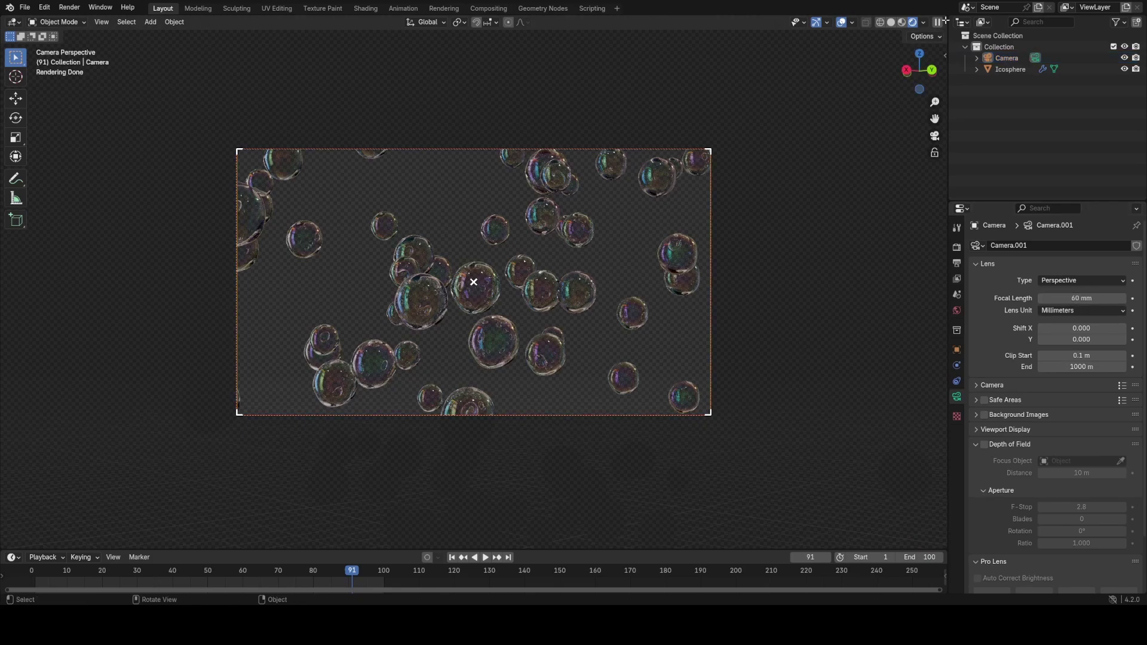
Step: Split the viewport into two side-by-side 3D views and orbit the second to see the camera from outside
{"action": "left_click_drag", "start_coordinate": [945, 21], "coordinate": [496, 24]}
{"action": "left_click", "coordinate": [509, 21]}
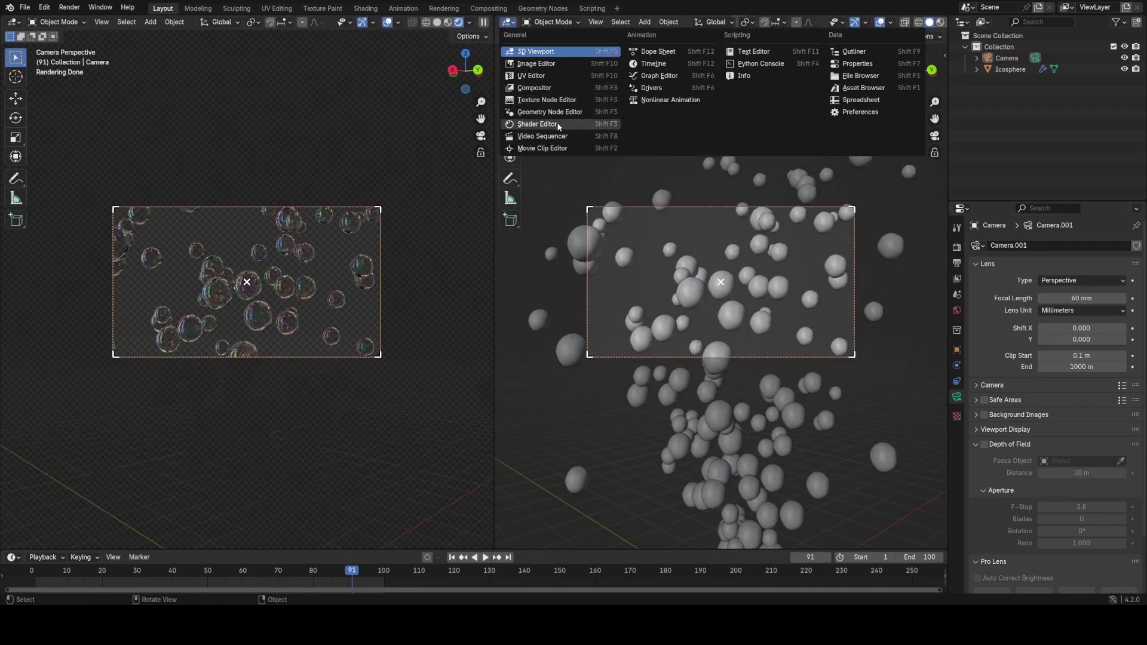
{"action": "middle_click_drag", "start_coordinate": [705, 269], "coordinate": [717, 215]}
Step: Enable the camera's depth of field and show its Limits in the viewport display
{"action": "left_click", "coordinate": [985, 446]}
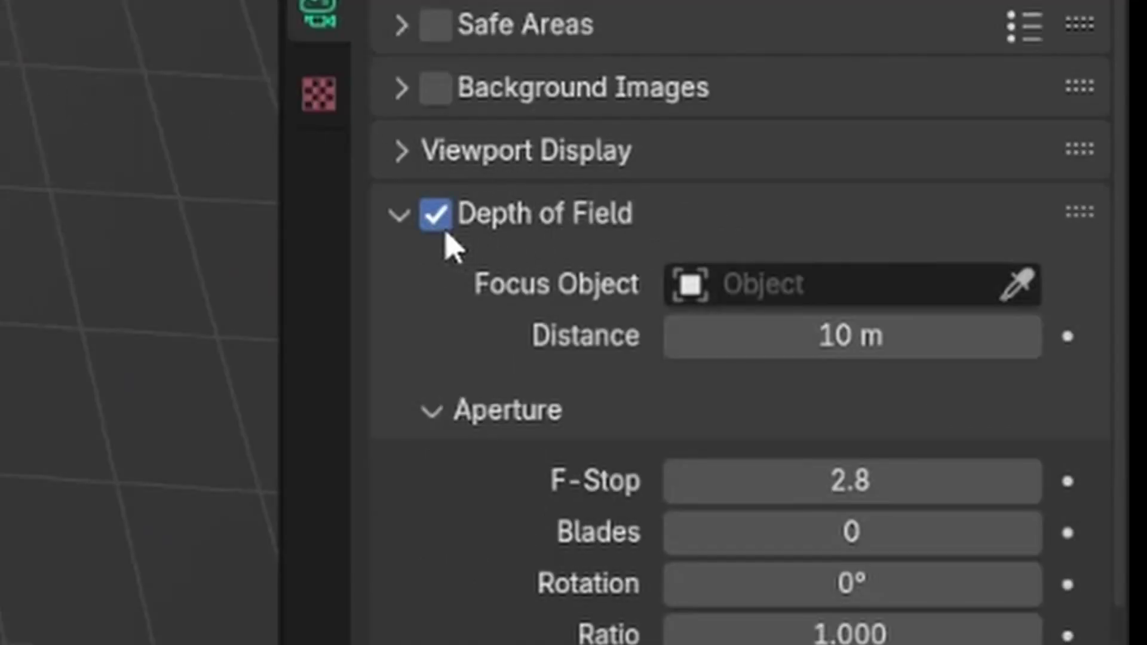
{"action": "left_click", "coordinate": [556, 166]}
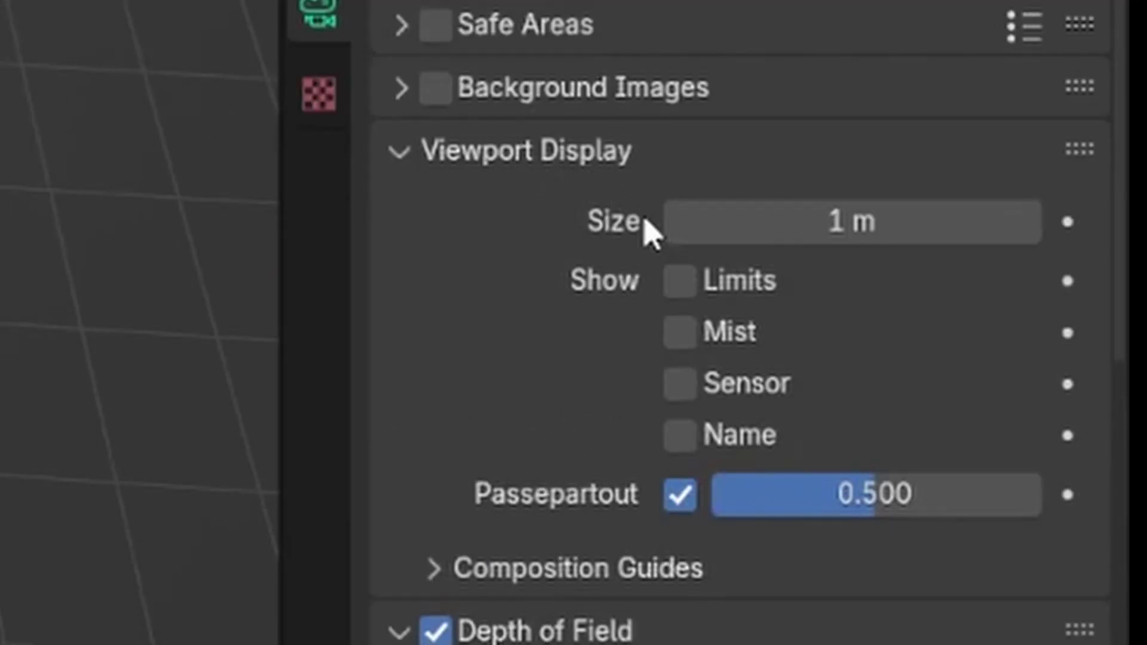
{"action": "left_click", "coordinate": [696, 281]}
{"action": "left_click", "coordinate": [553, 156]}
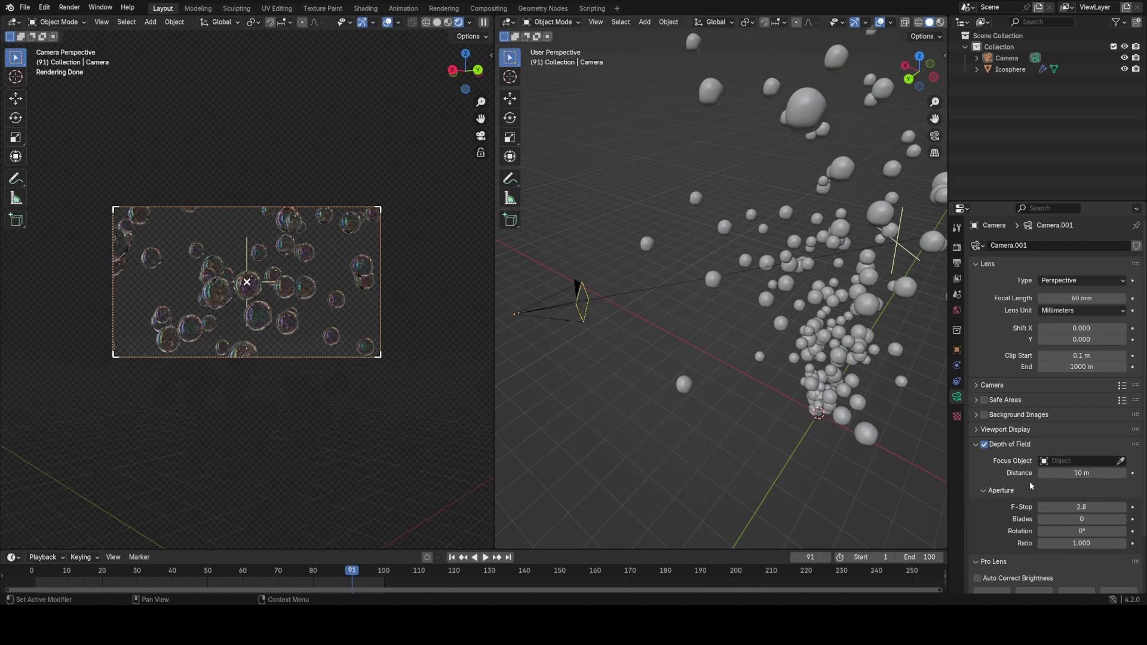
Step: Set the depth of field distance to 6.61 m and hide the overlays, gizmos and toolbar in the rendered camera view
{"action": "left_click_drag", "start_coordinate": [1084, 474], "coordinate": [1063, 474]}
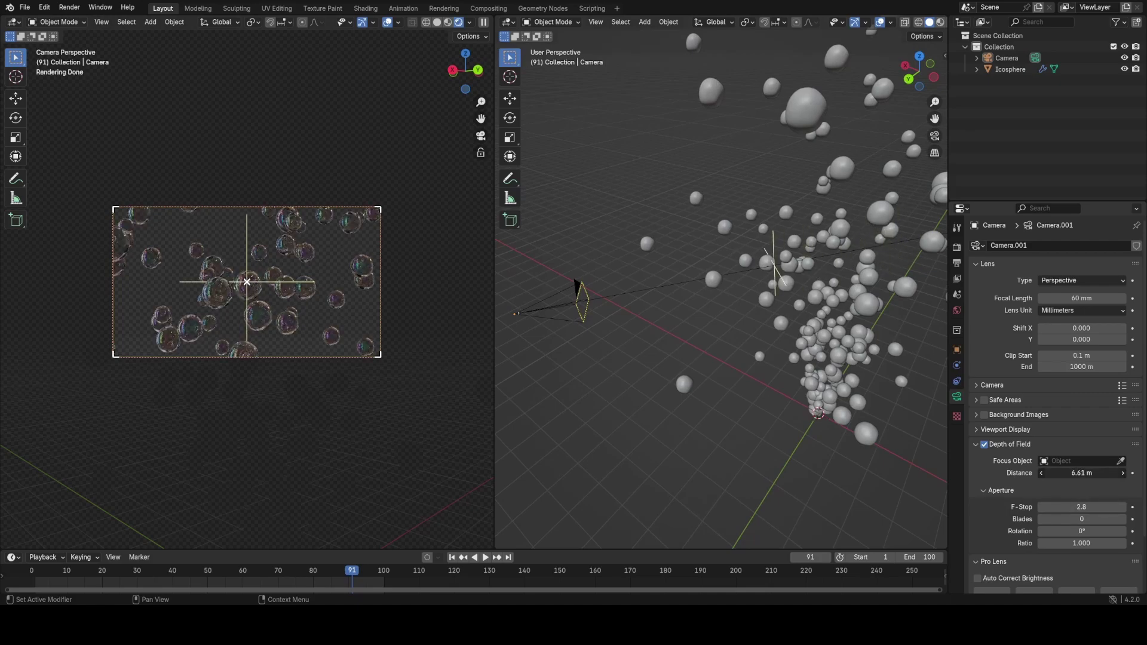
{"action": "key", "text": "z"}
{"action": "left_click", "coordinate": [294, 267]}
{"action": "scroll", "coordinate": [312, 298], "scroll_direction": "up", "scroll_amount": 3}
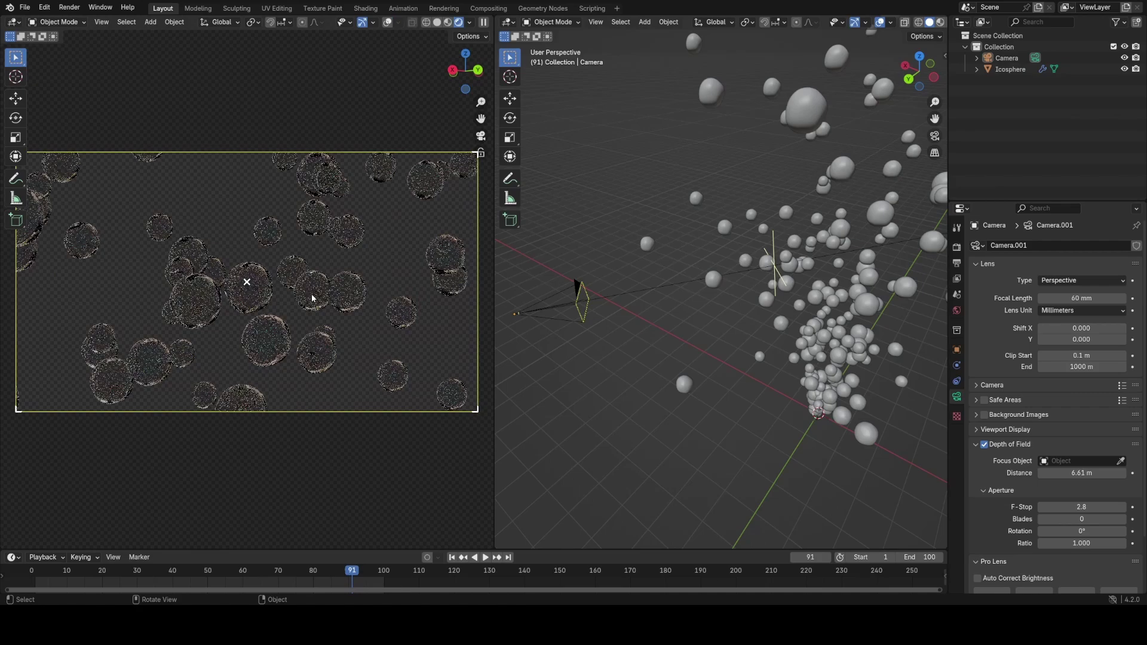
{"action": "key", "text": "ctrl+grave"}
{"action": "scroll", "coordinate": [312, 298], "scroll_direction": "down", "scroll_amount": 1}
{"action": "key", "text": "t"}
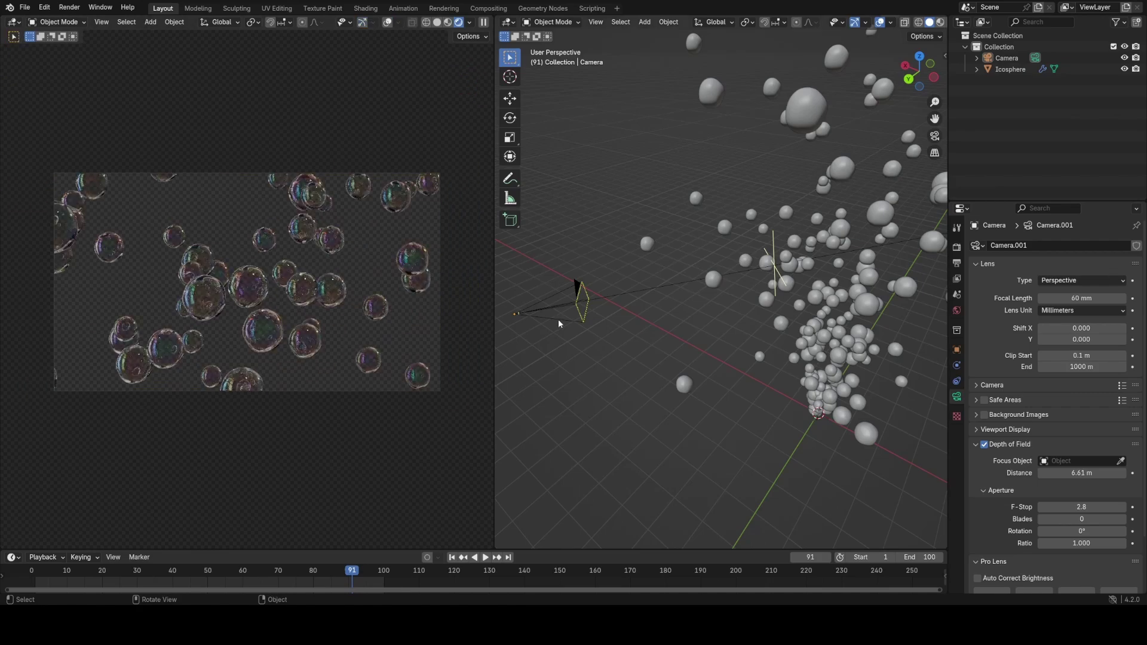
Step: Select the camera, set its depth of field F-Stop to 0.5 and save the file
{"action": "left_click", "coordinate": [559, 299]}
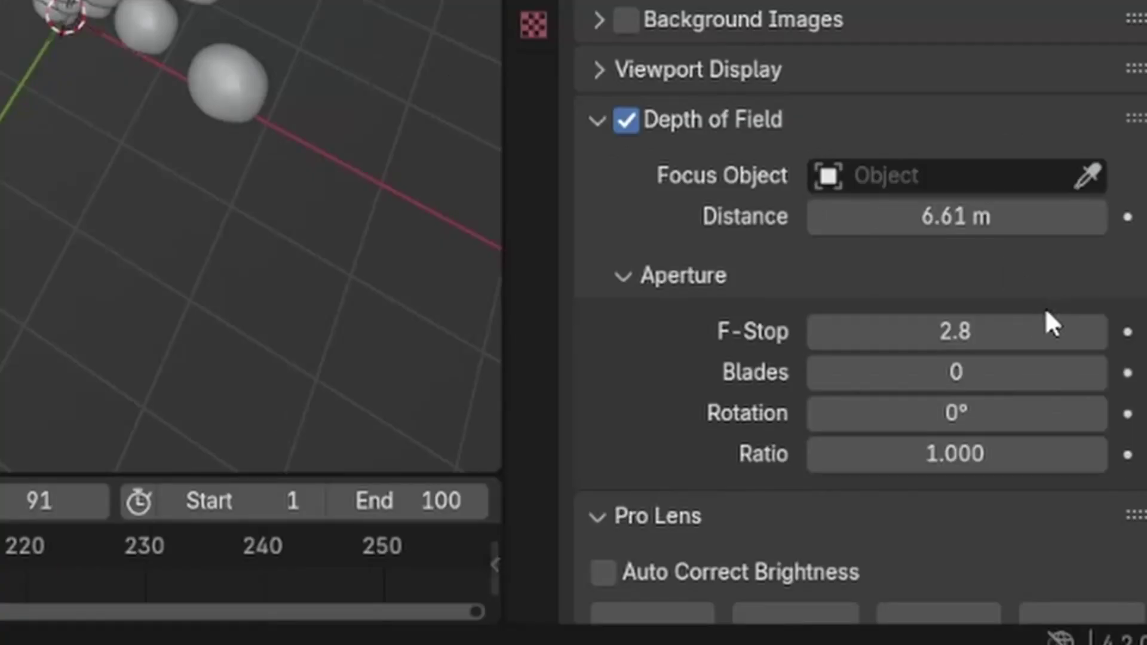
{"action": "left_click_drag", "start_coordinate": [1102, 507], "coordinate": [1051, 507]}
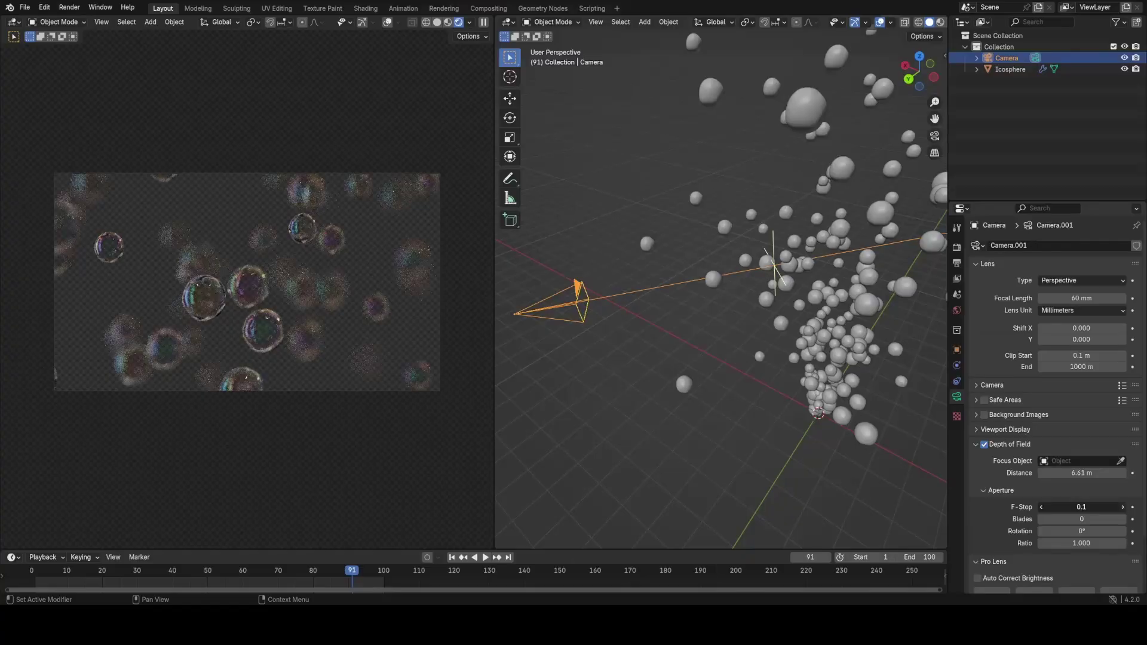
{"action": "left_click", "coordinate": [1094, 330]}
{"action": "left_click", "coordinate": [1094, 330]}
{"action": "left_click", "coordinate": [1094, 330]}
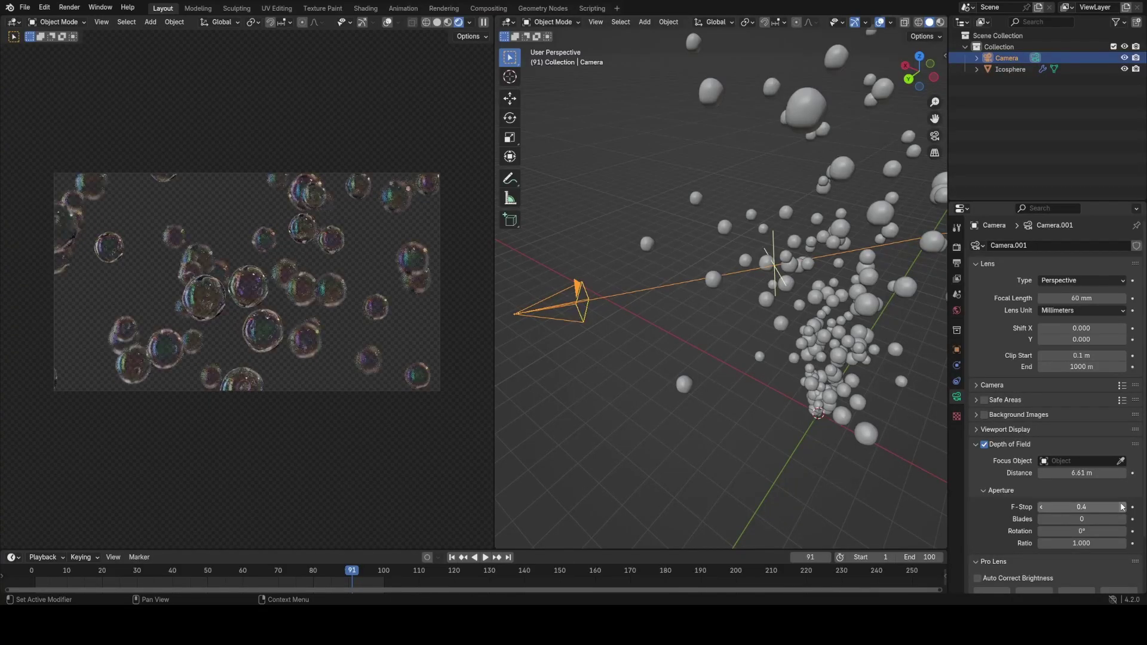
{"action": "left_click", "coordinate": [1122, 507]}
{"action": "key", "text": "ctrl+s"}
{"action": "middle_click_drag", "start_coordinate": [724, 348], "coordinate": [753, 401]}
{"action": "scroll", "coordinate": [717, 383], "scroll_direction": "down", "scroll_amount": 1}
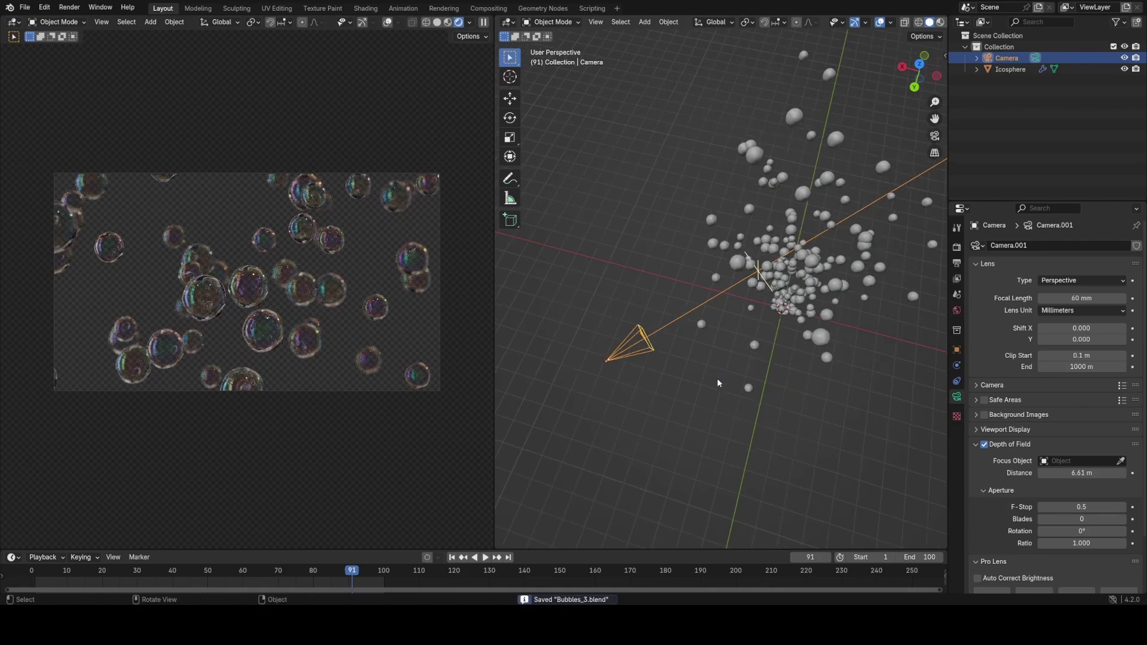
Step: Set the camera's focal length to 85 mm
{"action": "scroll", "coordinate": [718, 383], "scroll_direction": "up", "scroll_amount": 1}
{"action": "left_click_drag", "start_coordinate": [1082, 299], "coordinate": [1098, 298]}
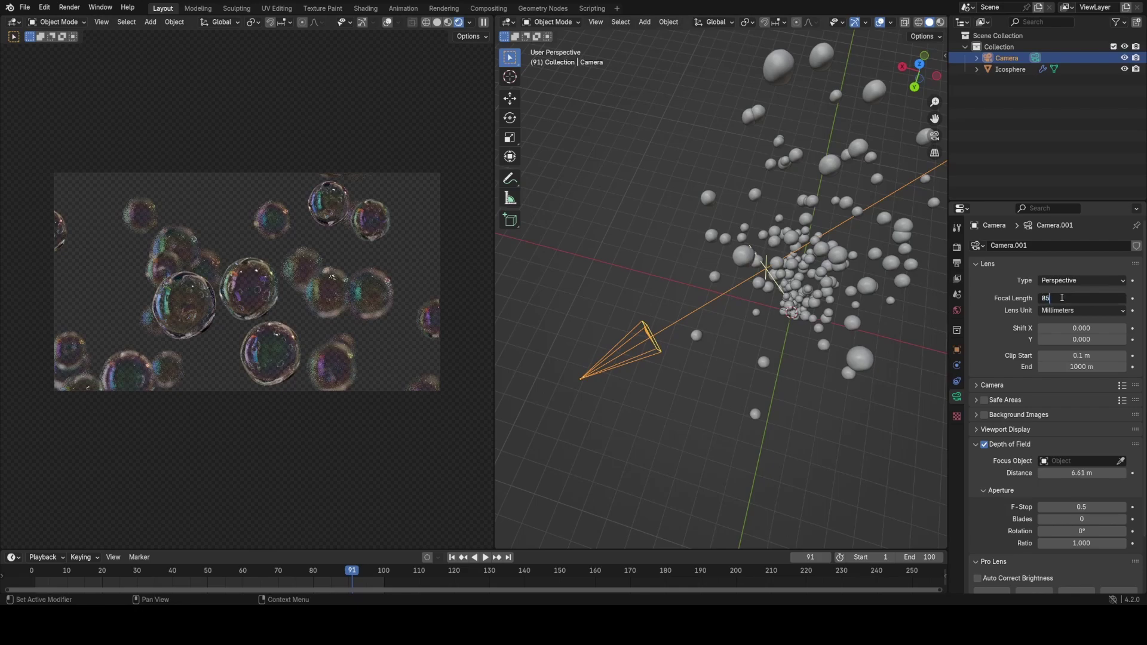
{"action": "key", "text": "Return"}
{"action": "left_click", "coordinate": [718, 465]}
Step: Switch the second view to the Compositor with nodes enabled and insert a Lens Distortion node between Render Layers and Composite
{"action": "left_click", "coordinate": [507, 22]}
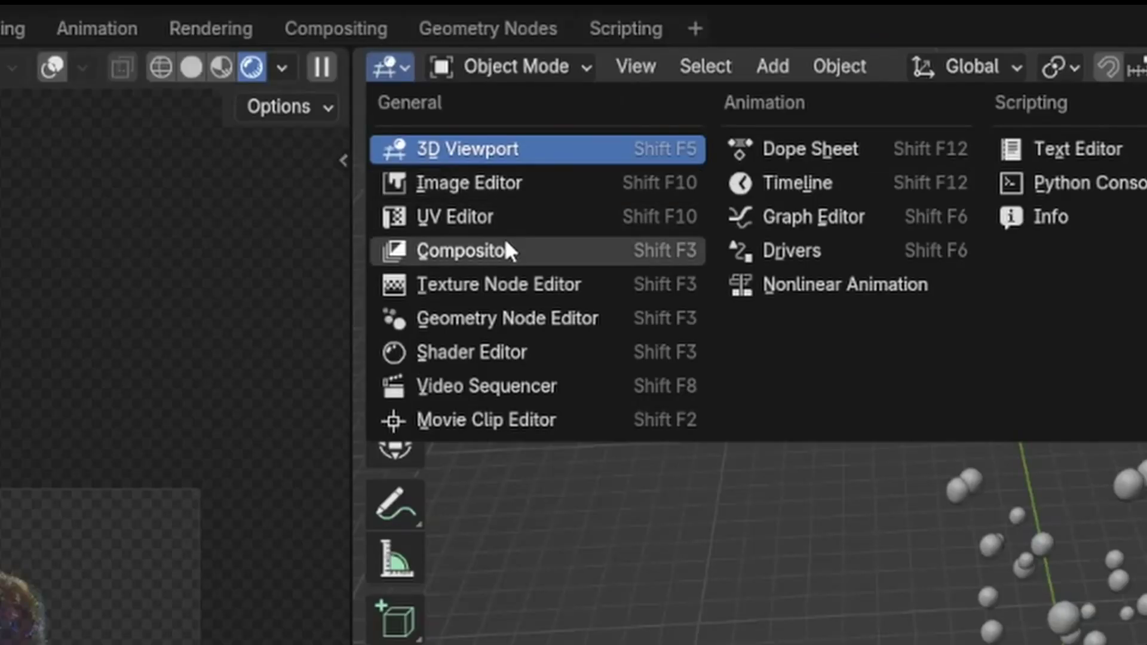
{"action": "left_click", "coordinate": [505, 246]}
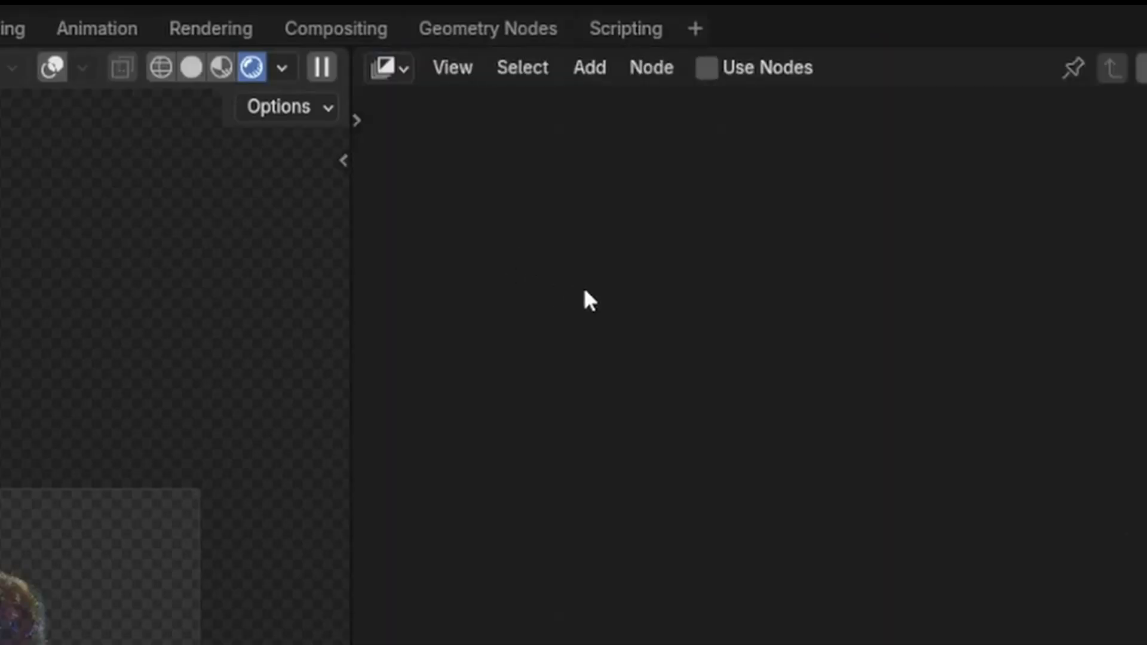
{"action": "left_click", "coordinate": [754, 71]}
{"action": "key", "text": "shift+a"}
{"action": "type", "text": "lens"}
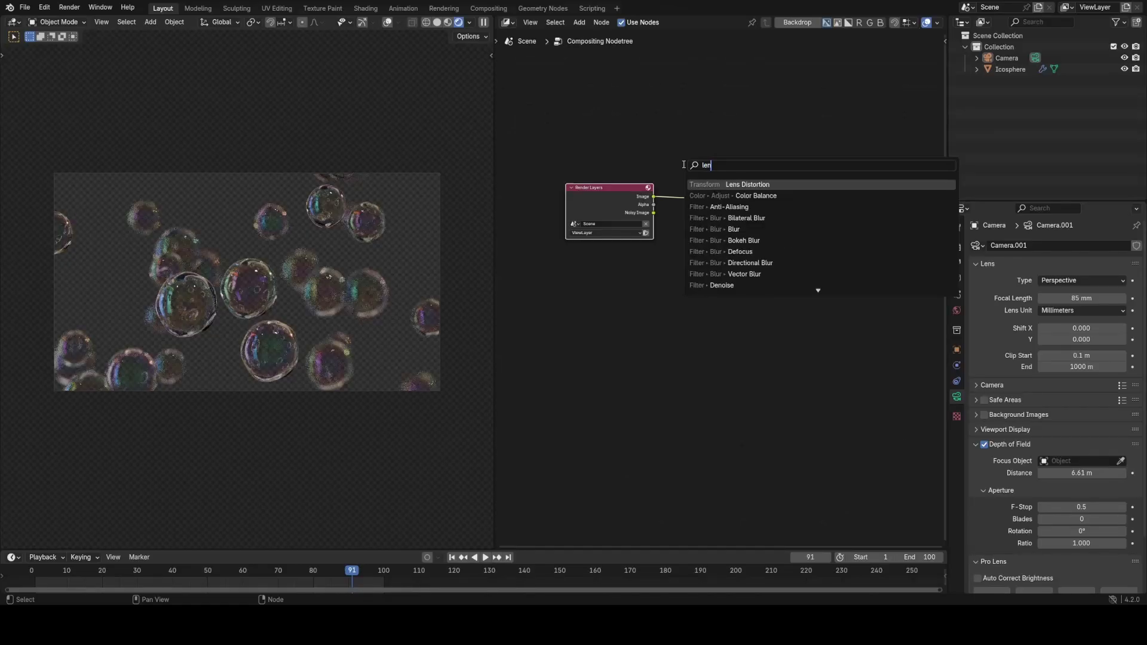
{"action": "key", "text": "Return"}
{"action": "scroll", "coordinate": [743, 222], "scroll_direction": "up", "scroll_amount": 2}
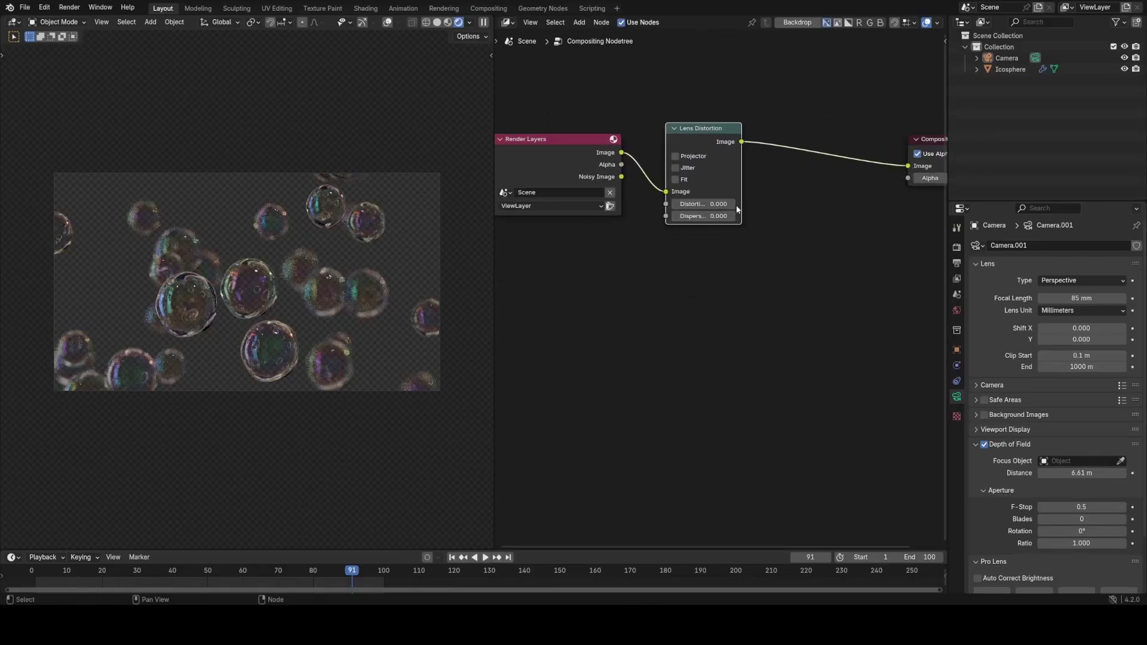
Step: Enable compositing in the rendered viewport and set the Lens Distortion node to Fit with a distortion of 0.040
{"action": "left_click", "coordinate": [734, 204]}
{"action": "left_click", "coordinate": [469, 22]}
{"action": "left_click", "coordinate": [469, 186]}
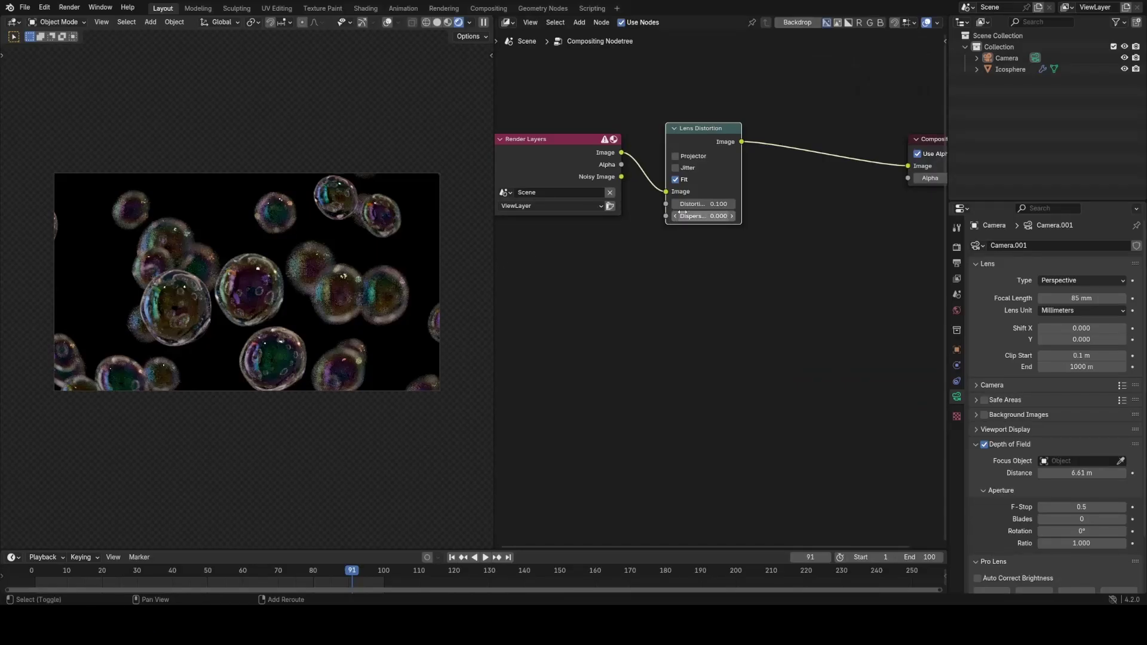
{"action": "left_click_drag", "start_coordinate": [704, 204], "coordinate": [673, 204], "text": "shift"}
Step: Make room after Render Layers and insert an Alpha Over node ahead of Lens Distortion
{"action": "left_click_drag", "start_coordinate": [585, 157], "coordinate": [498, 154]}
{"action": "middle_click_drag", "start_coordinate": [595, 164], "coordinate": [671, 164]}
{"action": "key", "text": "shift+a"}
{"action": "type", "text": "alp"}
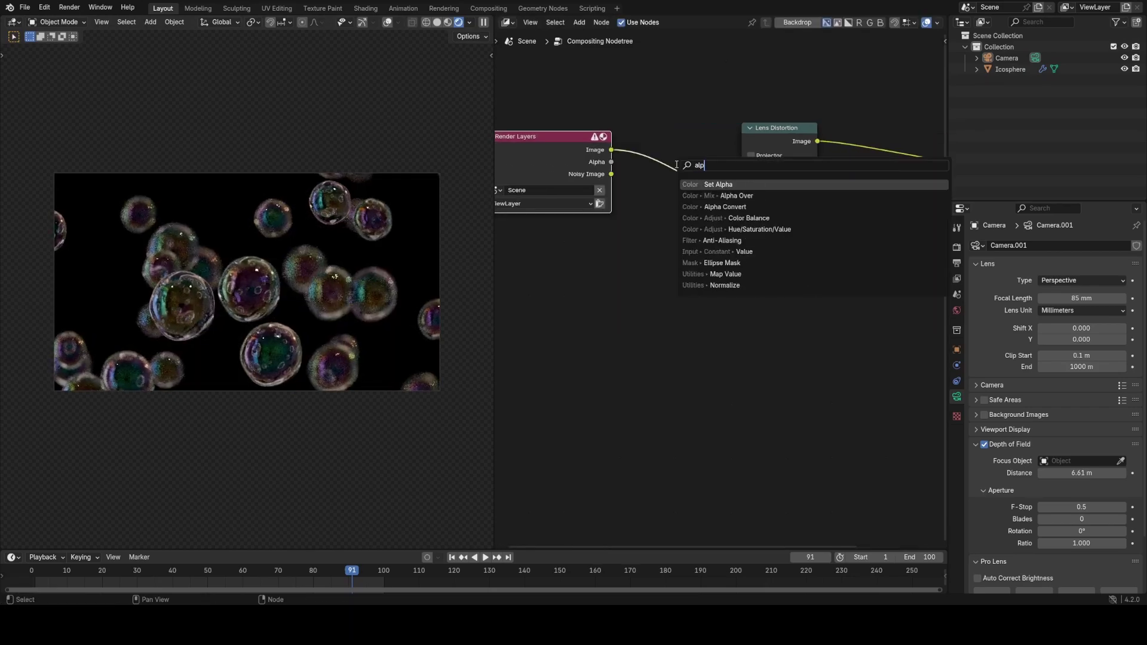
{"action": "left_click", "coordinate": [732, 195]}
{"action": "left_click", "coordinate": [677, 162]}
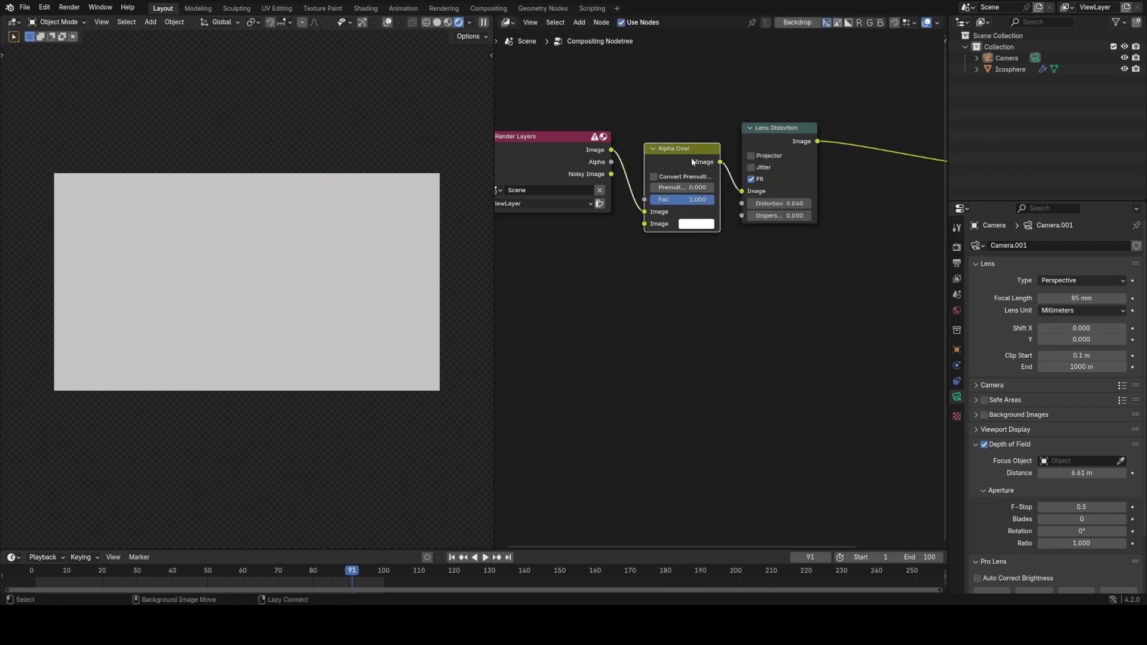
Step: Composite the render over a dark grey background in the Alpha Over node and set the lens dispersion to 0.030
{"action": "left_click", "coordinate": [698, 218]}
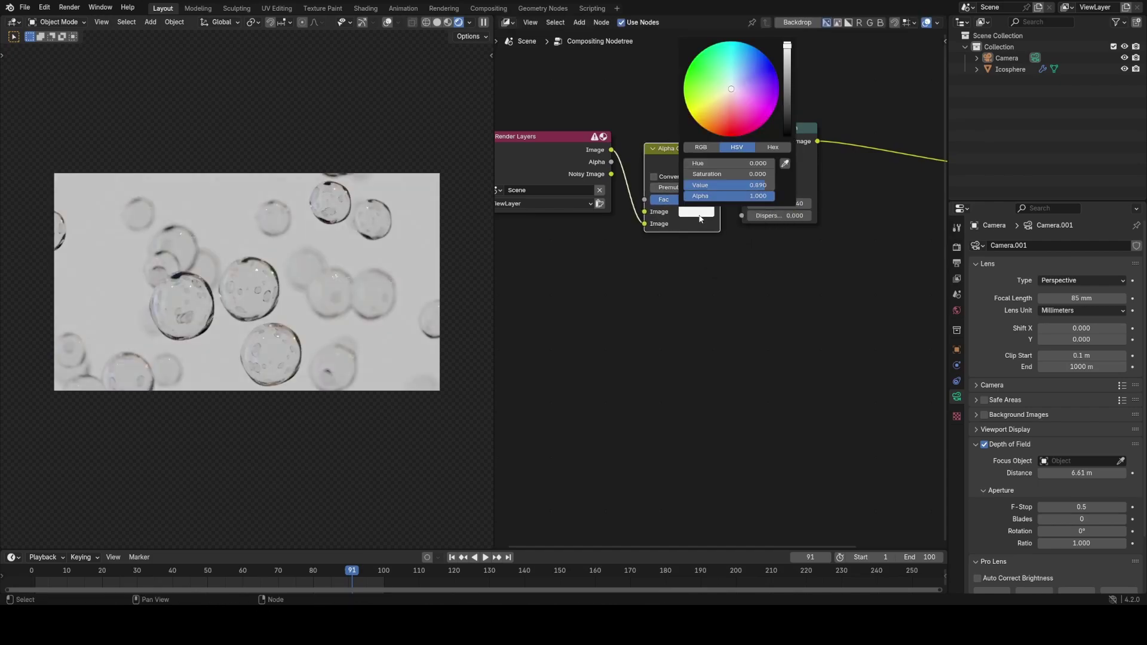
{"action": "scroll", "coordinate": [700, 219], "scroll_direction": "down", "scroll_amount": 17}
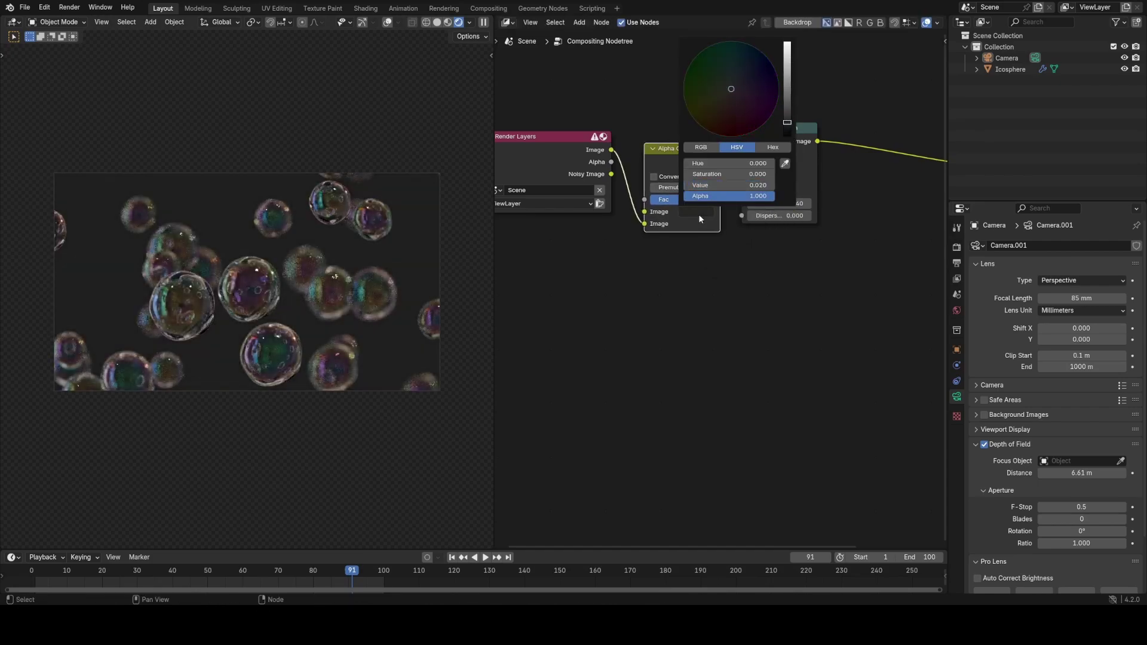
{"action": "scroll", "coordinate": [699, 215], "scroll_direction": "up", "scroll_amount": 1}
{"action": "key", "text": "space"}
Step: Insert a Mix Color node between Lens Distortion and Composite and set its blend mode to Multiply
{"action": "key", "text": "shift+a"}
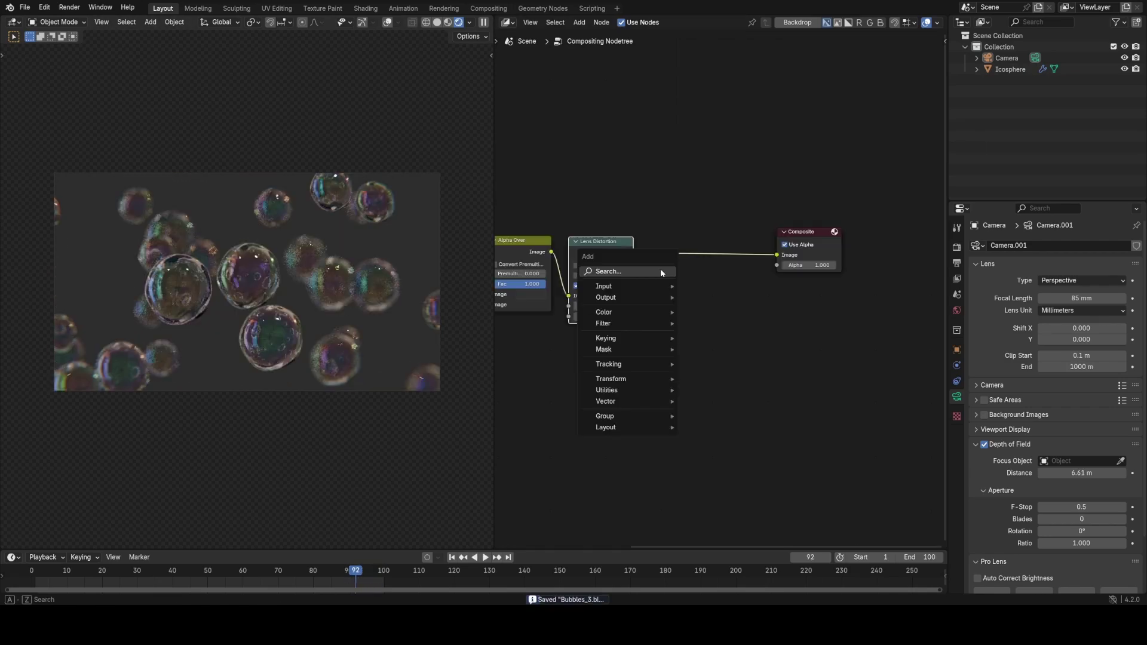
{"action": "left_click", "coordinate": [661, 271]}
{"action": "type", "text": "mi"}
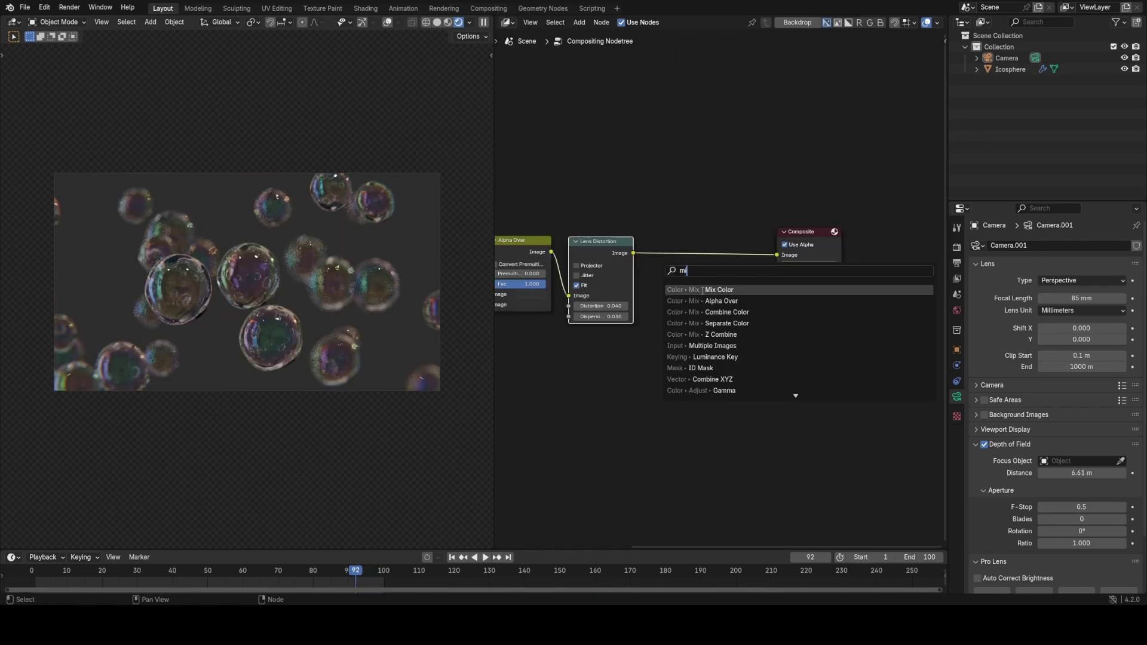
{"action": "left_click", "coordinate": [703, 289]}
{"action": "left_click", "coordinate": [714, 272]}
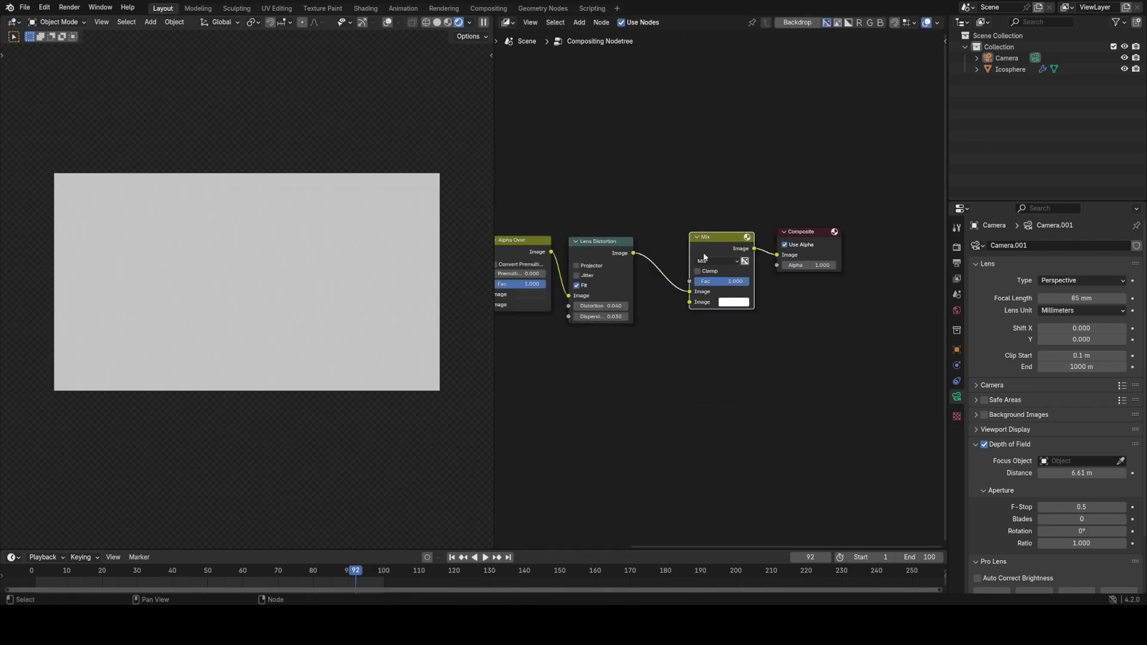
{"action": "left_click", "coordinate": [717, 261]}
{"action": "left_click", "coordinate": [700, 309]}
Step: Add an Ellipse Mask node below the Lens Distortion node and preview it through a Viewer node
{"action": "middle_click_drag", "start_coordinate": [593, 339], "coordinate": [676, 292]}
{"action": "key", "text": "shift+a"}
{"action": "type", "text": "e"}
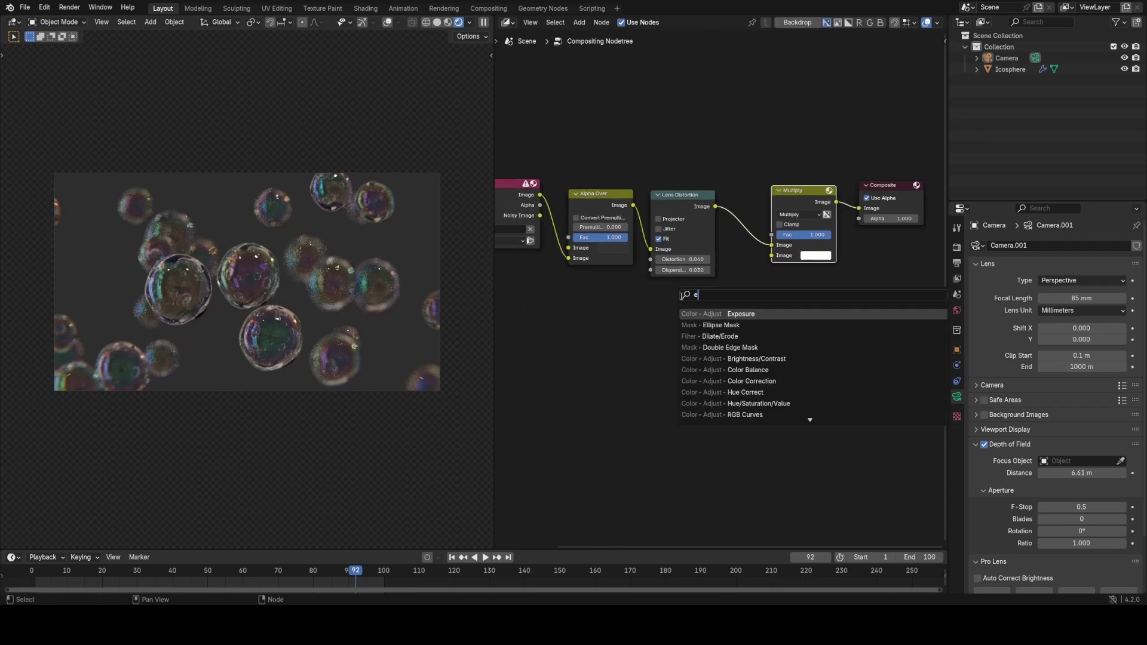
{"action": "left_click", "coordinate": [721, 325]}
{"action": "left_click", "coordinate": [603, 318]}
{"action": "left_click", "coordinate": [604, 318], "text": "ctrl+shift"}
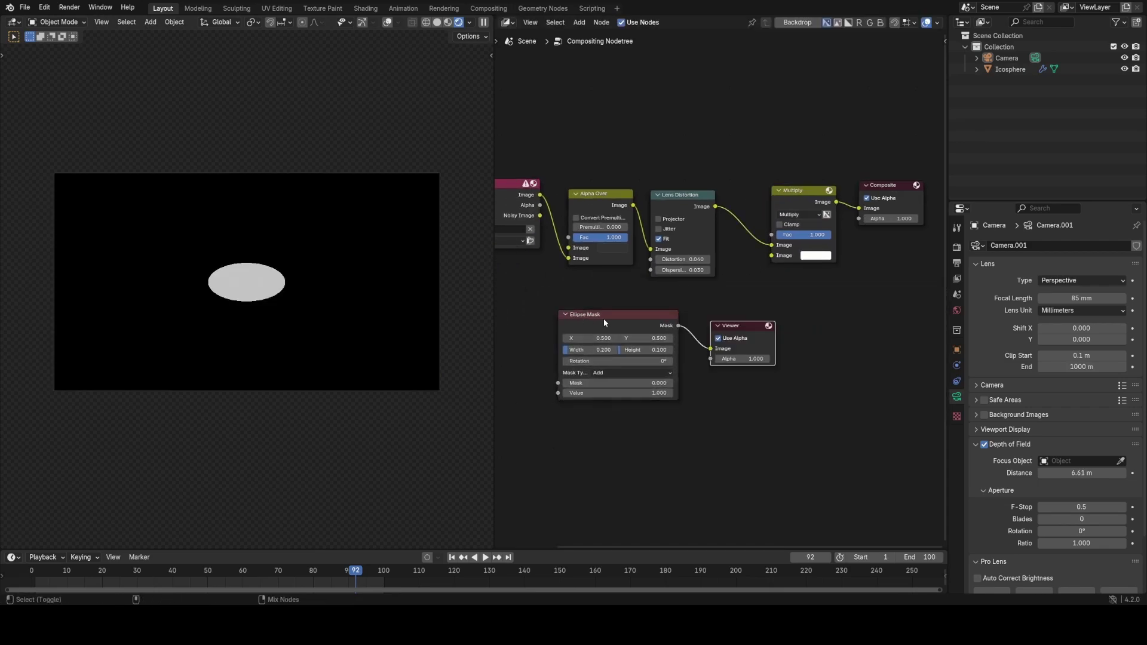
Step: Feed the ellipse mask into the Multiply node's second image and size it about 1.002 wide by 0.715 high while previewing the result
{"action": "left_click_drag", "start_coordinate": [600, 350], "coordinate": [772, 256]}
{"action": "left_click", "coordinate": [800, 191], "text": "ctrl+shift"}
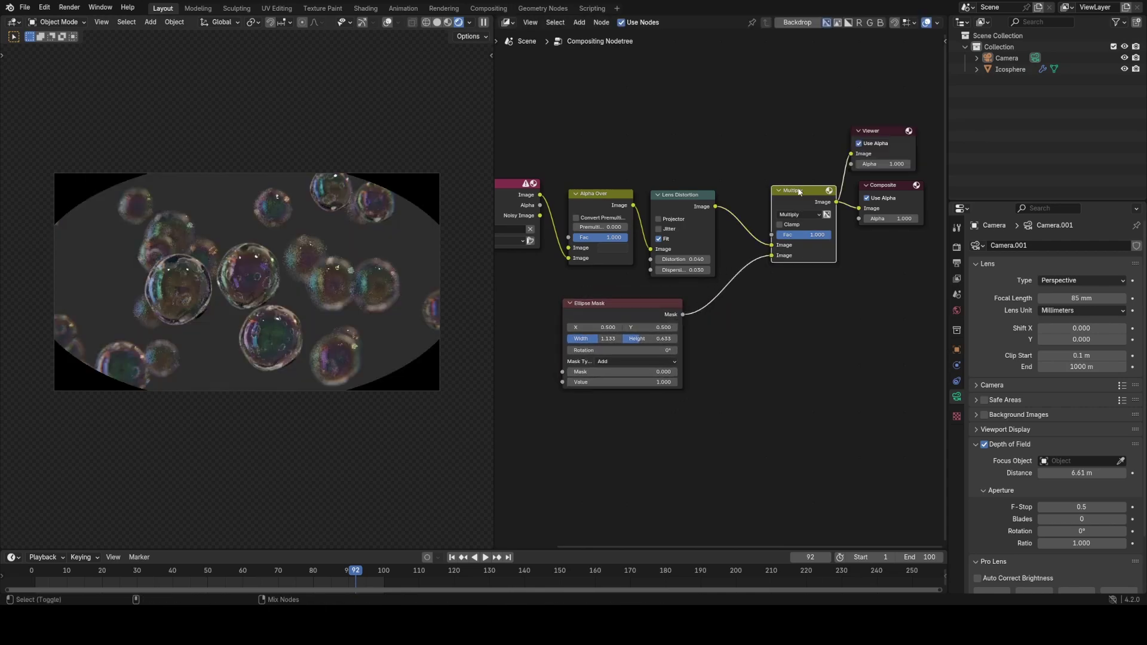
{"action": "left_click_drag", "start_coordinate": [647, 338], "coordinate": [650, 338]}
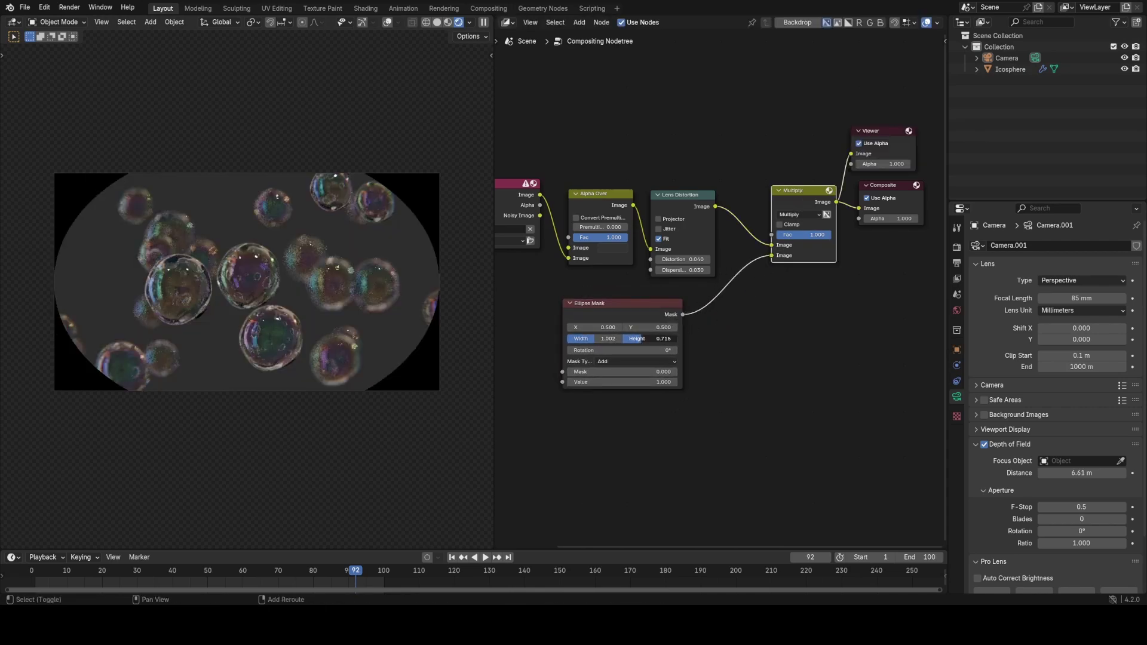
Step: Insert a Blur node between the Ellipse Mask and the Multiply node
{"action": "key", "text": "shift+a"}
{"action": "left_click", "coordinate": [705, 316]}
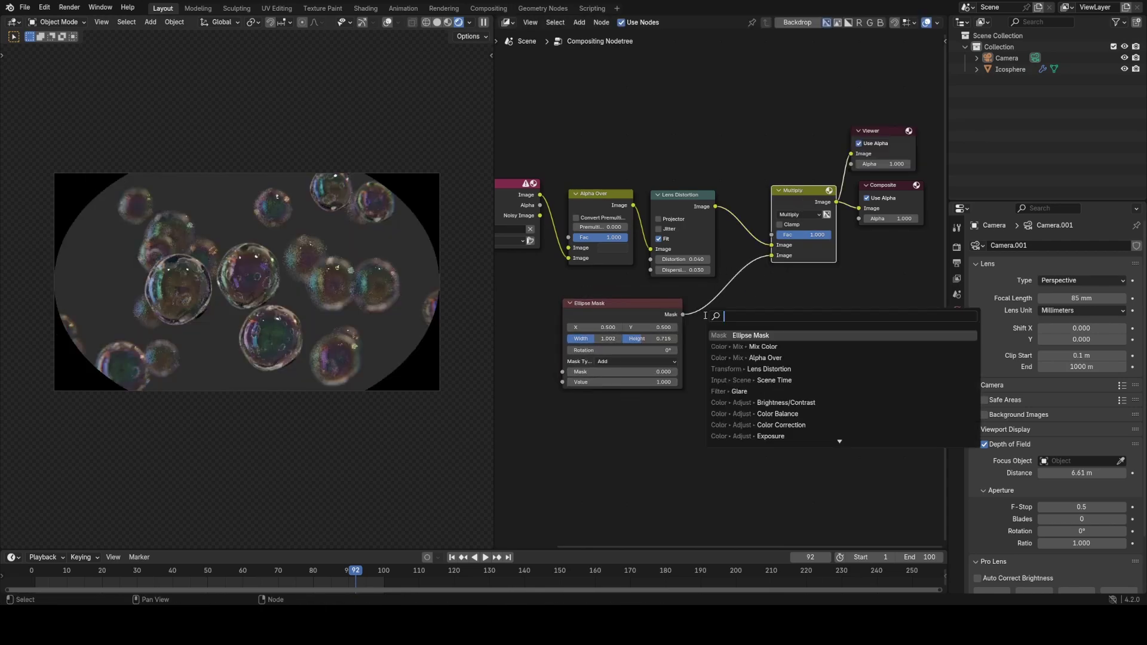
{"action": "type", "text": "blur"}
{"action": "key", "text": "Return"}
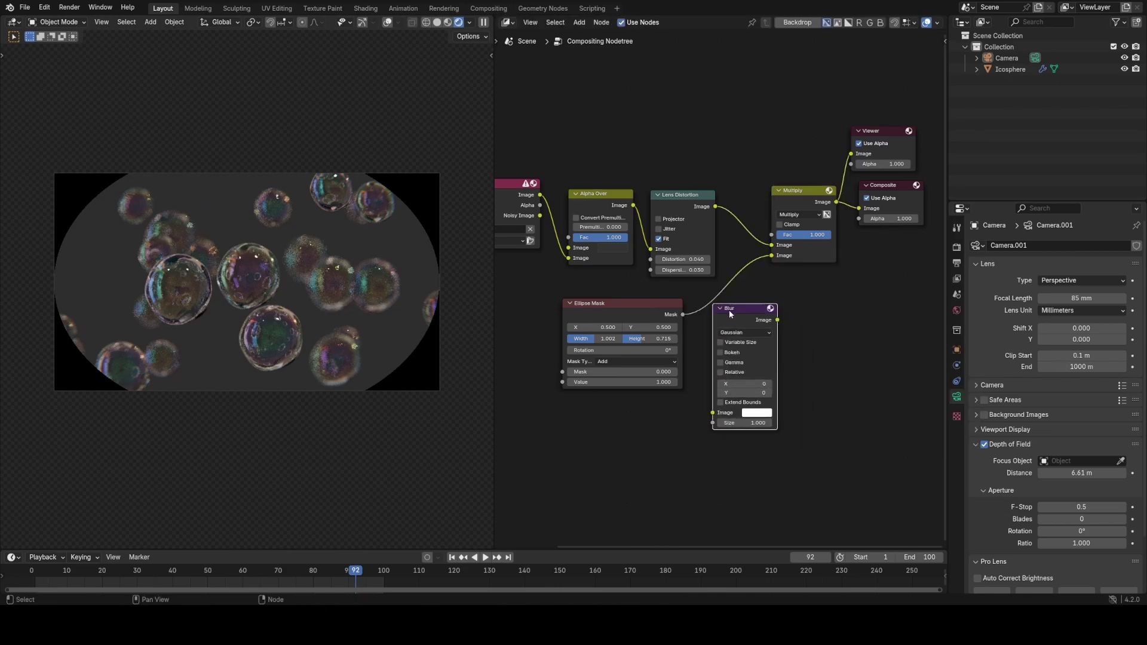
{"action": "left_click", "coordinate": [731, 315]}
Step: Set the mask blur to relative Fast Gaussian with Y aspect correction and raise its X and Y sizes to about 20%
{"action": "left_click", "coordinate": [733, 326]}
{"action": "left_click", "coordinate": [728, 398]}
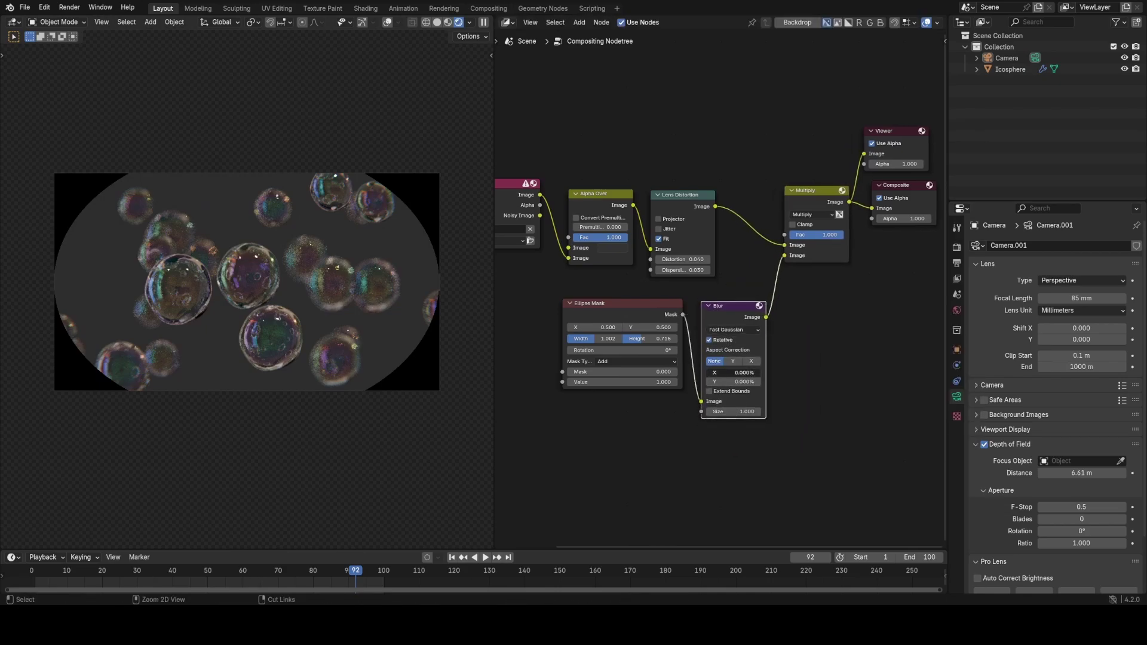
{"action": "left_click", "coordinate": [732, 361]}
{"action": "left_click_drag", "start_coordinate": [733, 373], "coordinate": [745, 382], "text": "ctrl"}
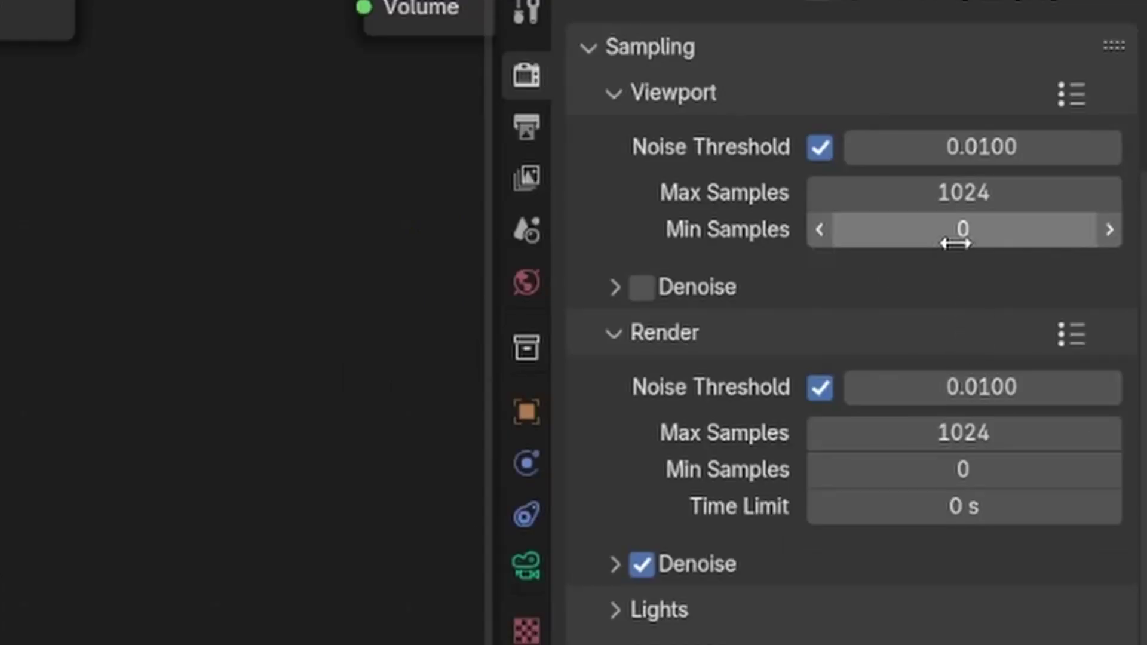
Step: Set the viewport max samples to 2048 and copy that value to the render max samples
{"action": "double_click", "coordinate": [955, 197]}
{"action": "type", "text": "2"}
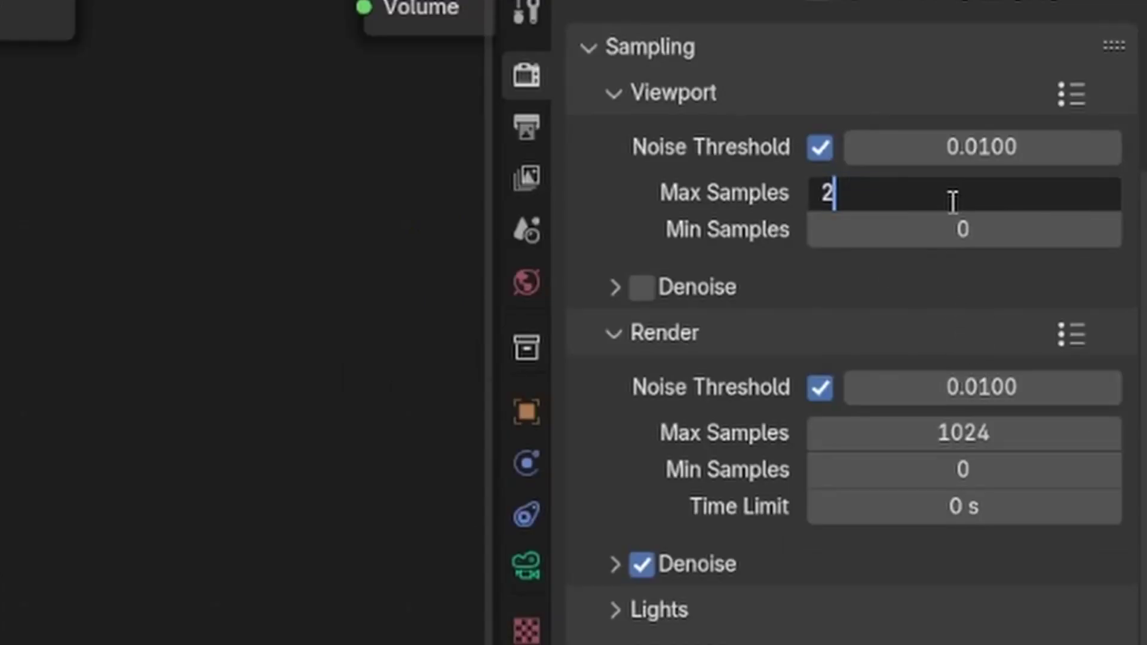
{"action": "type", "text": "048"}
{"action": "key", "text": "Return"}
{"action": "key", "text": "ctrl+c"}
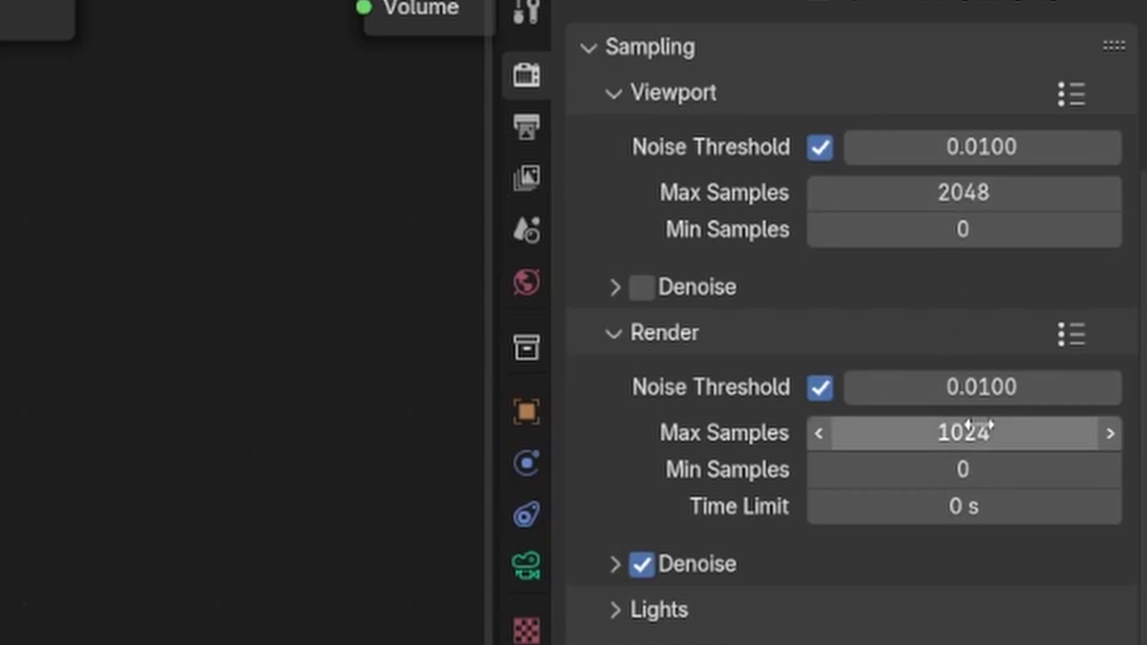
{"action": "key", "text": "ctrl+v"}
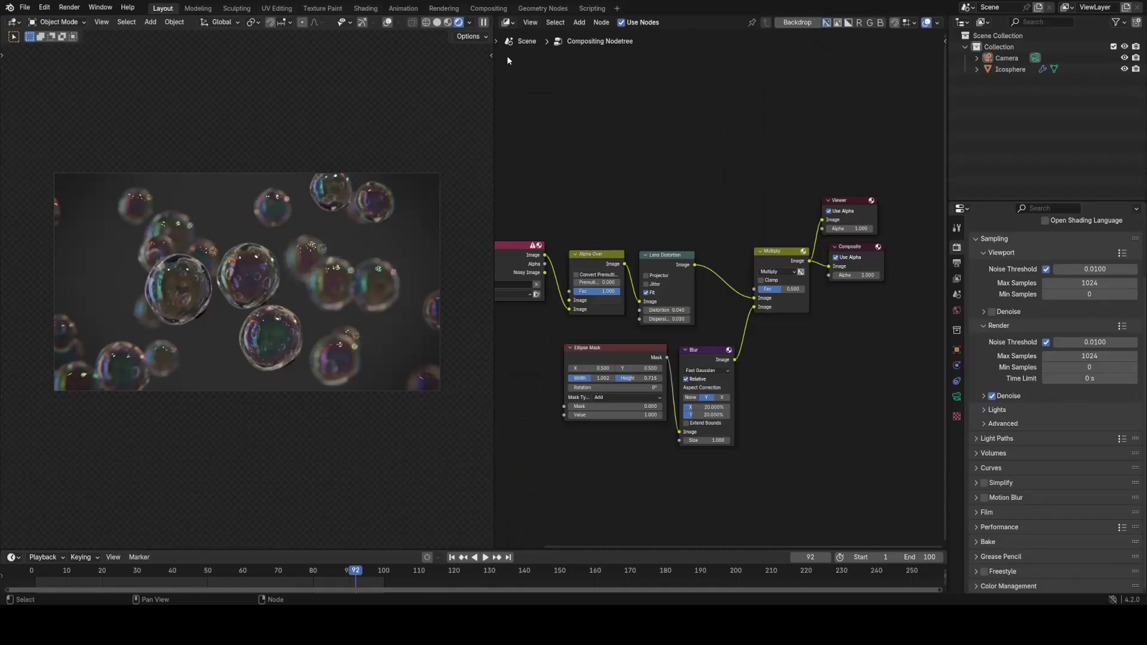
Step: Show the World nodes in the Shader Editor and add Texture Coordinate and Mapping nodes to the interior.exr environment texture
{"action": "left_click", "coordinate": [508, 24]}
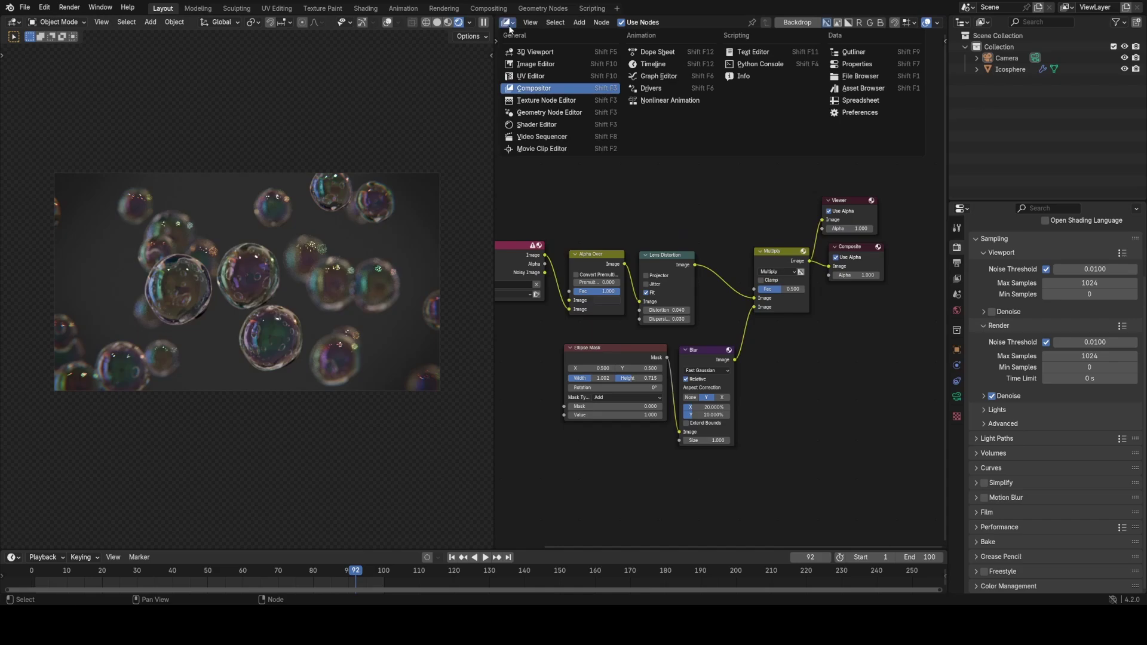
{"action": "left_click", "coordinate": [549, 125]}
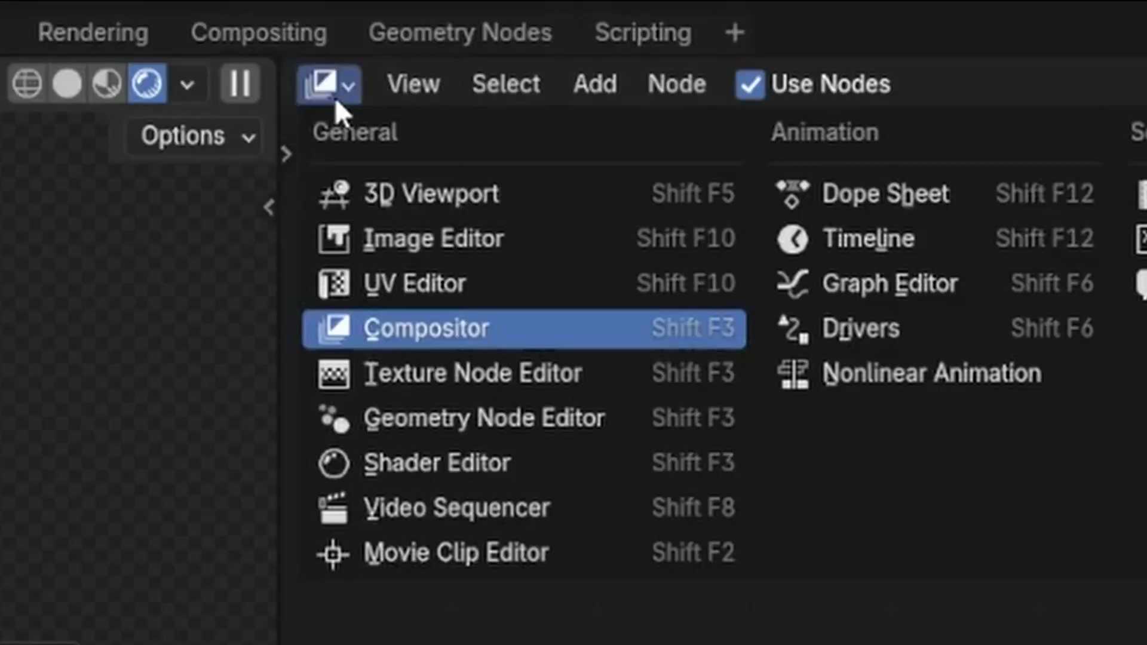
{"action": "left_click", "coordinate": [550, 124]}
{"action": "left_click", "coordinate": [500, 84]}
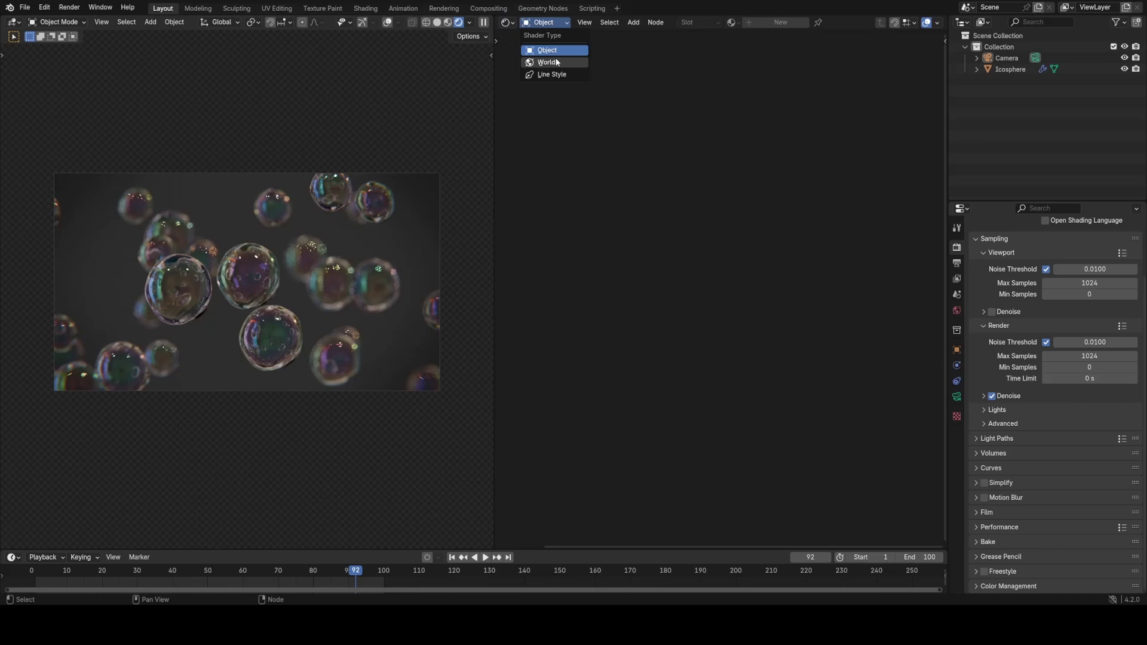
{"action": "left_click", "coordinate": [521, 232]}
{"action": "key", "text": "ctrl+t"}
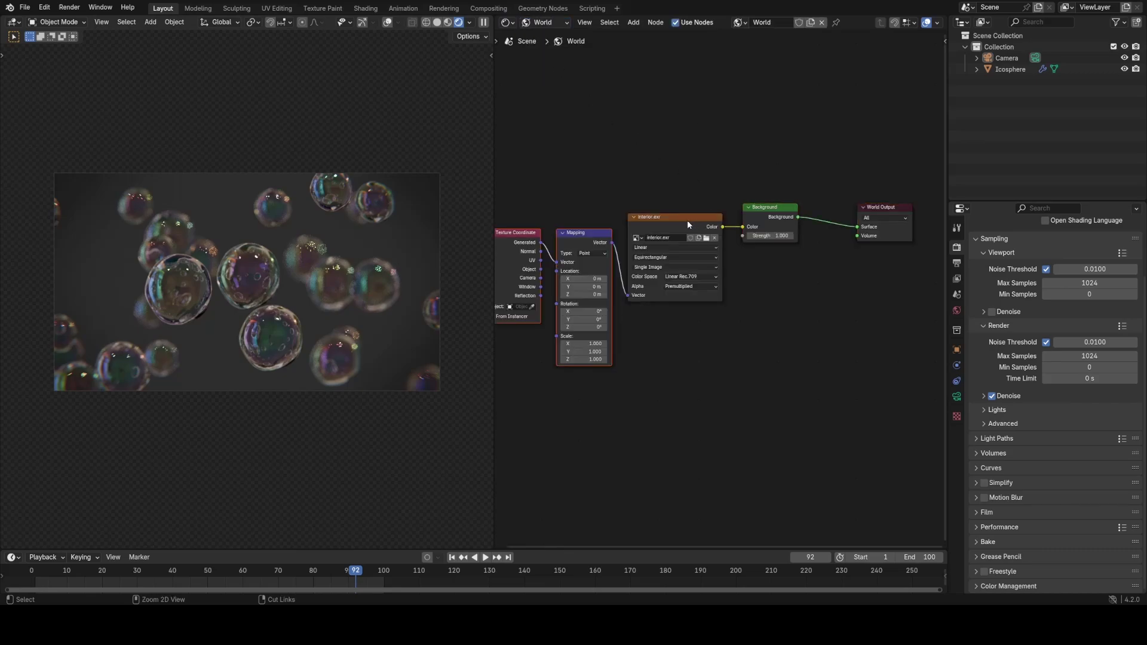
Step: Rotate the environment mapping to about -15.1° on Z and save the file
{"action": "key", "text": "KP_Decimal"}
{"action": "left_click_drag", "start_coordinate": [708, 369], "coordinate": [679, 369]}
{"action": "left_click", "coordinate": [624, 389]}
{"action": "key", "text": "ctrl+s"}
Step: Set the world Background strength to 2
{"action": "middle_click_drag", "start_coordinate": [866, 330], "coordinate": [561, 318]}
{"action": "left_click", "coordinate": [676, 223]}
{"action": "type", "text": "2"}
{"action": "key", "text": "Return"}
Step: Move the environment texture and its mapping nodes away from the Background node to make space
{"action": "middle_click_drag", "start_coordinate": [651, 265], "coordinate": [859, 273]}
{"action": "scroll", "coordinate": [568, 181], "scroll_direction": "down", "scroll_amount": 3}
{"action": "left_click_drag", "start_coordinate": [550, 185], "coordinate": [697, 329]}
{"action": "key", "text": "g"}
{"action": "left_click", "coordinate": [609, 326]}
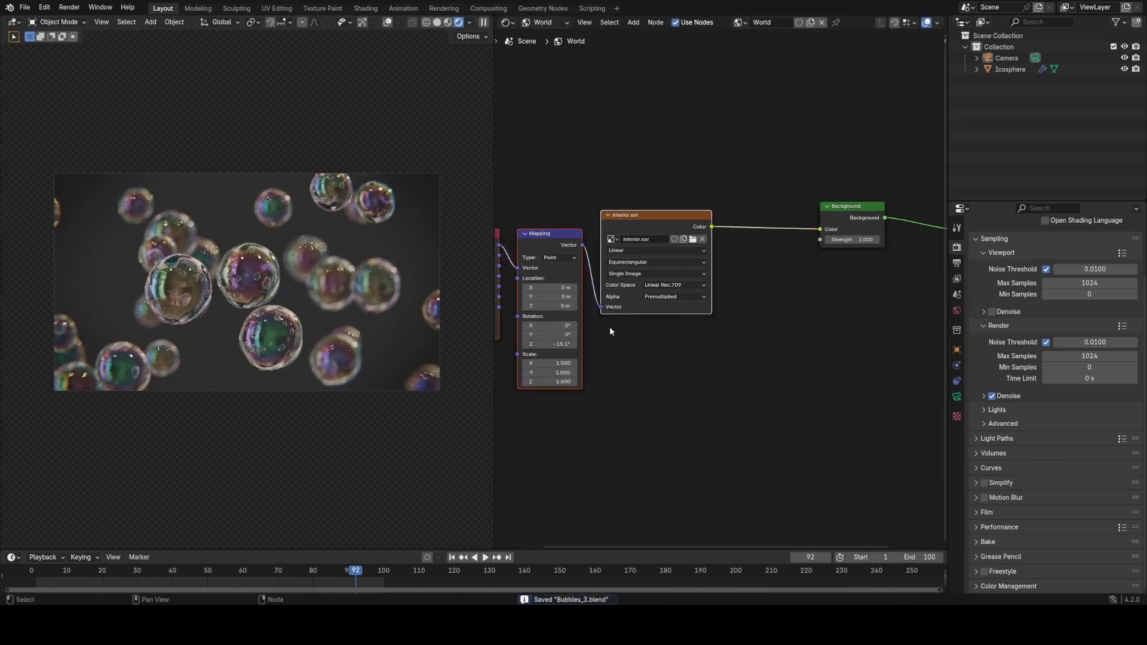
Step: Add a Math node that takes the environment texture's color and outputs to the Background strength
{"action": "middle_click_drag", "start_coordinate": [749, 275], "coordinate": [645, 290]}
{"action": "scroll", "coordinate": [628, 269], "scroll_direction": "up", "scroll_amount": 3}
{"action": "key", "text": "shift+a"}
{"action": "type", "text": "add"}
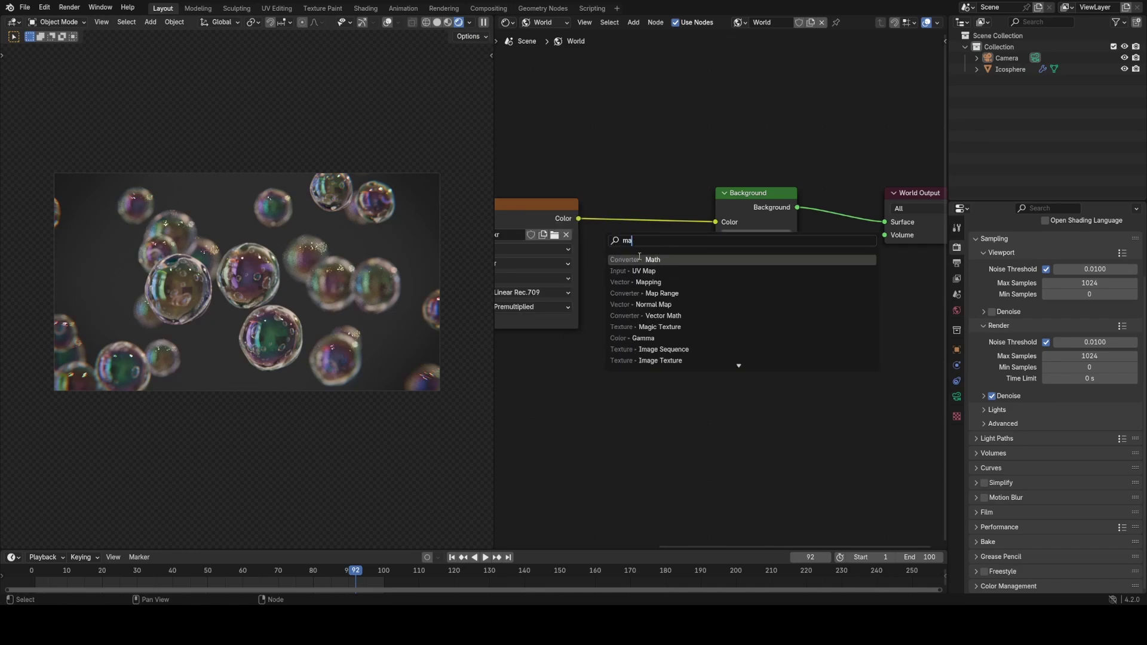
{"action": "key", "text": "Return"}
{"action": "left_click_drag", "start_coordinate": [583, 224], "coordinate": [609, 314]}
{"action": "left_click_drag", "start_coordinate": [689, 271], "coordinate": [716, 234]}
Step: Set the Math node to Multiply with a value of 2
{"action": "left_click", "coordinate": [669, 289]}
{"action": "left_click", "coordinate": [642, 343]}
{"action": "left_click", "coordinate": [647, 327]}
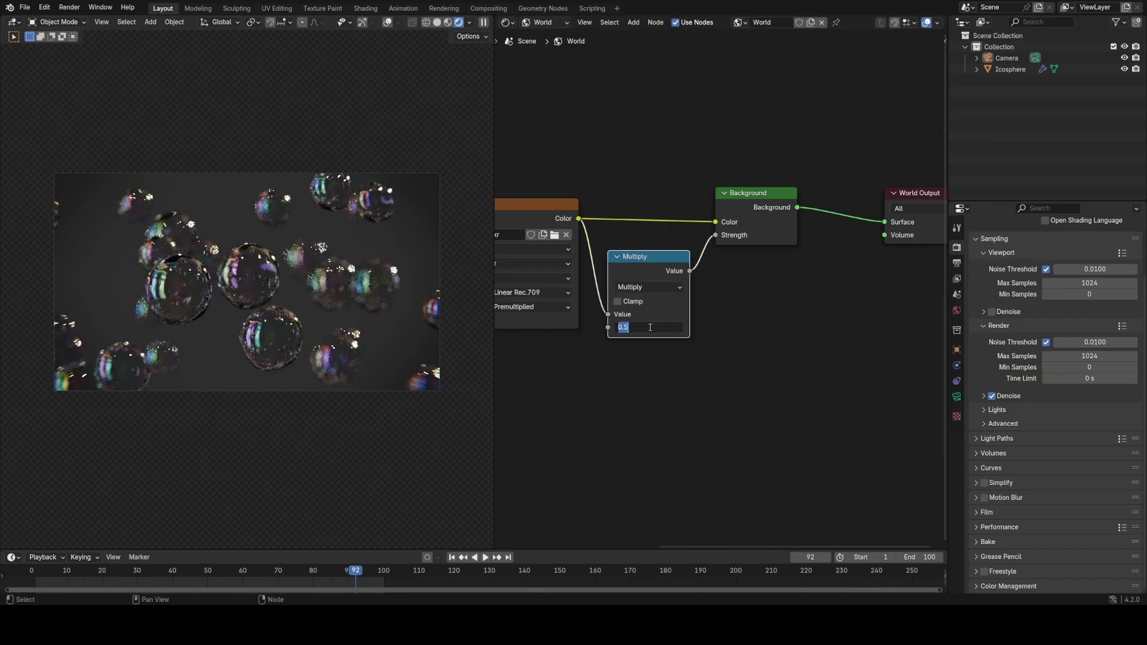
{"action": "type", "text": "2"}
{"action": "key", "text": "Return"}
Step: Move the Background and World Output nodes farther from the Multiply node
{"action": "middle_click_drag", "start_coordinate": [742, 327], "coordinate": [625, 336]}
{"action": "left_click_drag", "start_coordinate": [622, 164], "coordinate": [822, 362]}
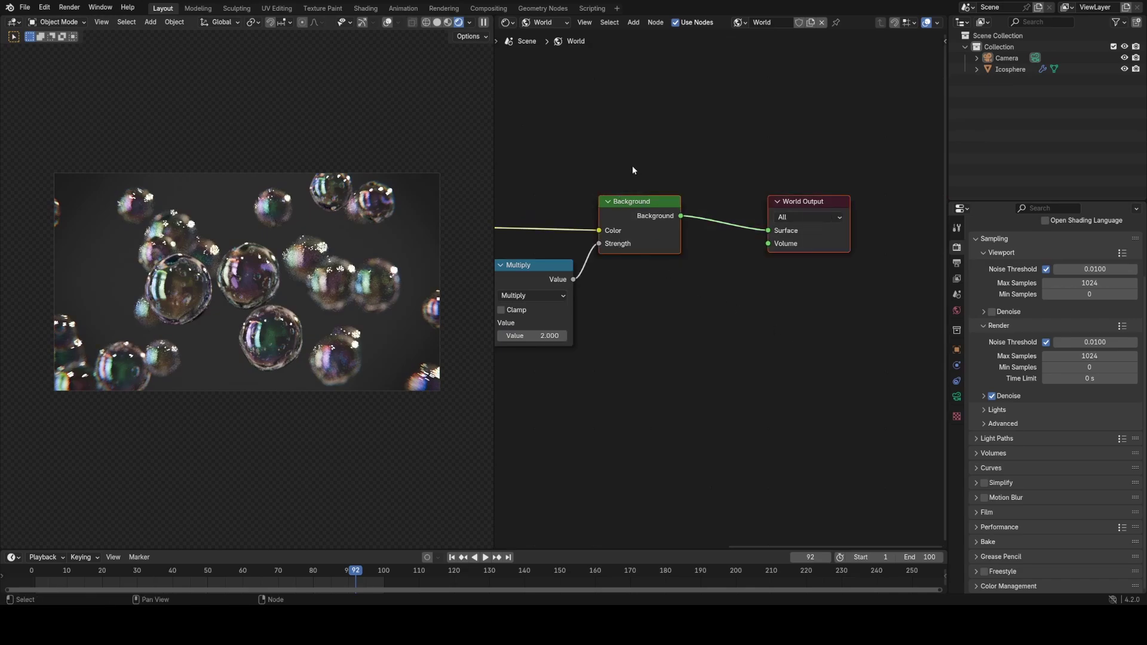
{"action": "left_click_drag", "start_coordinate": [632, 170], "coordinate": [823, 346]}
{"action": "key", "text": "g"}
{"action": "left_click", "coordinate": [793, 302]}
Step: Duplicate the Multiply node into the Background strength link and change the copy to Add with a value of 1
{"action": "middle_click_drag", "start_coordinate": [635, 302], "coordinate": [671, 281]}
{"action": "left_click", "coordinate": [577, 251]}
{"action": "key", "text": "shift+d"}
{"action": "left_click", "coordinate": [686, 262]}
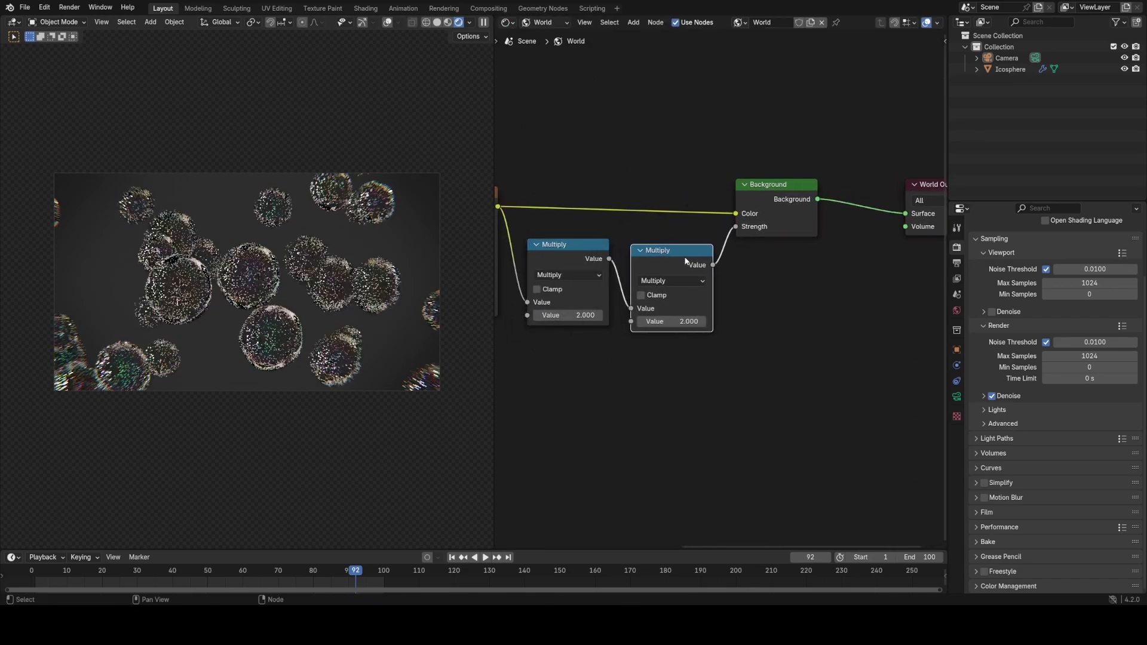
{"action": "left_click", "coordinate": [663, 281]}
{"action": "left_click", "coordinate": [321, 311]}
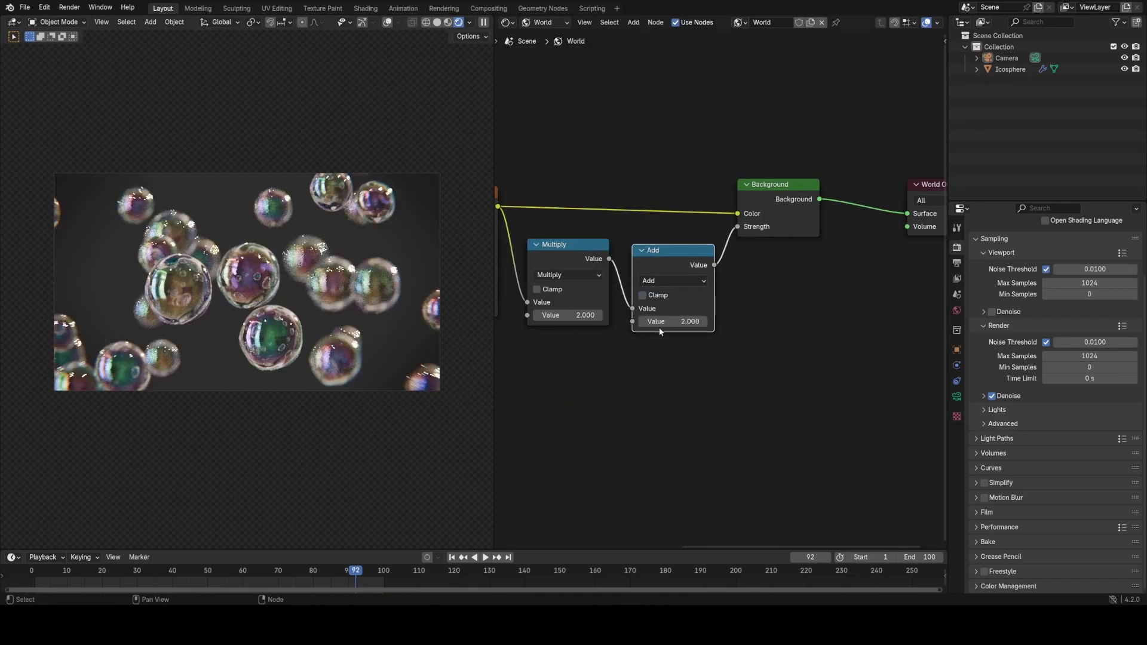
{"action": "key", "text": "Return"}
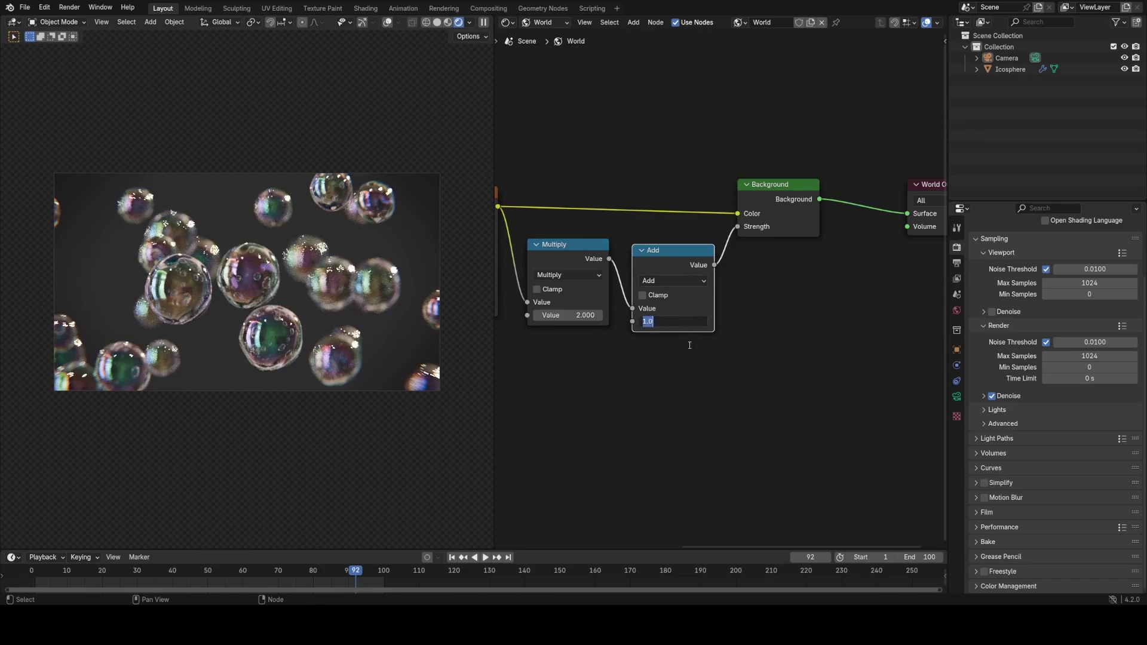